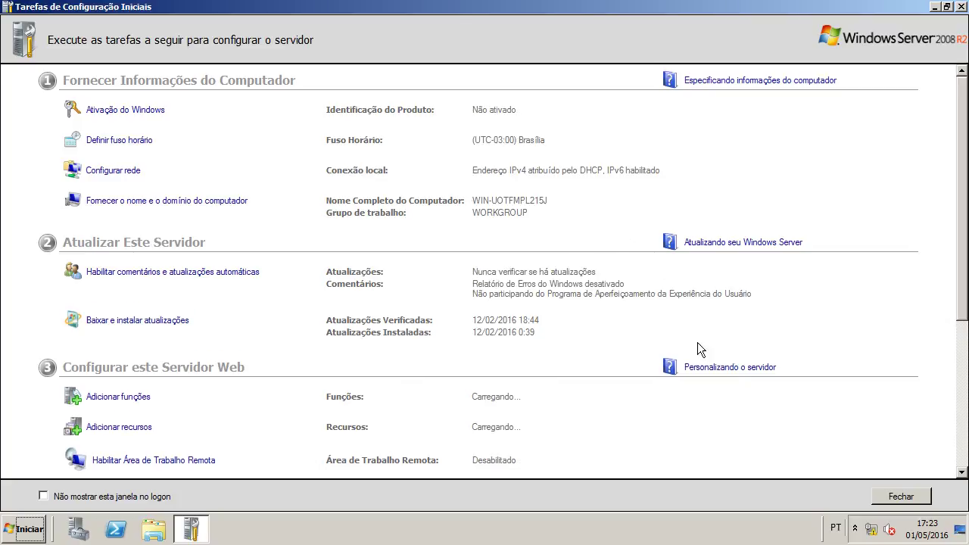
Open the TCP/IPv4 properties of the local network connection from the Network and Sharing Center
scroll(512, 273, "down", 5)
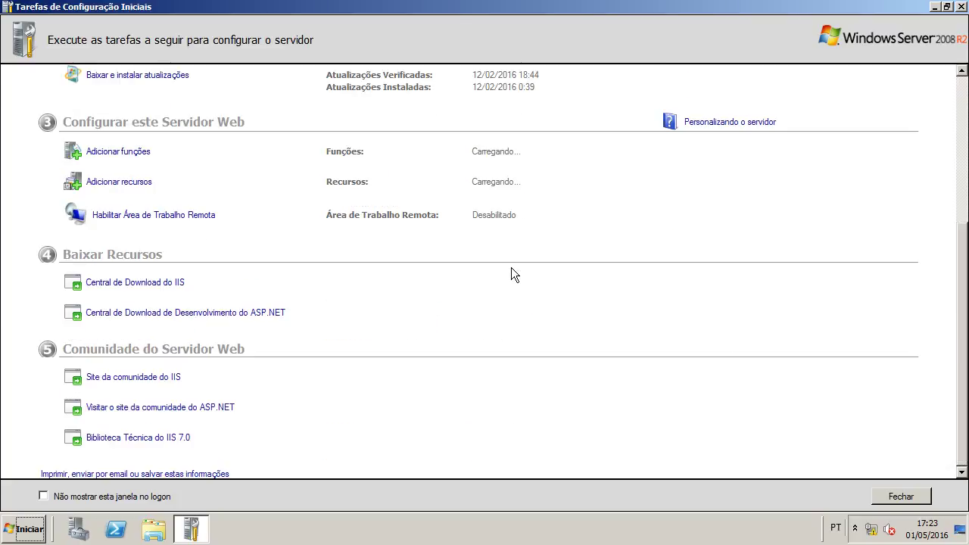
left_click(936, 7)
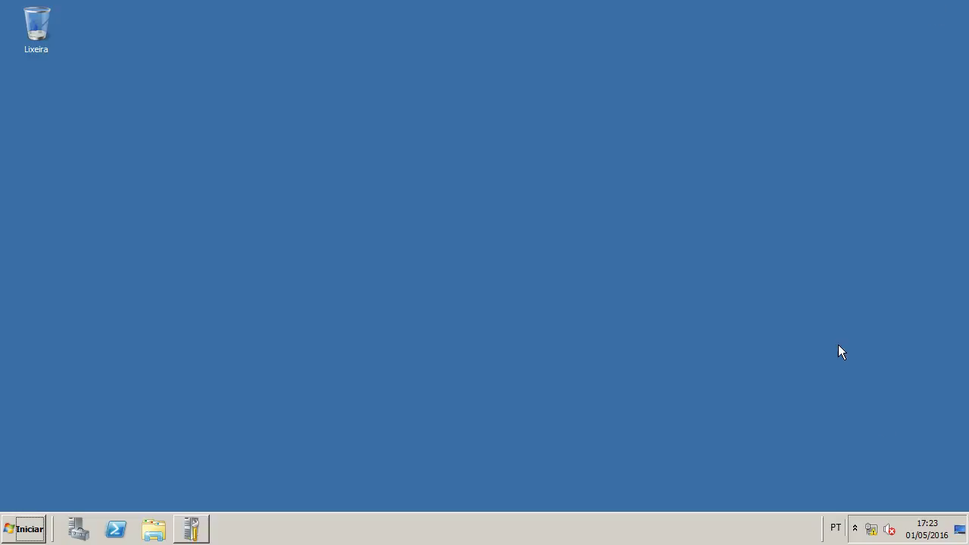
left_click(872, 531)
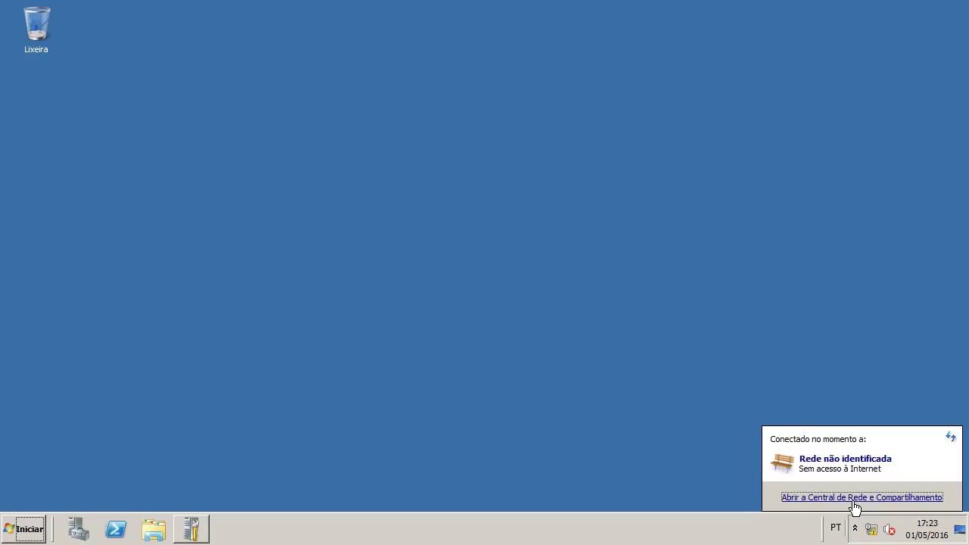
left_click(854, 497)
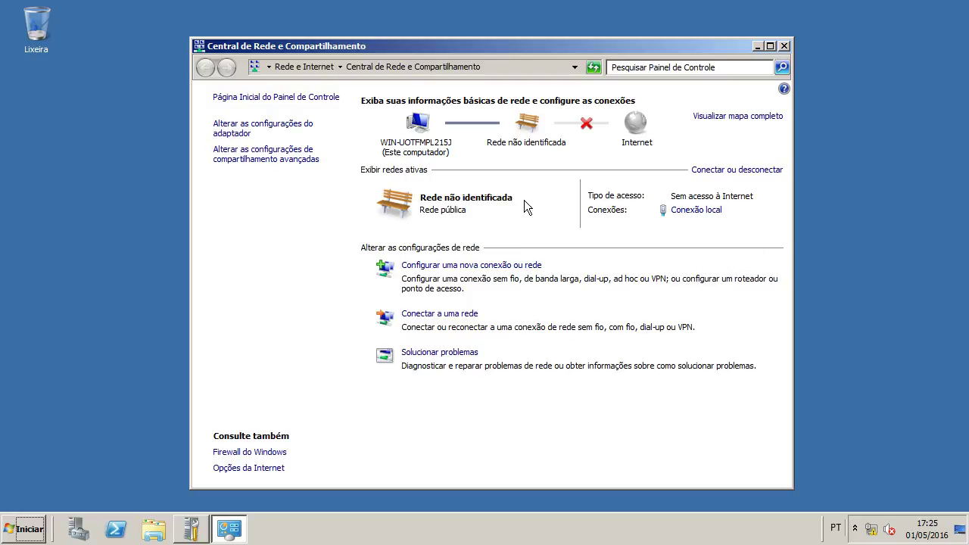
left_click(695, 211)
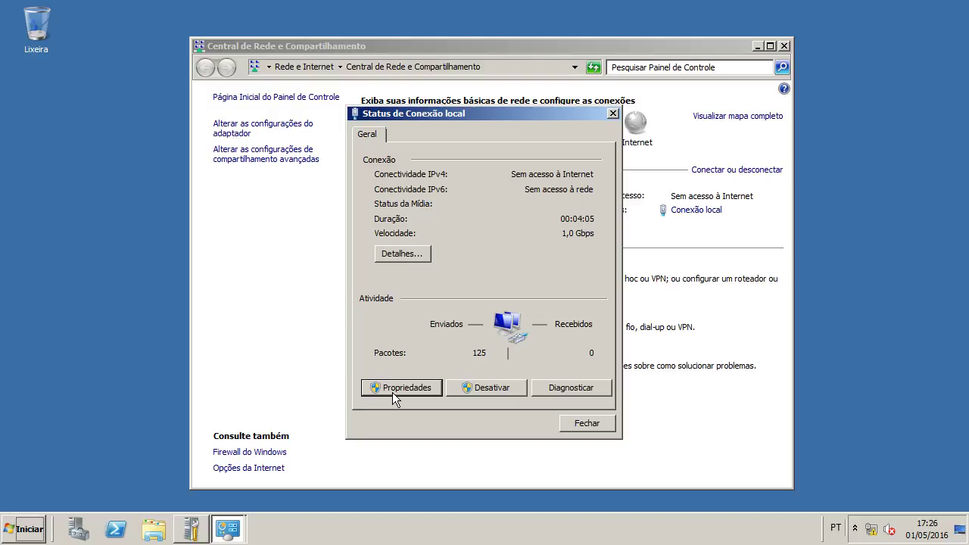
left_click(392, 388)
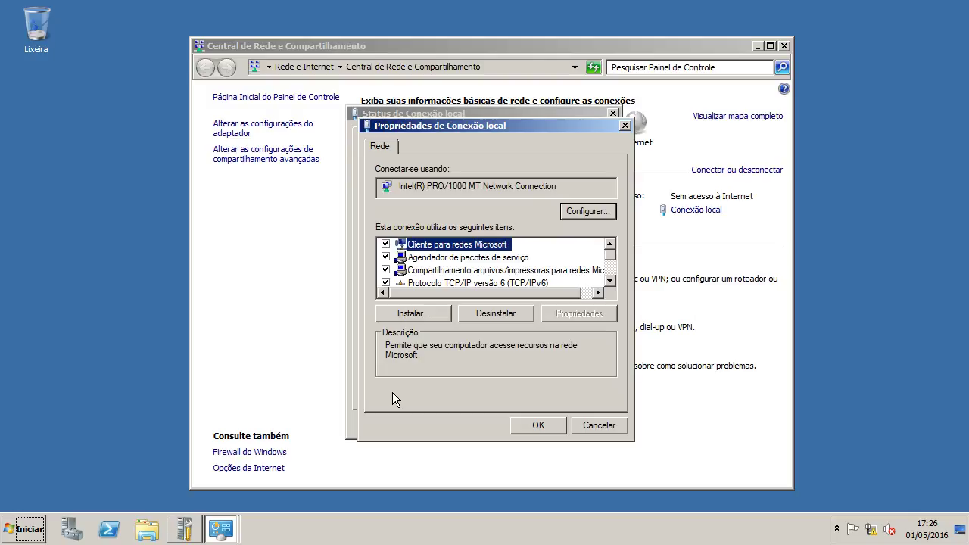
left_click(483, 284)
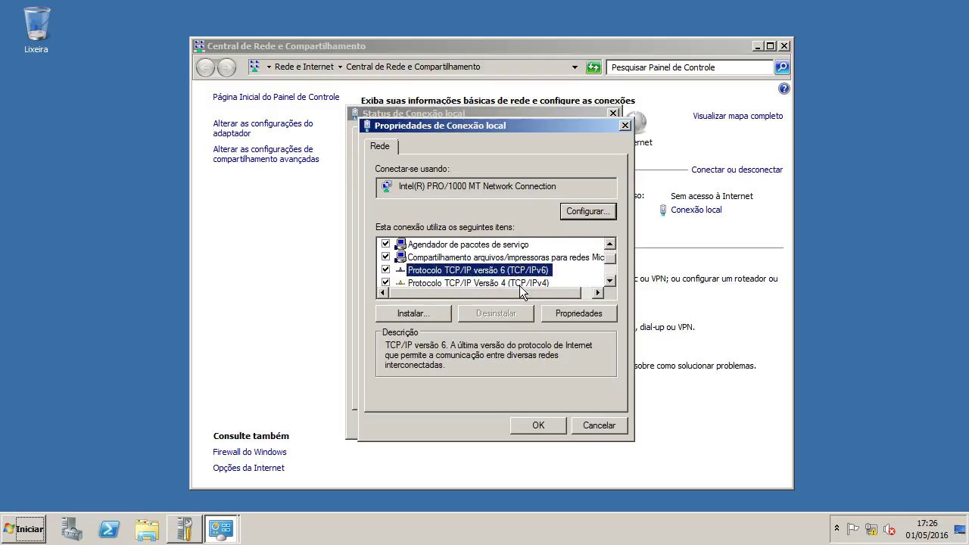
left_click(522, 286)
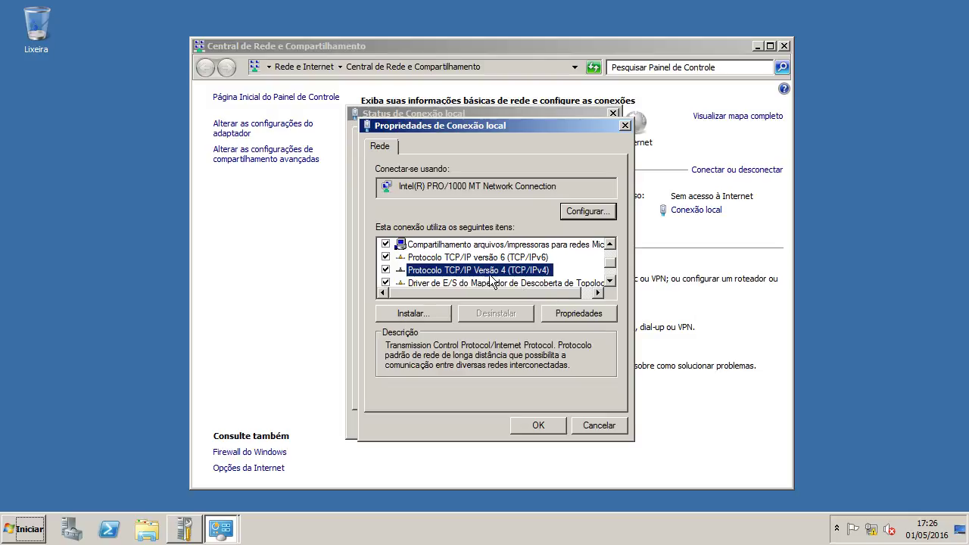
left_click(579, 313)
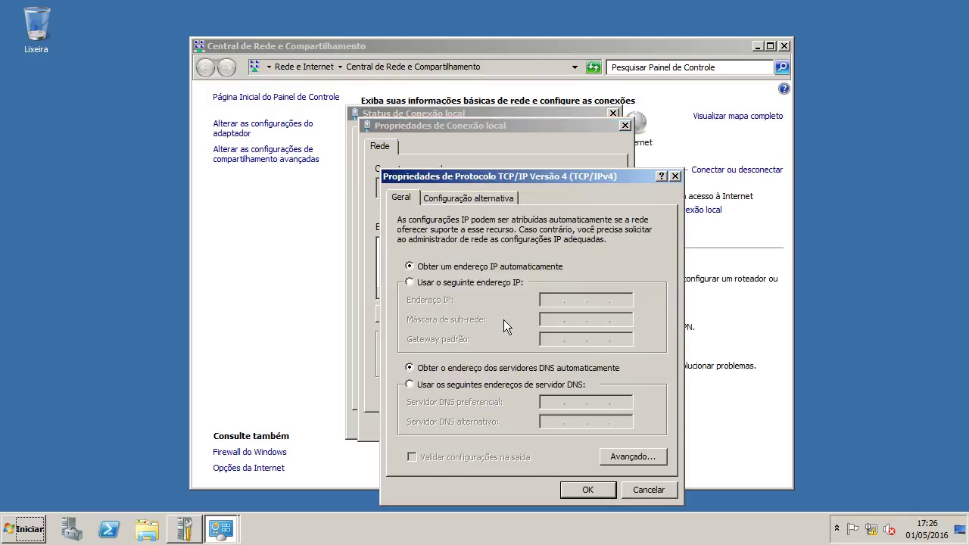
Assign the static IP address 192.168.0.250 with subnet mask 255.255.255.0 and default gateway 192.168.0.1
key("Down")
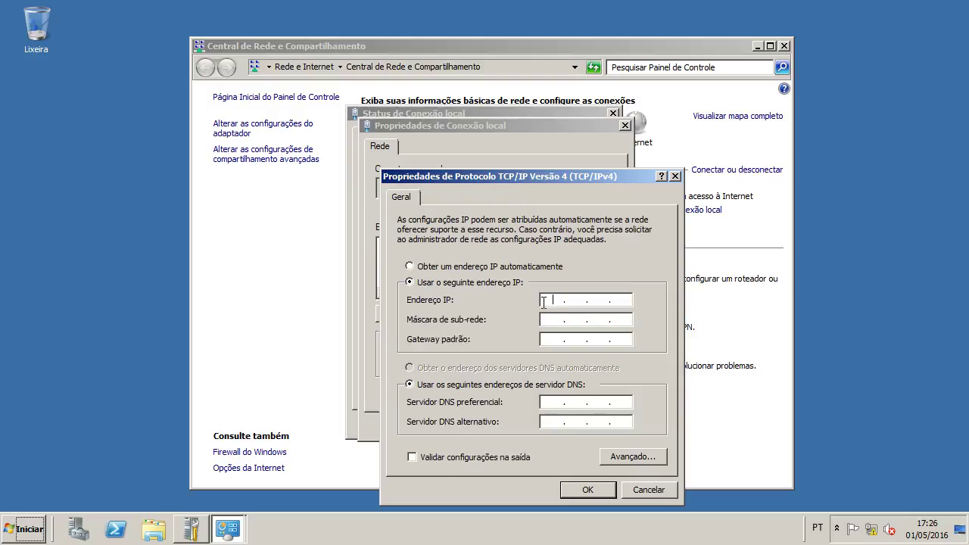
type("192 . 168 . 0 . 250")
key("Tab")
key("Tab")
type("192.668")
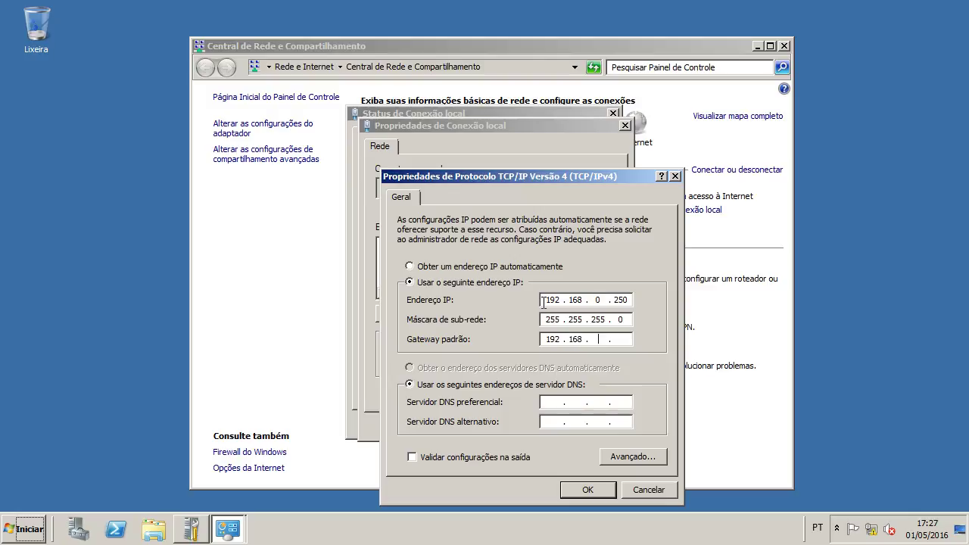
type("0.1")
Set the preferred DNS server to 127.0.0.1, apply the settings and close all network windows
key("Tab")
key("Tab")
type("127001")
left_click(573, 494)
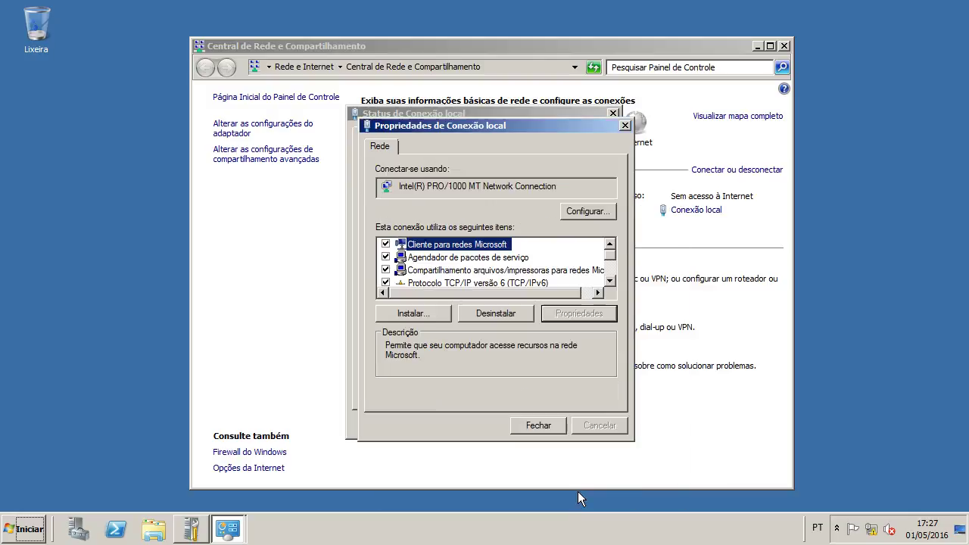
left_click(549, 429)
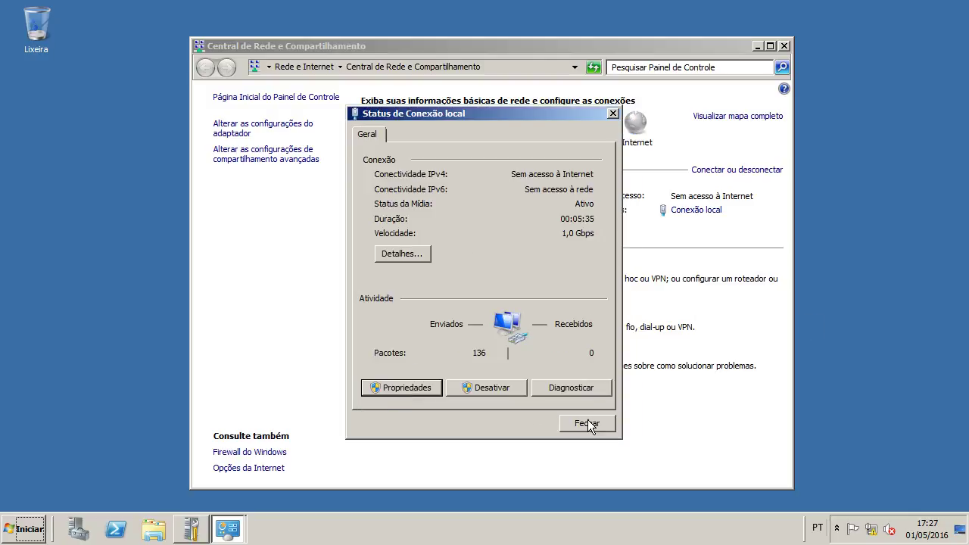
key("Escape")
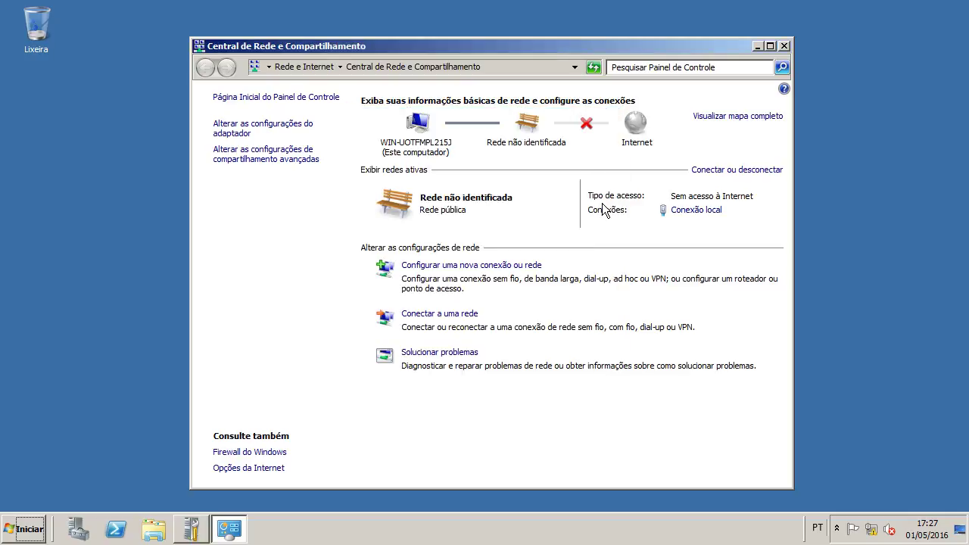
left_click(785, 48)
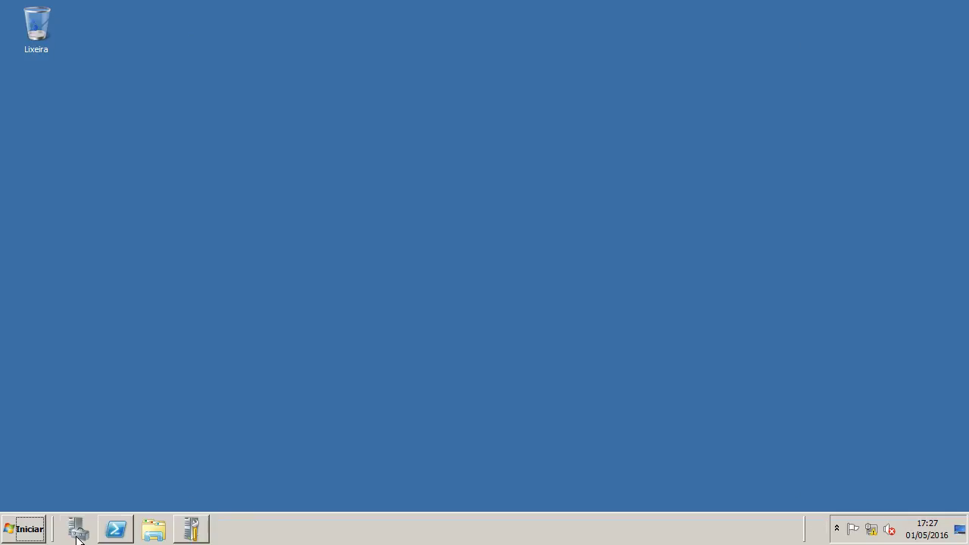
Trace the route to 8.8.8.8 with tracert in a Command Prompt to test connectivity
left_click(23, 527)
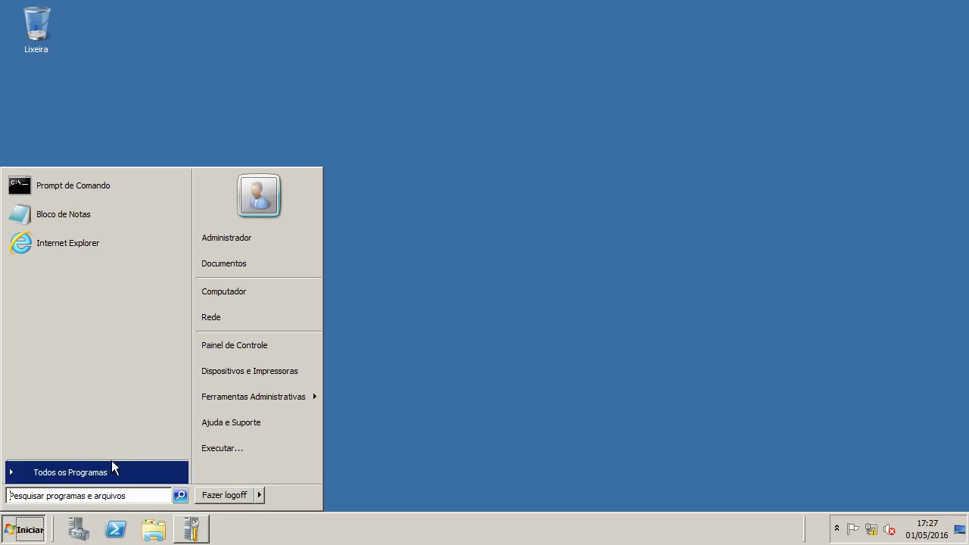
left_click(96, 185)
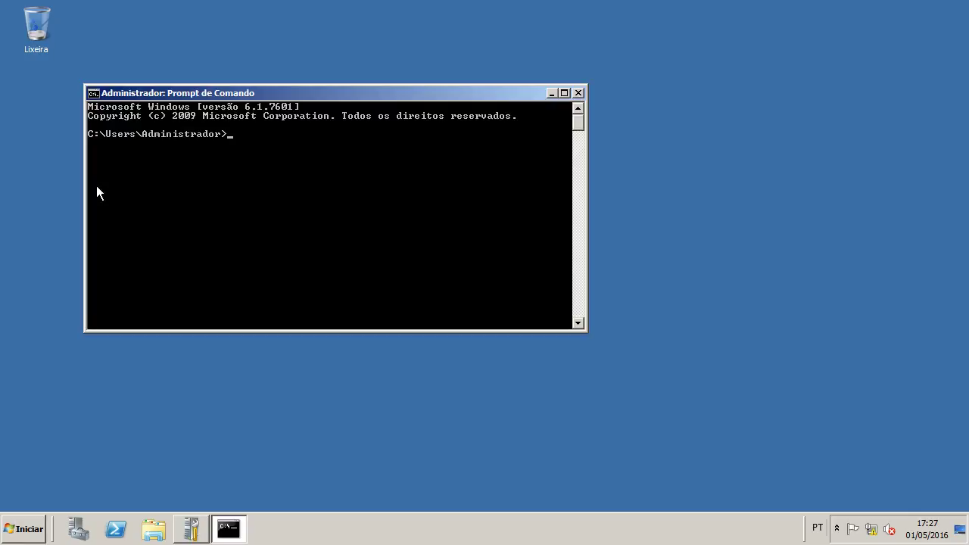
type("tracert 8.8.8.8")
key("Return")
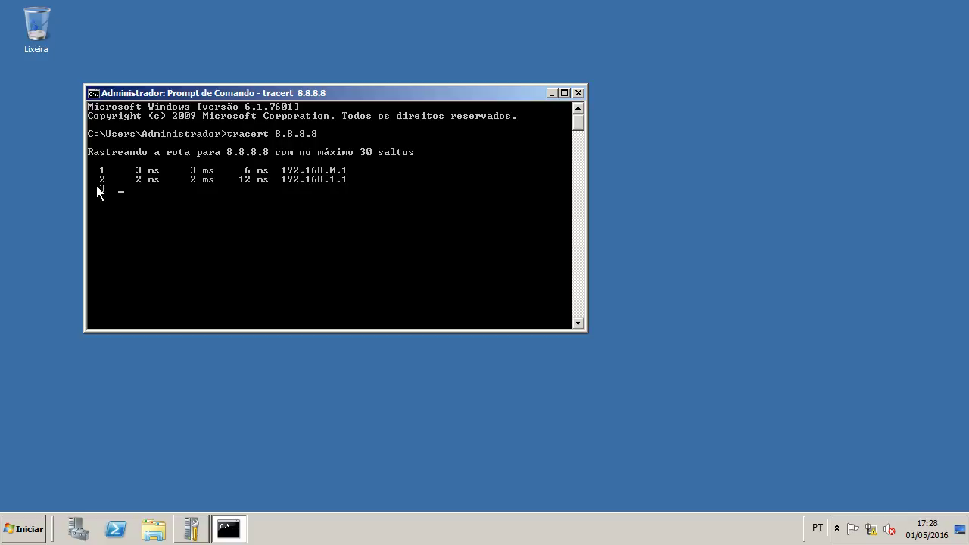
Close the initial configuration tasks window and launch Server Manager (Gerenciador de Servidores)
left_click(201, 530)
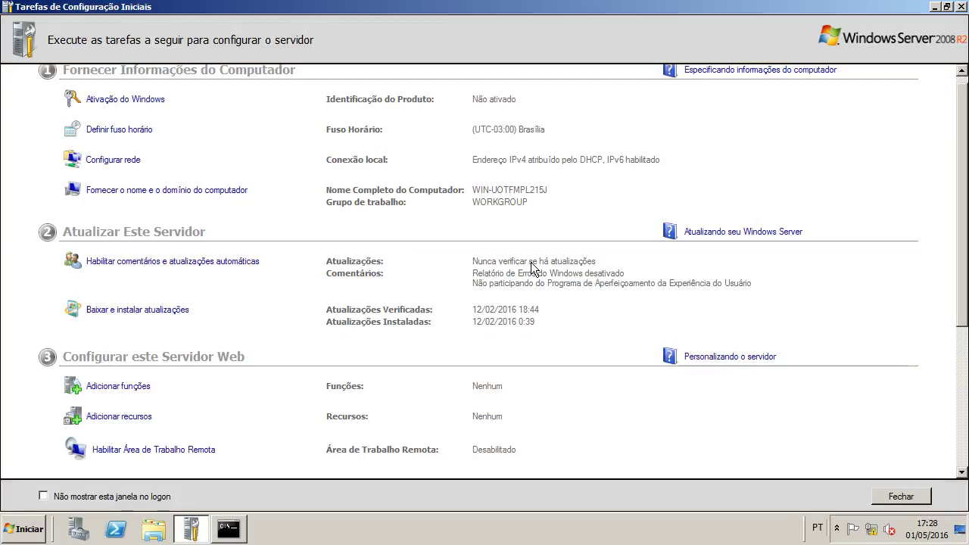
scroll(553, 272, "down", 5)
left_click(900, 498)
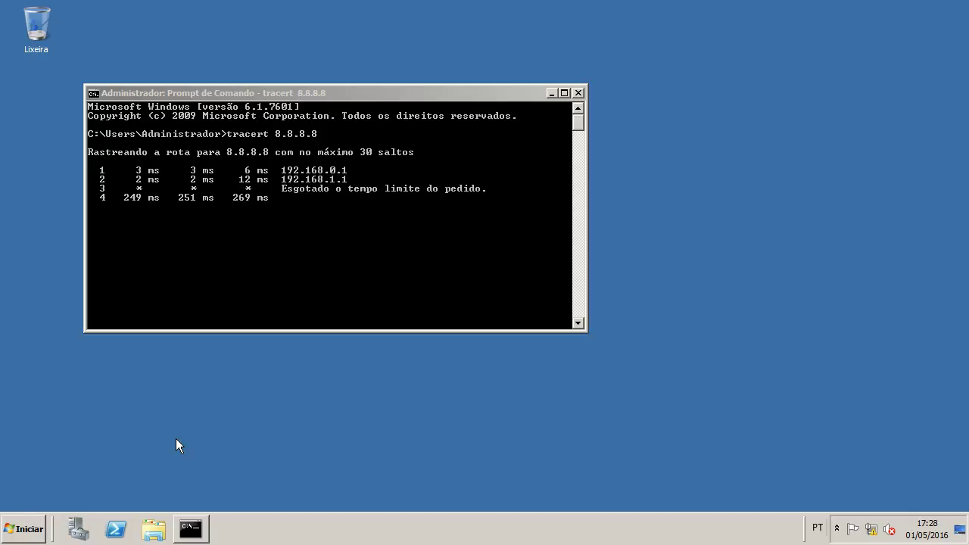
left_click(78, 528)
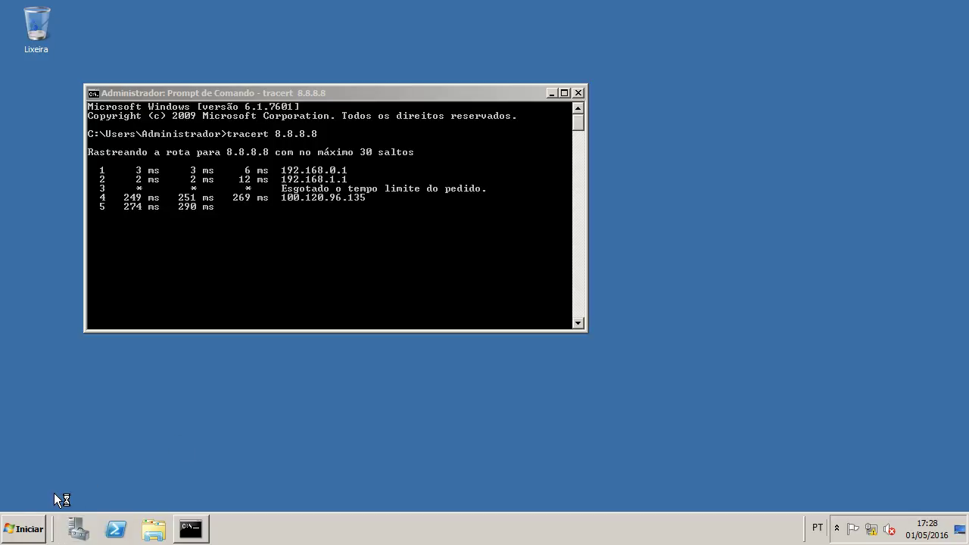
left_click(30, 529)
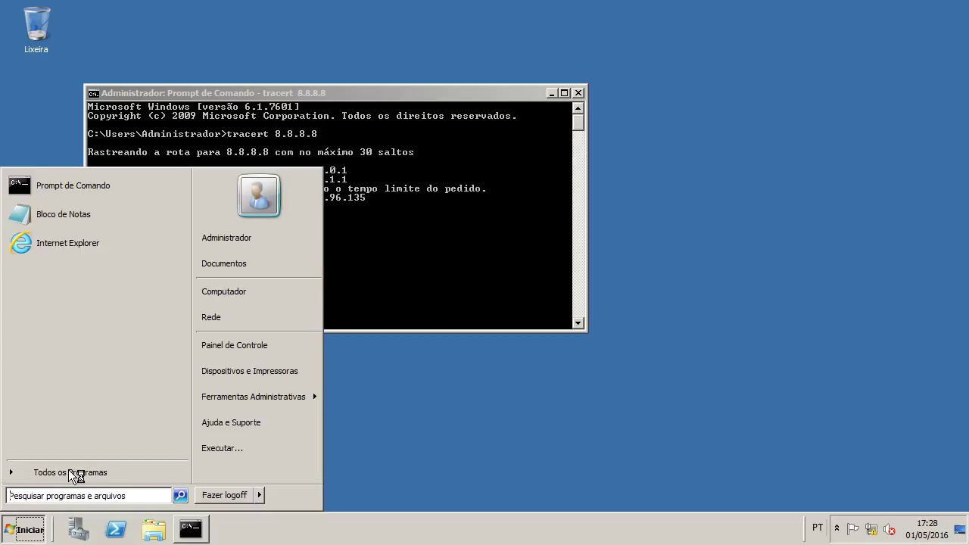
left_click(68, 471)
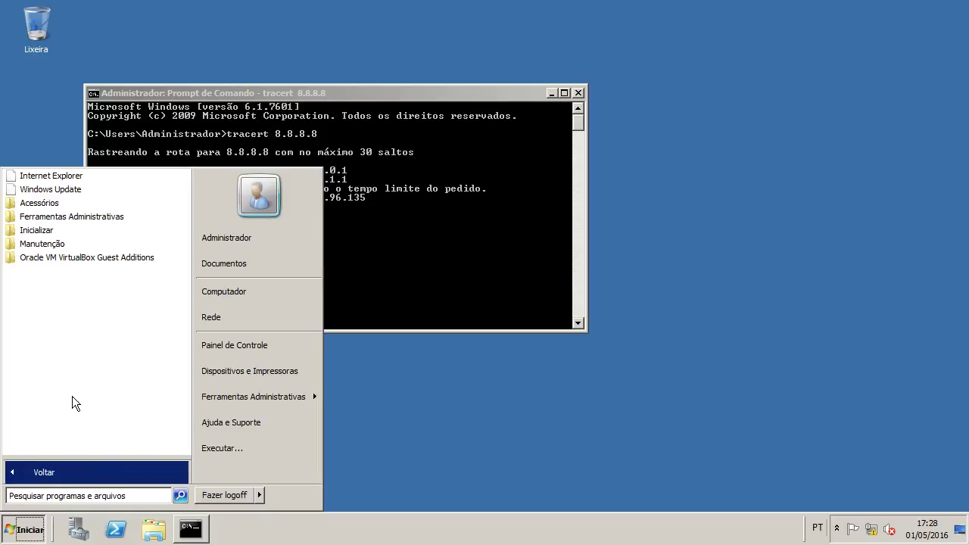
left_click(64, 205)
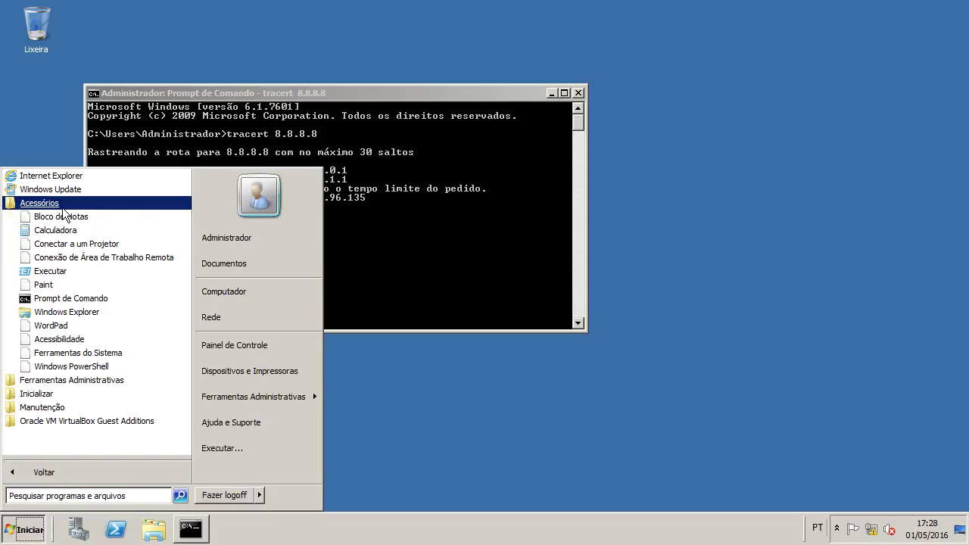
left_click(66, 380)
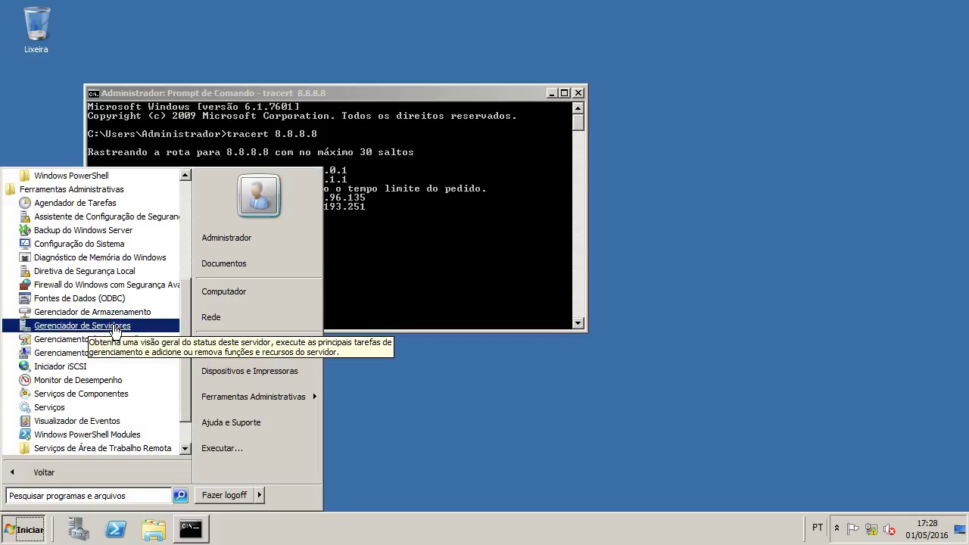
left_click(465, 362)
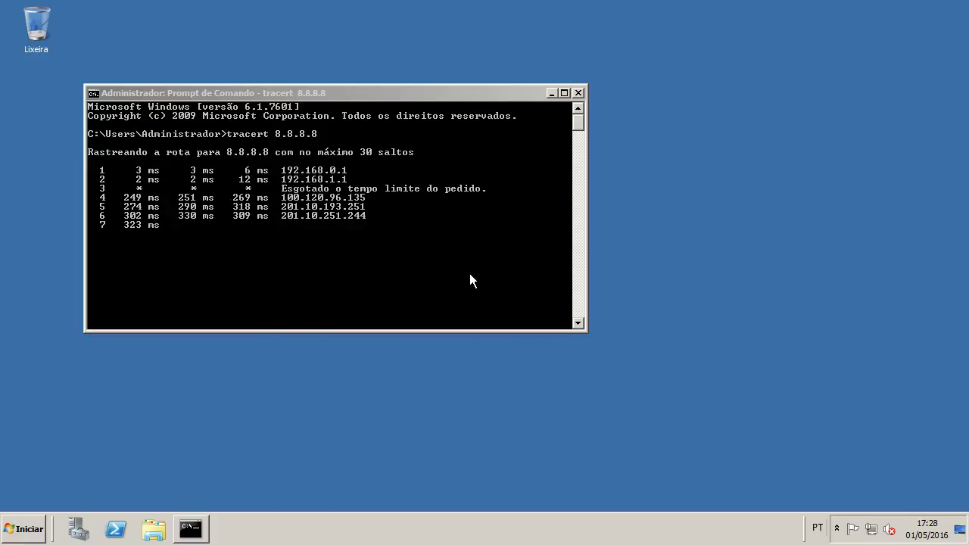
Bring the Command Prompt back into view, check the route trace and close the window
key("super+d")
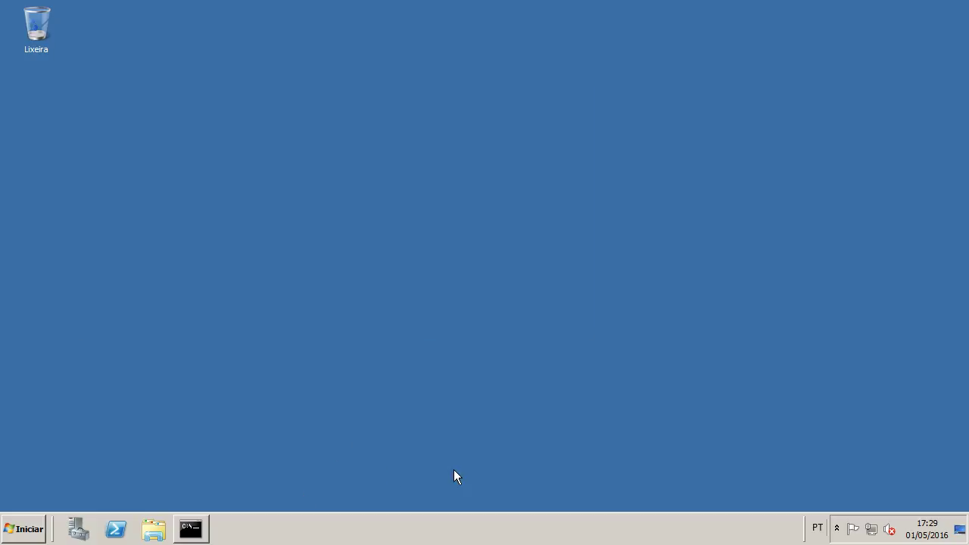
left_click(836, 528)
key("super+d")
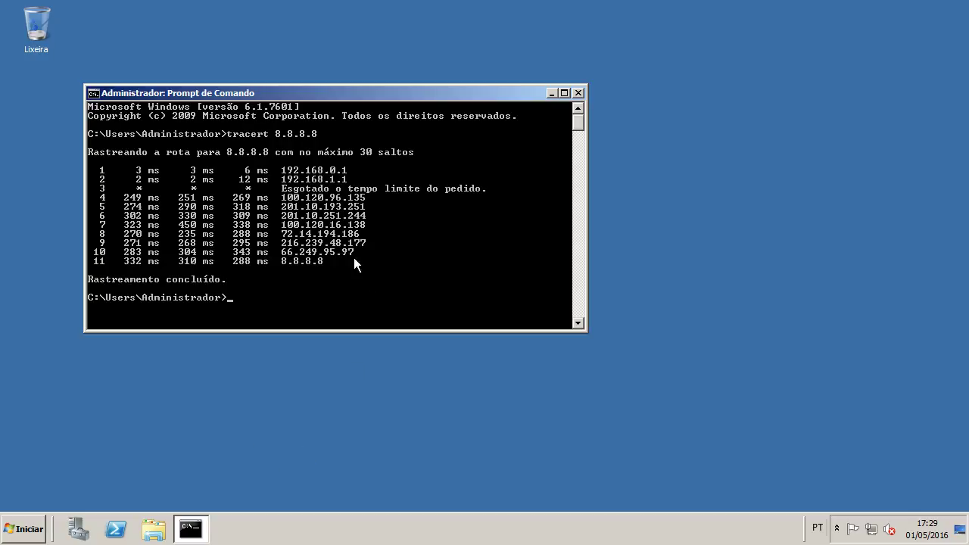
left_click(578, 93)
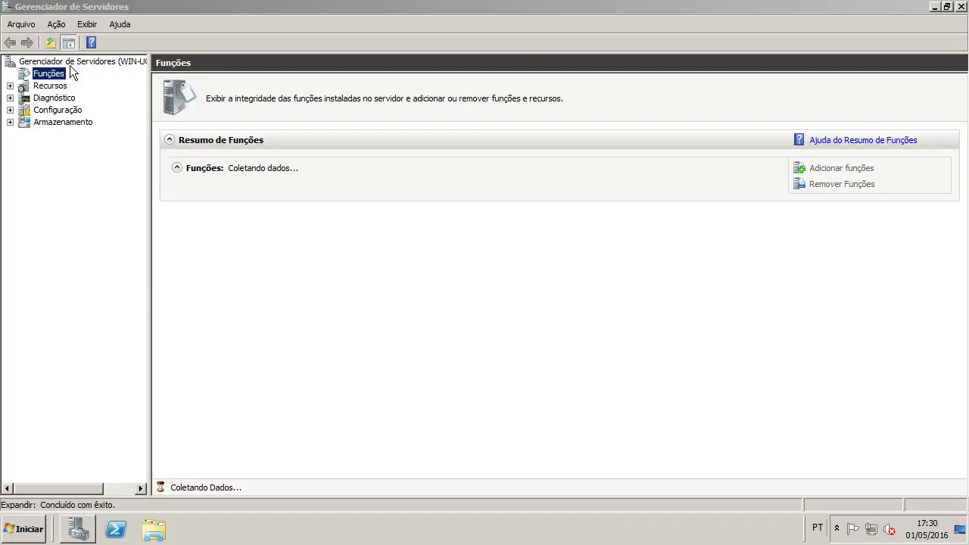
Review the server, roles and features summaries on the overview page of Server Manager
left_click(69, 62)
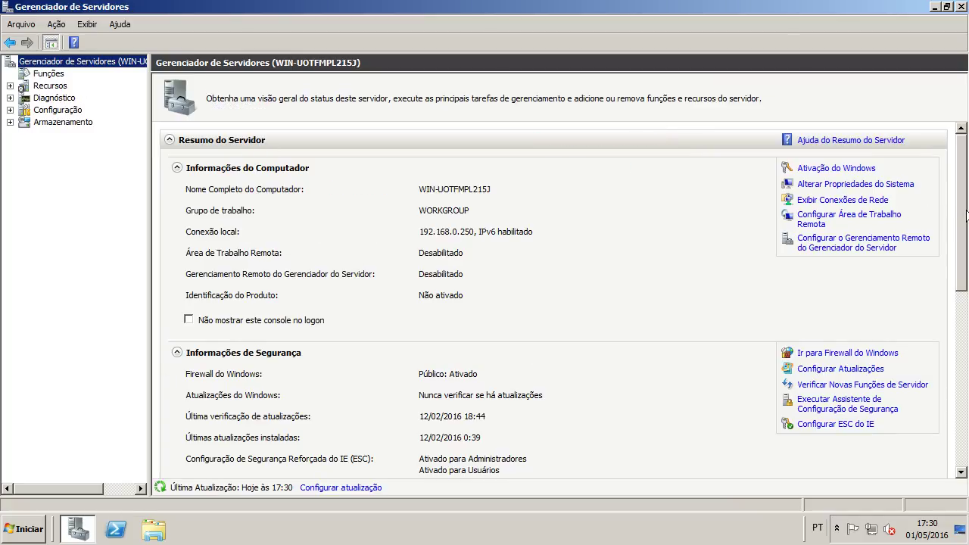
left_click_drag(964, 221, 952, 417)
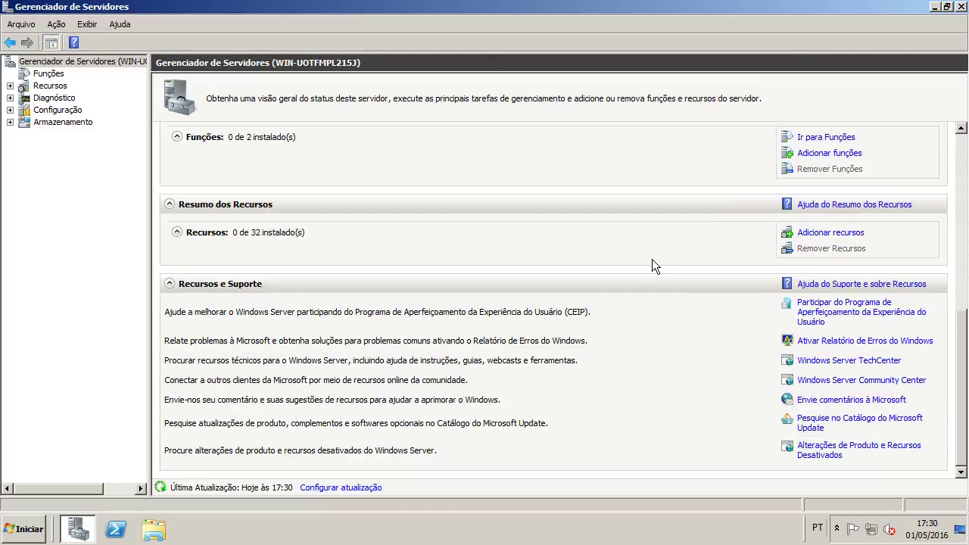
left_click(48, 74)
left_click(57, 65)
Start the Add Roles wizard from the Funções page and select the Servidor Web (IIS) role
left_click(47, 74)
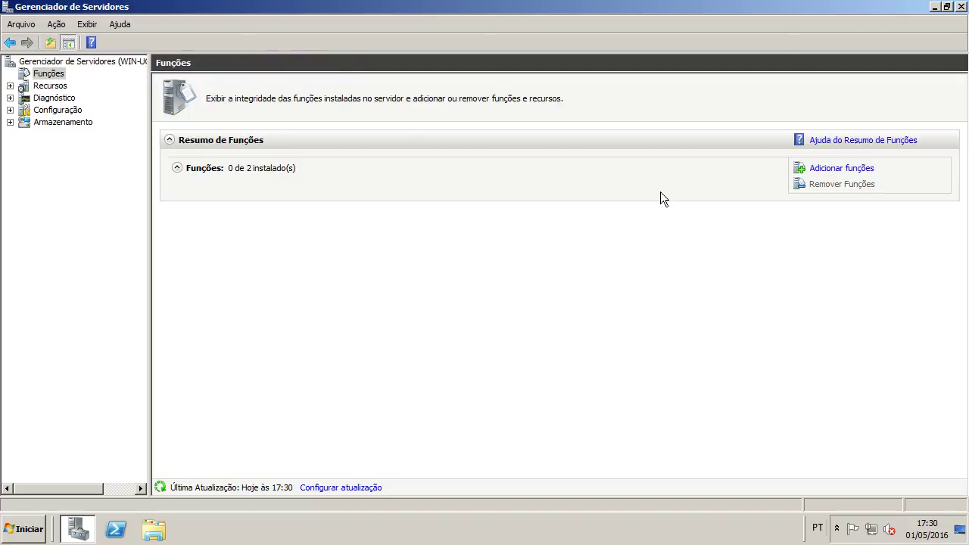
left_click(863, 174)
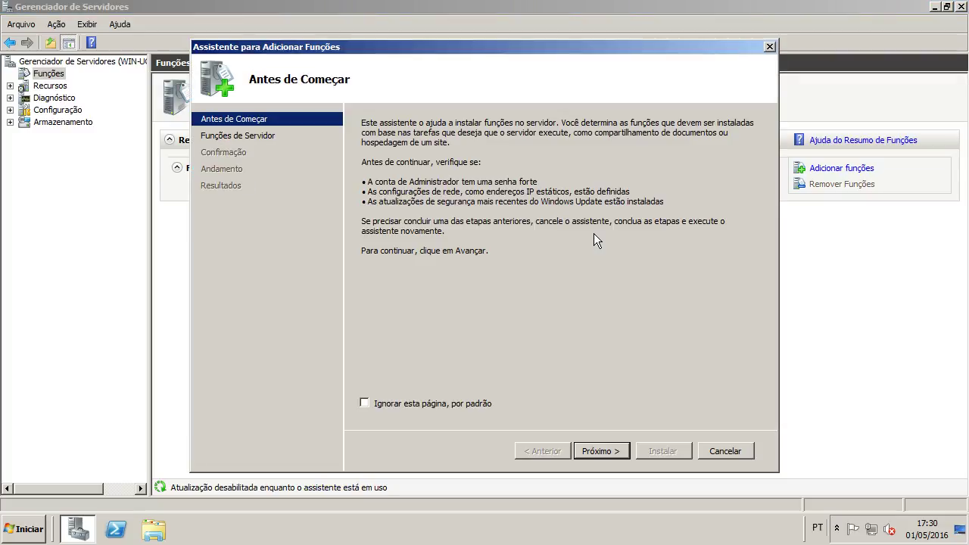
left_click(593, 451)
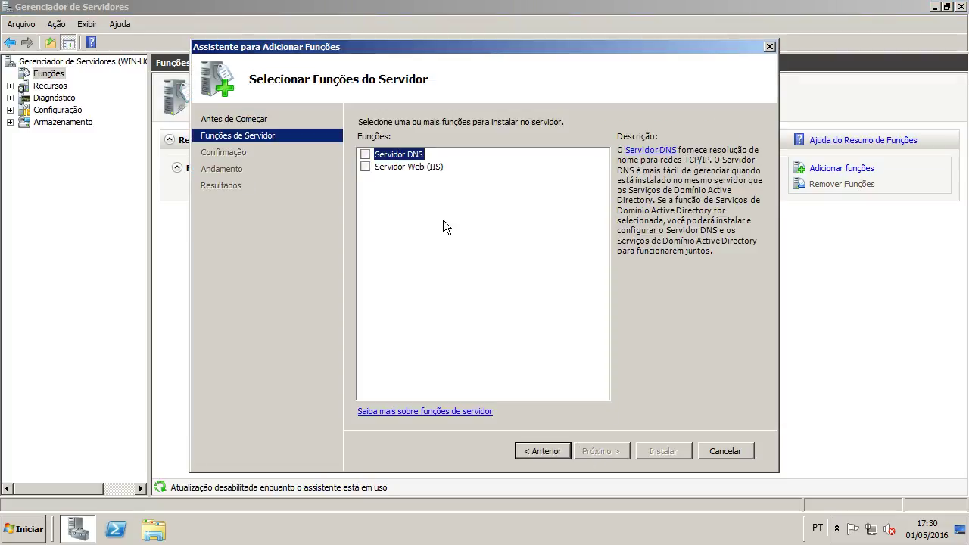
left_click(365, 166)
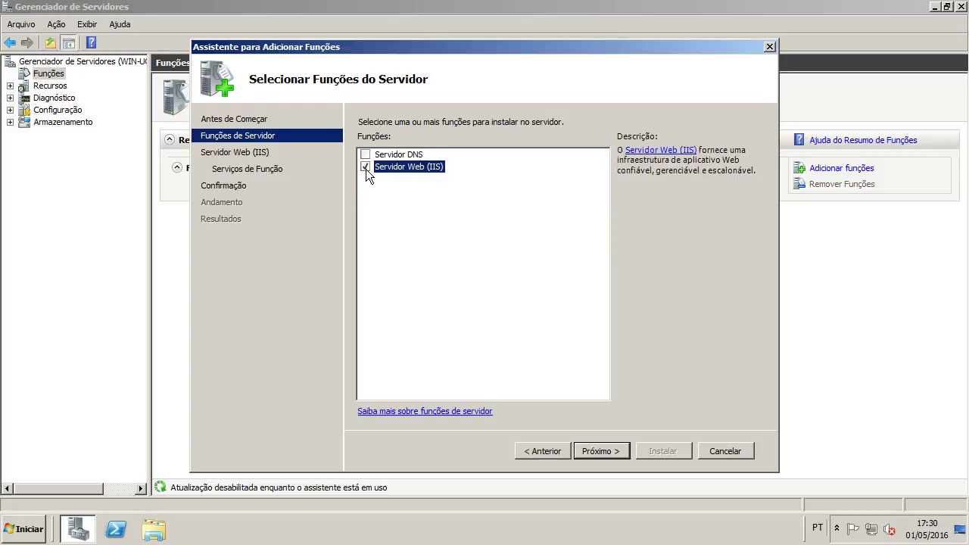
Deselect Servidor Web (IIS), select Servidor DNS instead, install that role and close the wizard
left_click(365, 167)
left_click(366, 154)
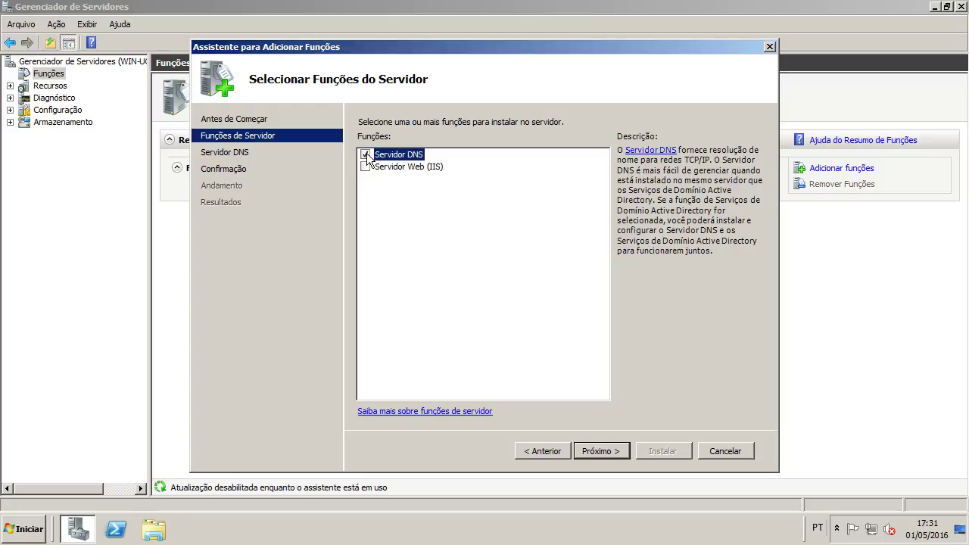
left_click(591, 450)
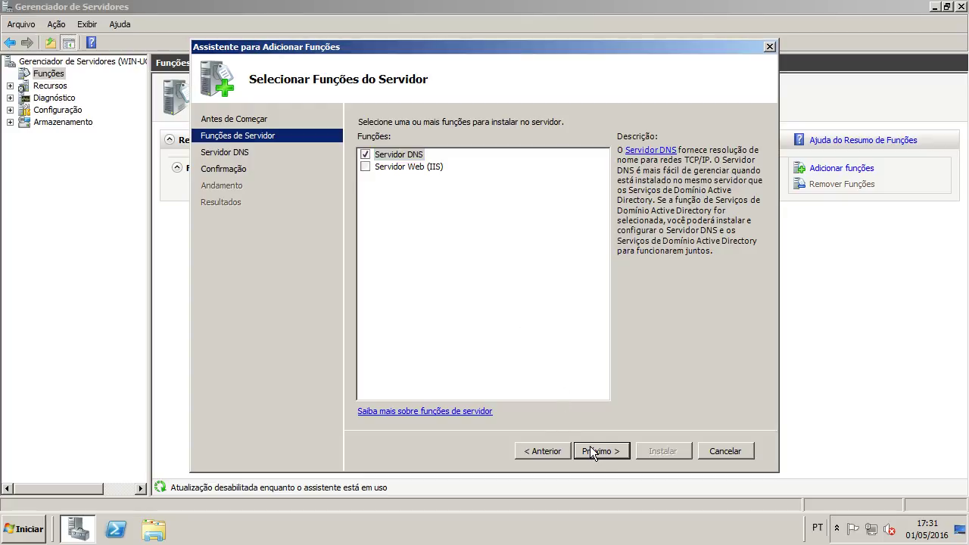
left_click(649, 450)
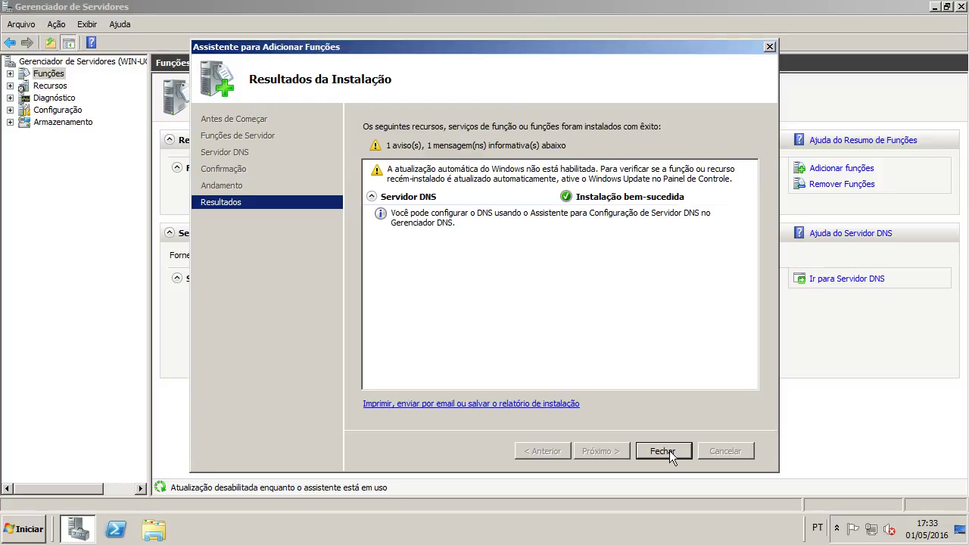
left_click(663, 450)
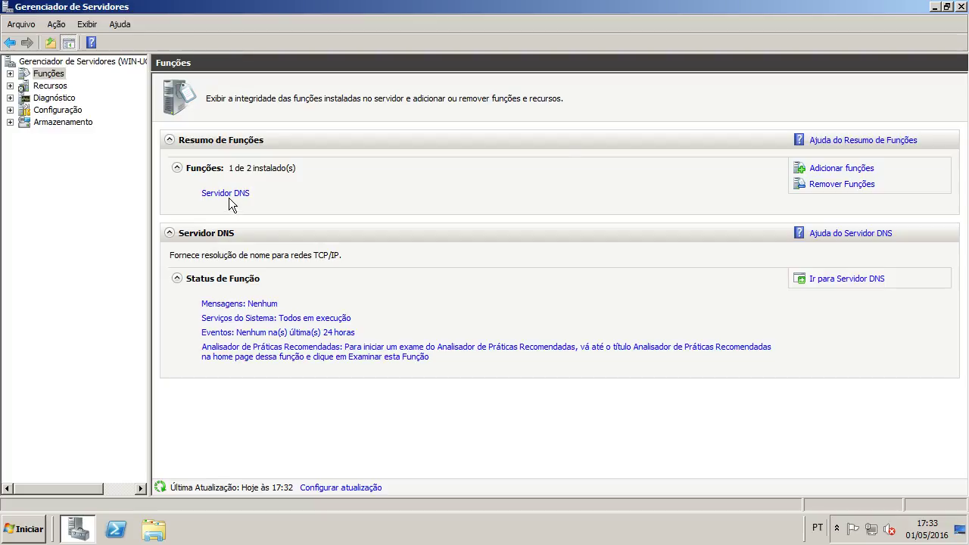
Close Server Manager and open the DNS console from the administrative tools
left_click(961, 7)
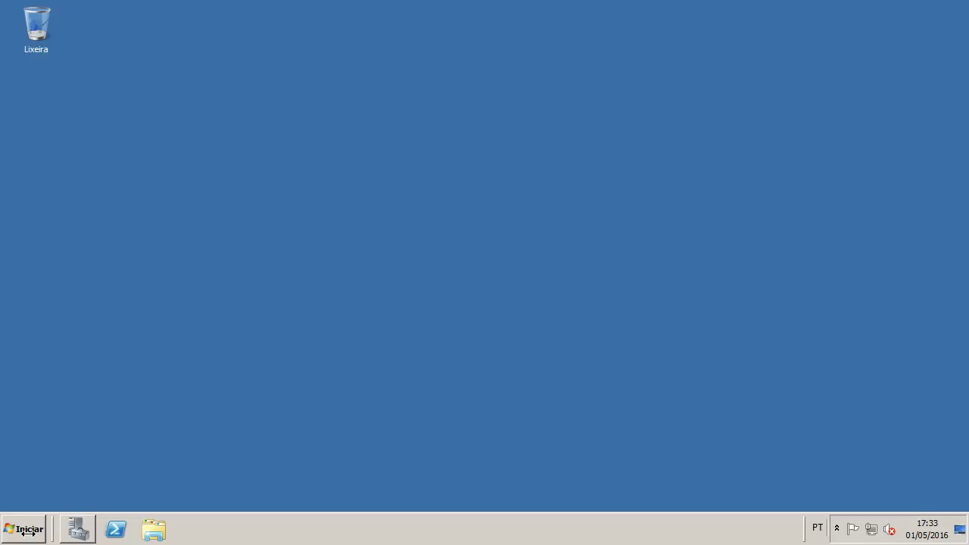
left_click(26, 529)
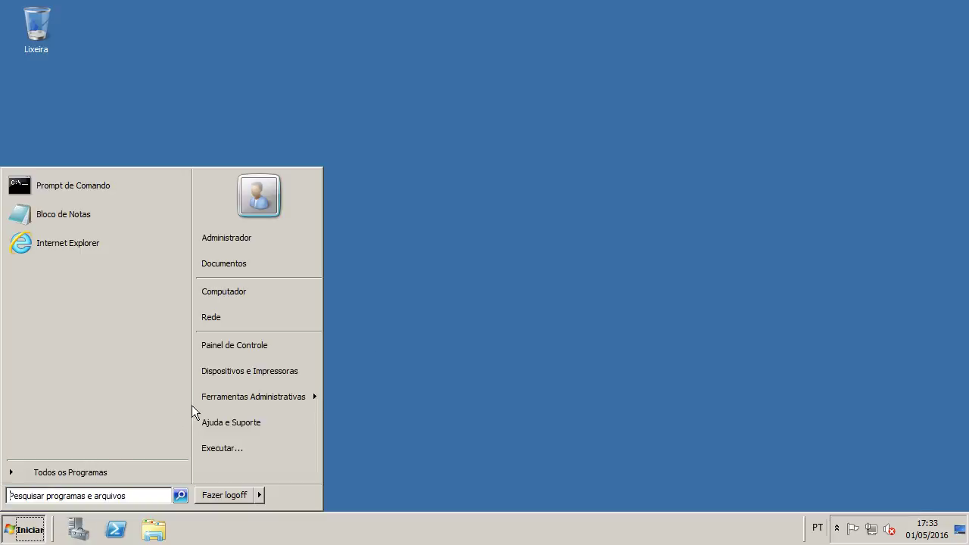
mouse_move(318, 400)
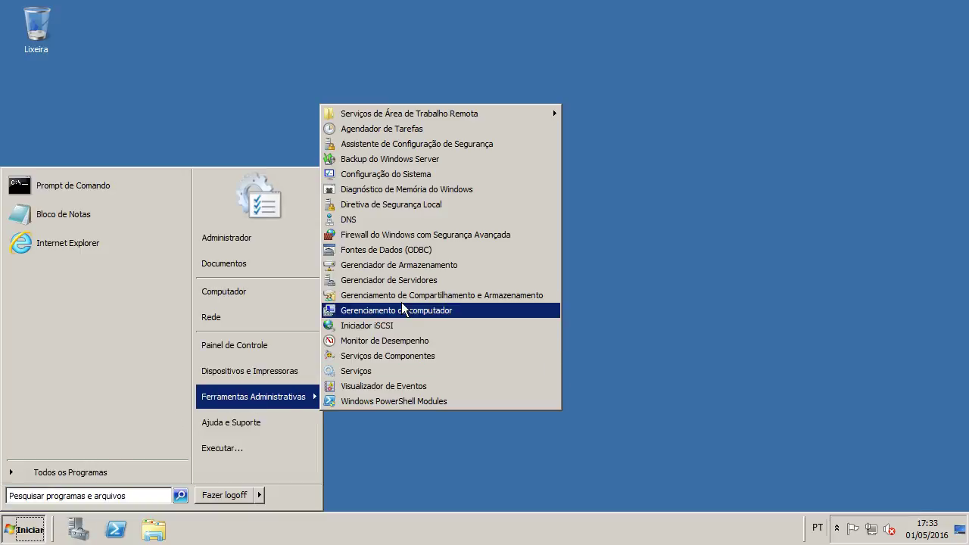
left_click(358, 220)
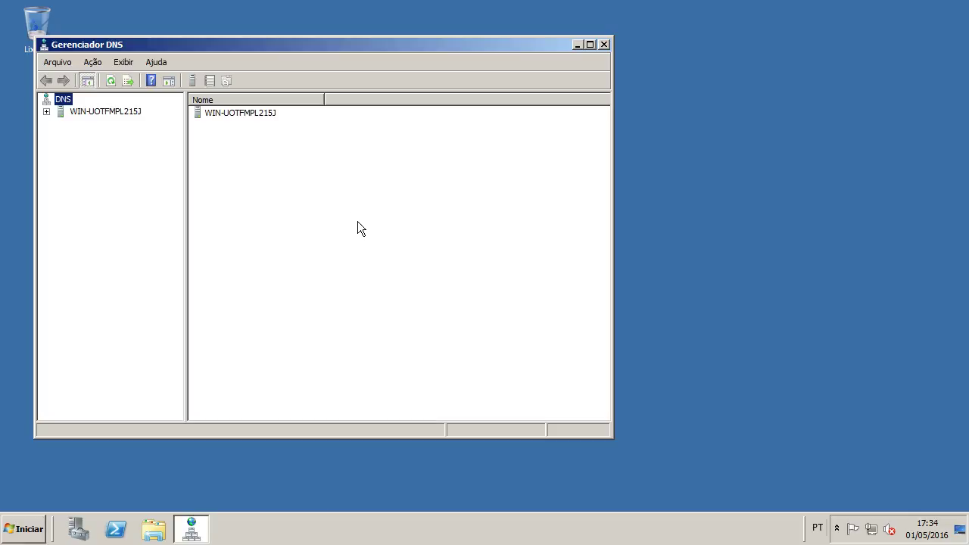
Examine the server's global logs, forward and reverse lookup zones and conditional forwarders in the DNS console, and close it
double_click(239, 116)
double_click(239, 117)
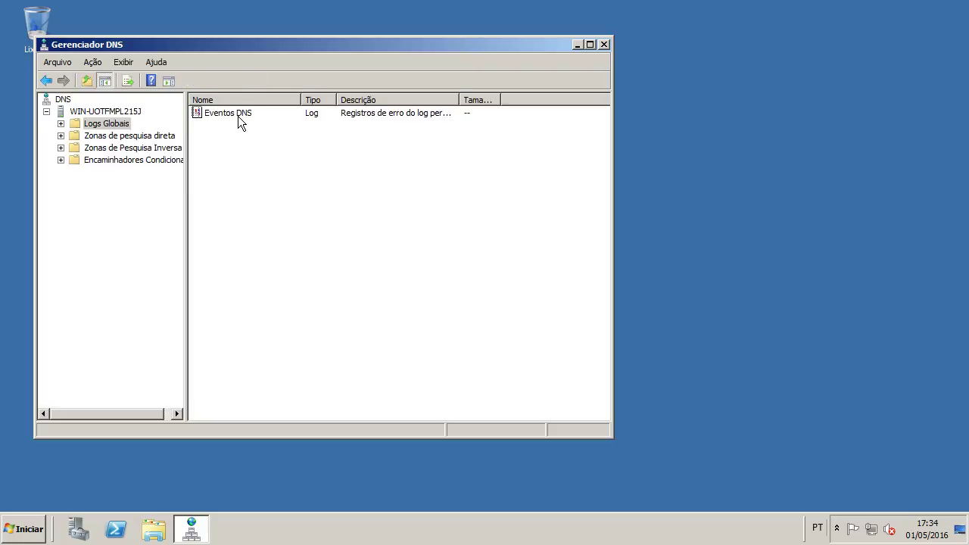
double_click(238, 115)
left_click(60, 147)
left_click(61, 160)
left_click(60, 171)
left_click(112, 172)
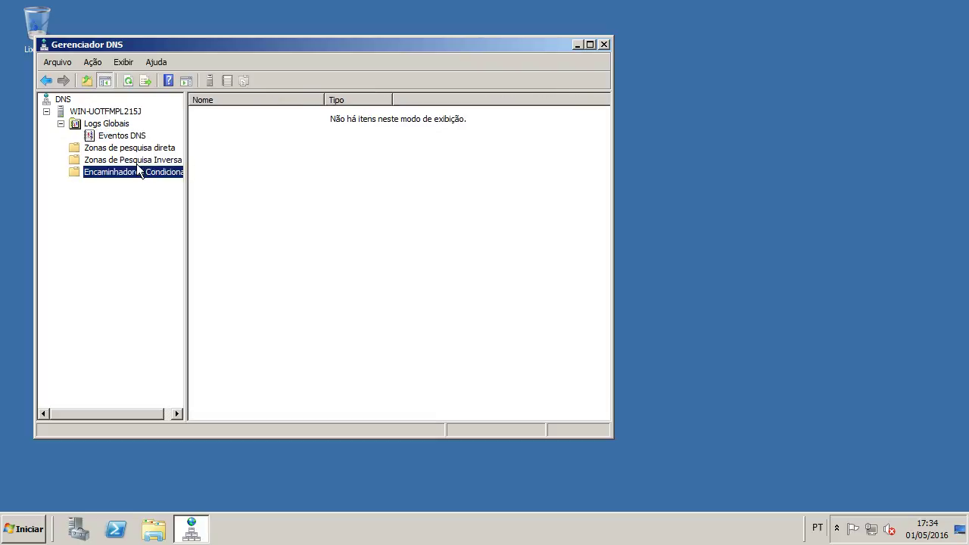
left_click(138, 160)
left_click(138, 147)
left_click(124, 160)
left_click(105, 112)
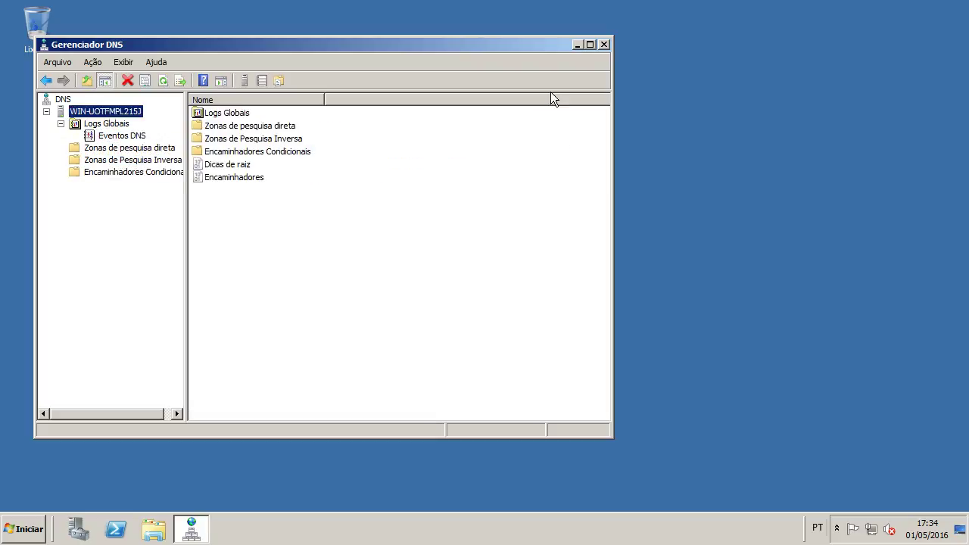
left_click(604, 44)
Open the computer name settings of the System properties through the Control Panel's Sistema e Segurança category
key("super")
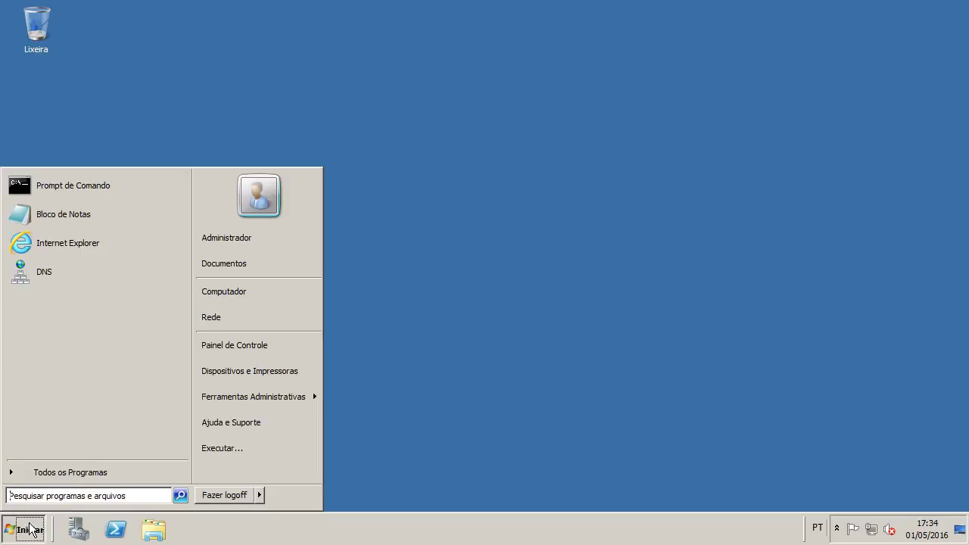
left_click(241, 350)
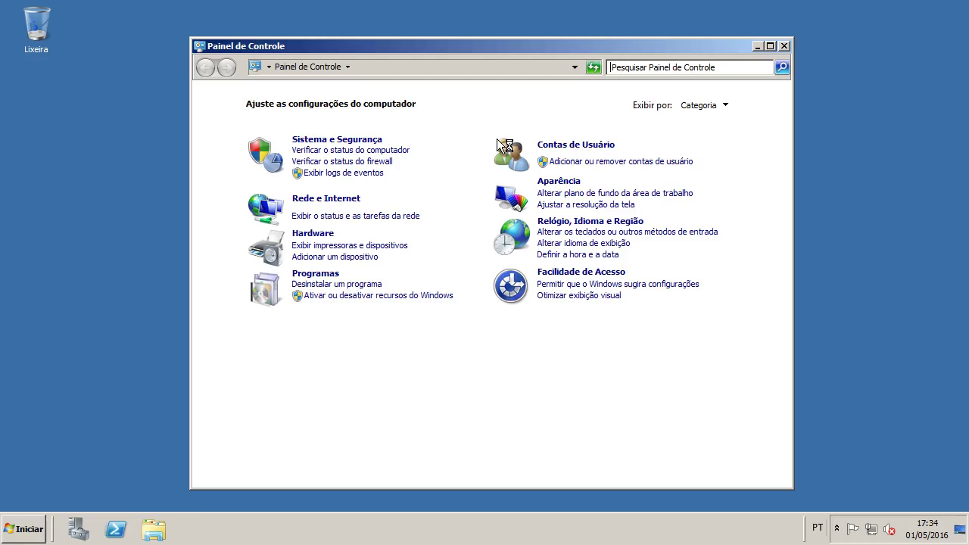
left_click(345, 138)
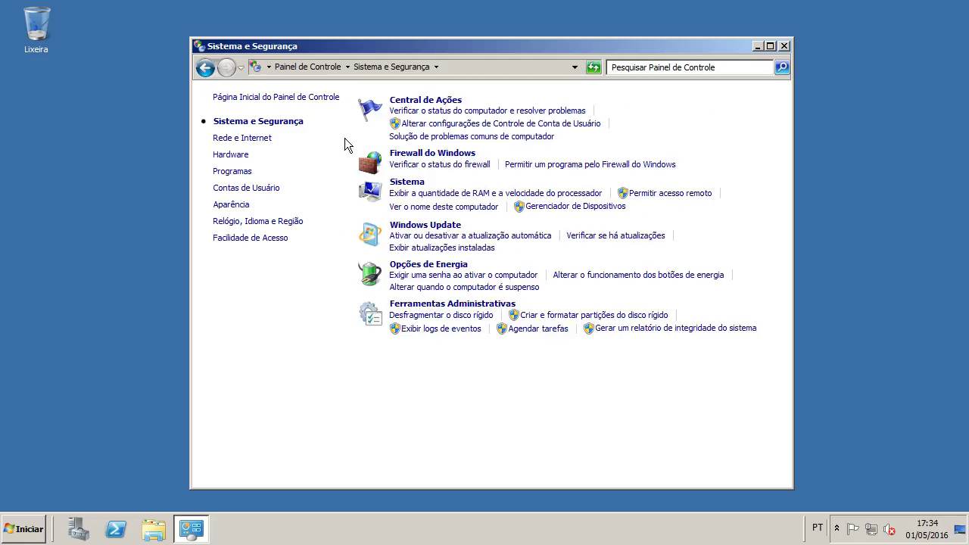
left_click(401, 182)
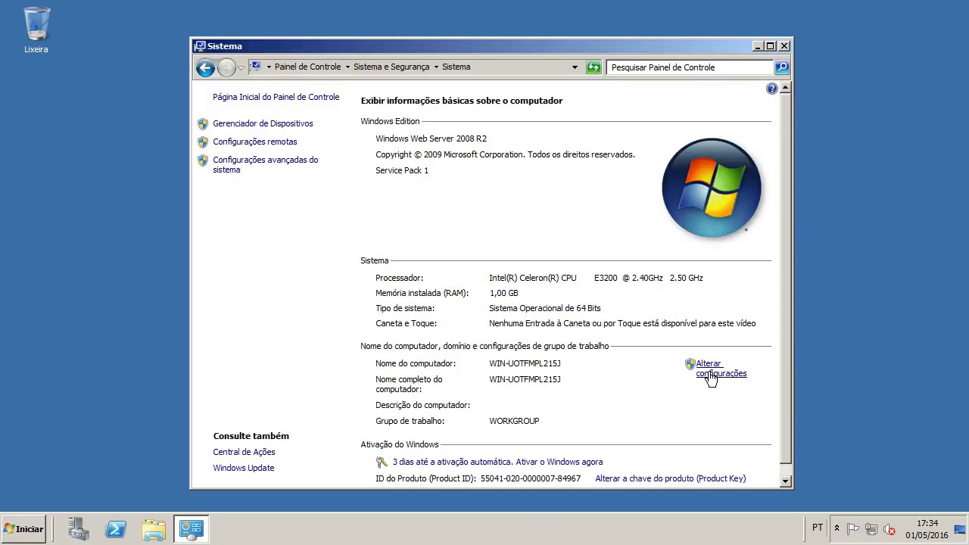
left_click(710, 375)
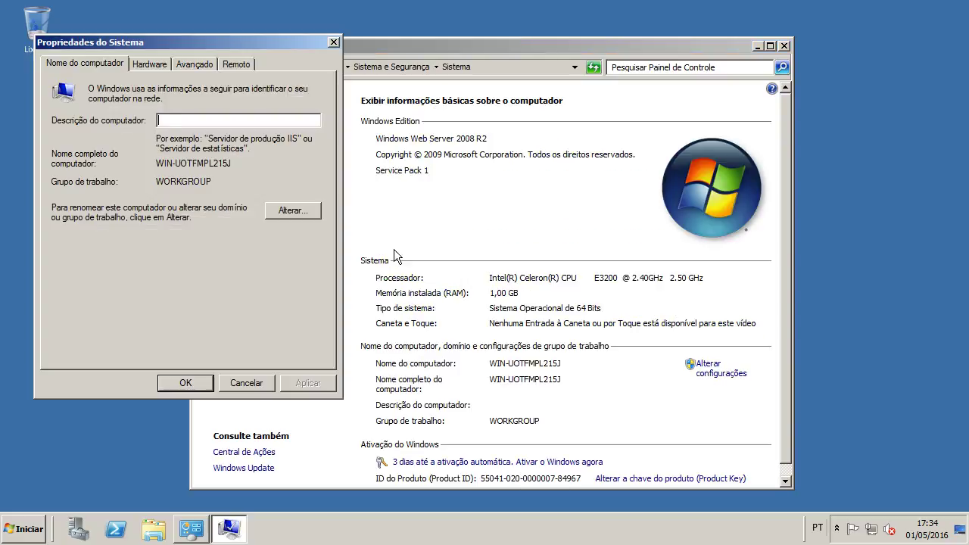
Change the computer name to servidordetestes
left_click(281, 215)
left_click_drag(140, 144, 3, 146)
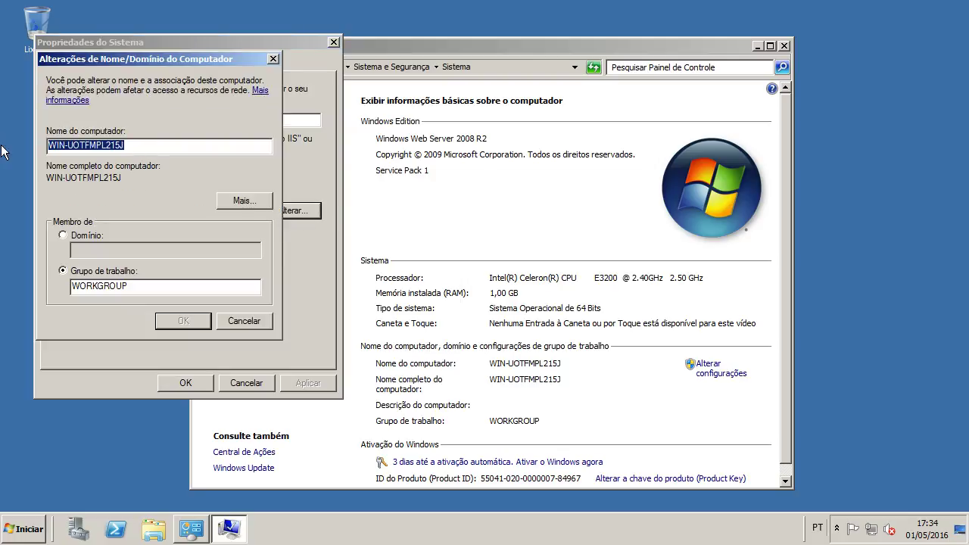
type("servido")
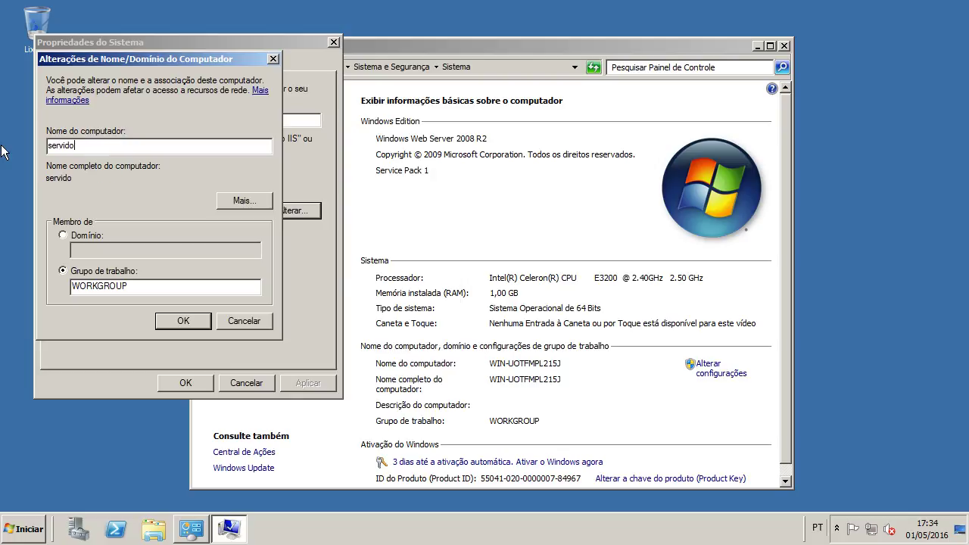
type("rdetestes")
Set the computer's primary DNS suffix to net.br and check the resulting full computer name
left_click(226, 201)
left_click(283, 219)
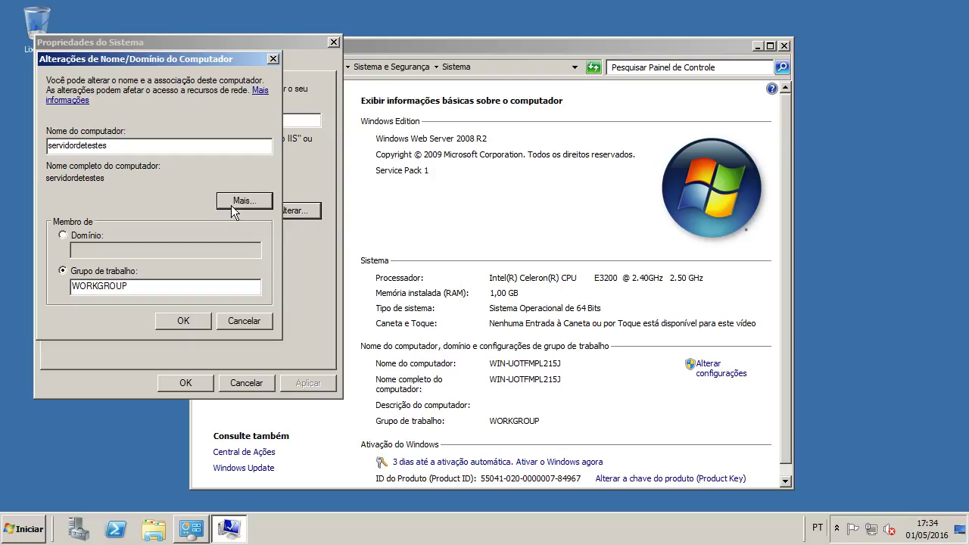
left_click(232, 205)
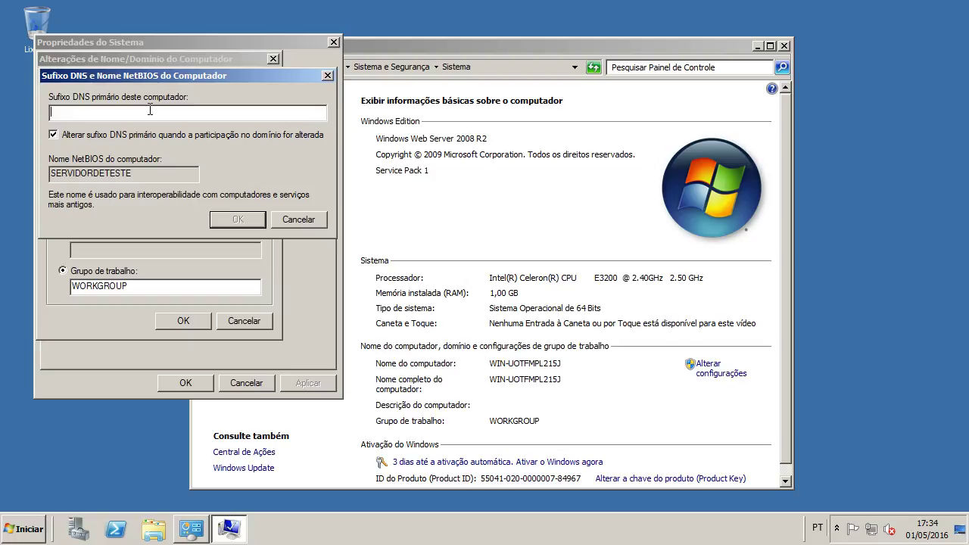
type("com.br")
key("BackSpace")
key("BackSpace")
key("BackSpace")
key("BackSpace")
key("BackSpace")
key("BackSpace")
type("net.br")
left_click(219, 221)
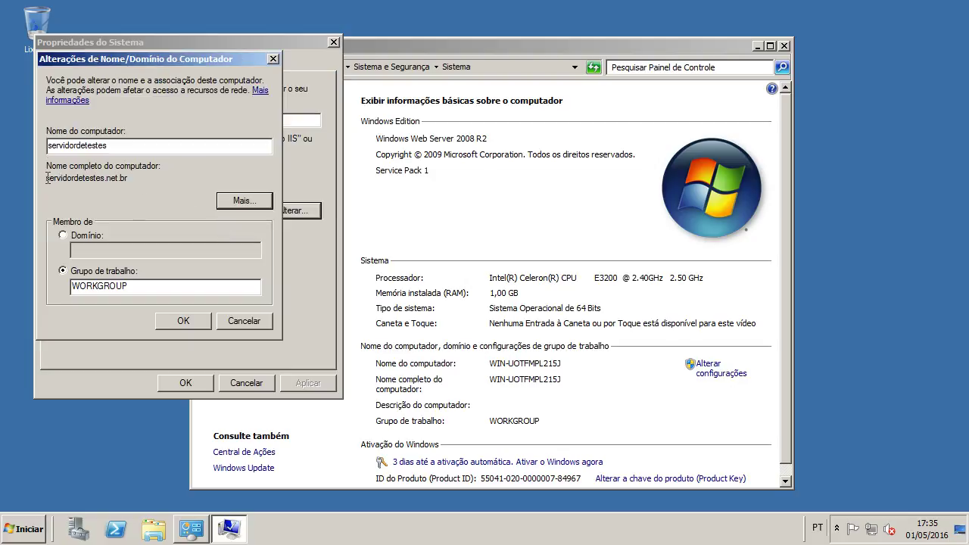
mouse_move(133, 178)
left_mouse_down()
mouse_move(43, 179)
mouse_move(134, 180)
left_mouse_up()
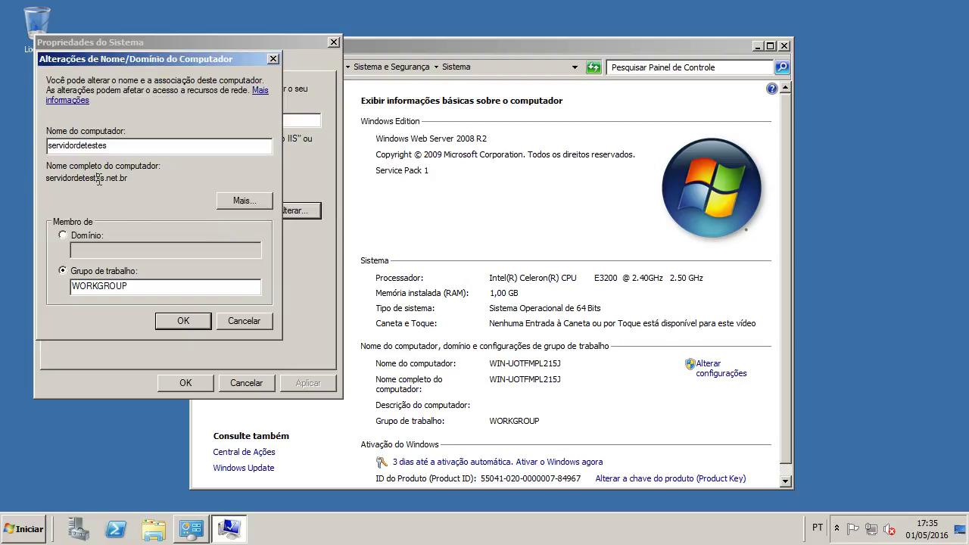
Set the workgroup to VG and apply the name changes, accepting the NetBIOS name notice
left_click(150, 286)
double_click(150, 286)
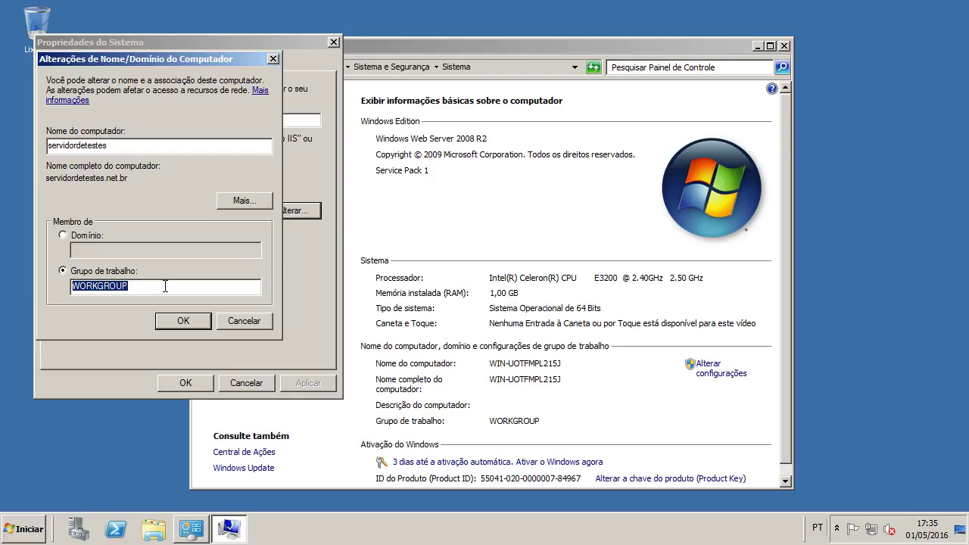
type("VG")
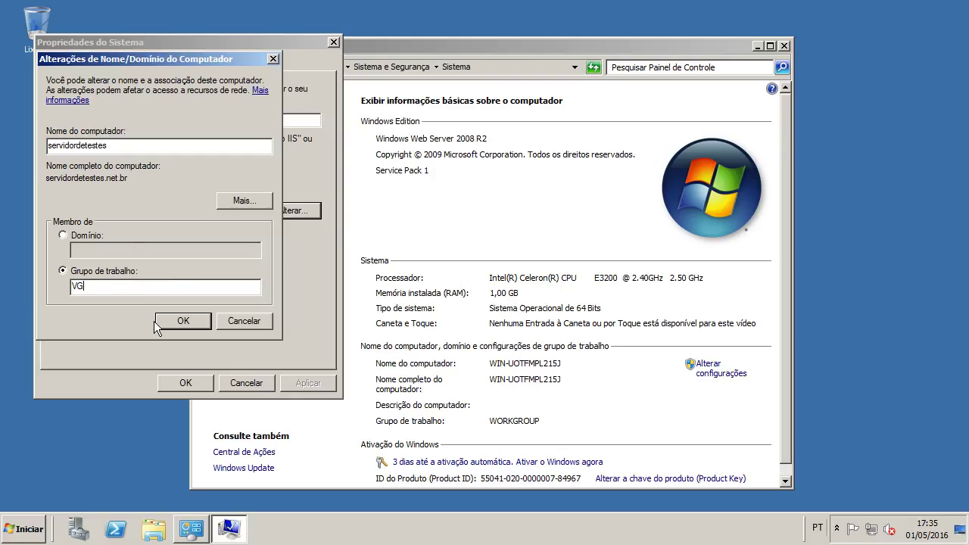
left_click(170, 321)
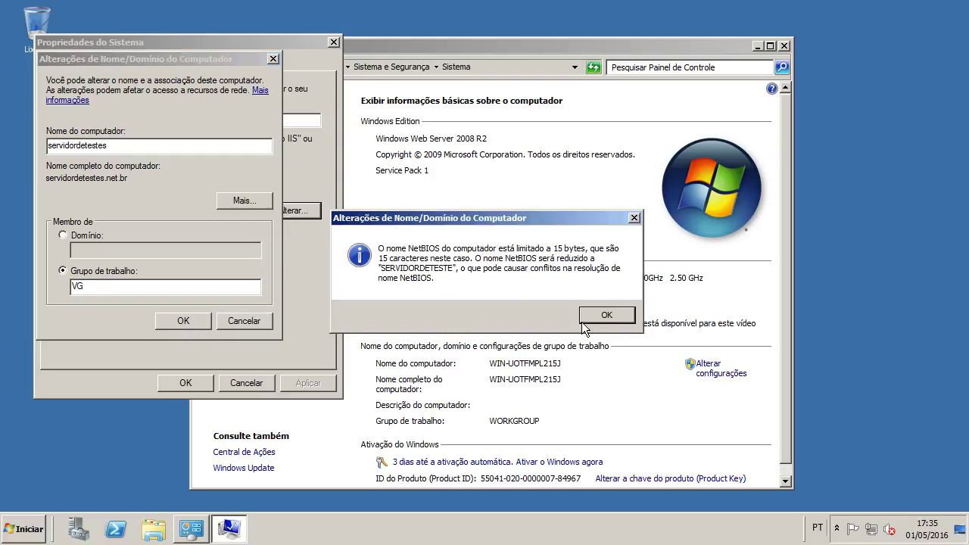
left_click(606, 314)
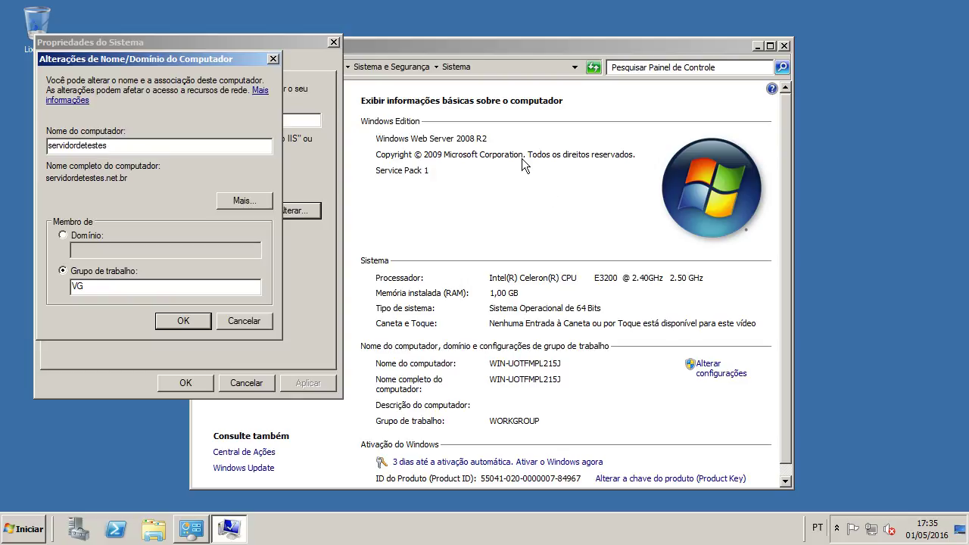
Close the System and System Properties windows and restart the computer immediately to apply the new name and workgroup
left_click(677, 43)
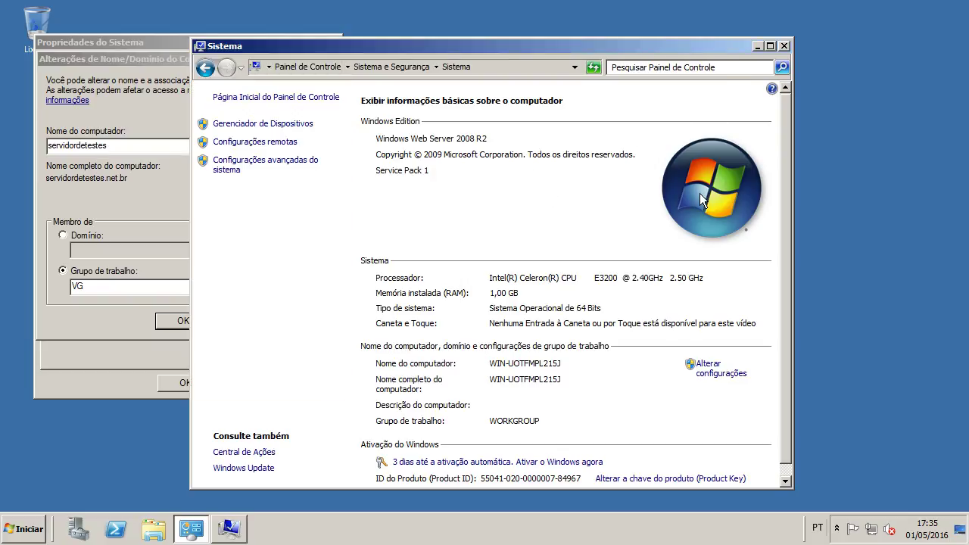
scroll(699, 193, "down", 1)
left_click(784, 45)
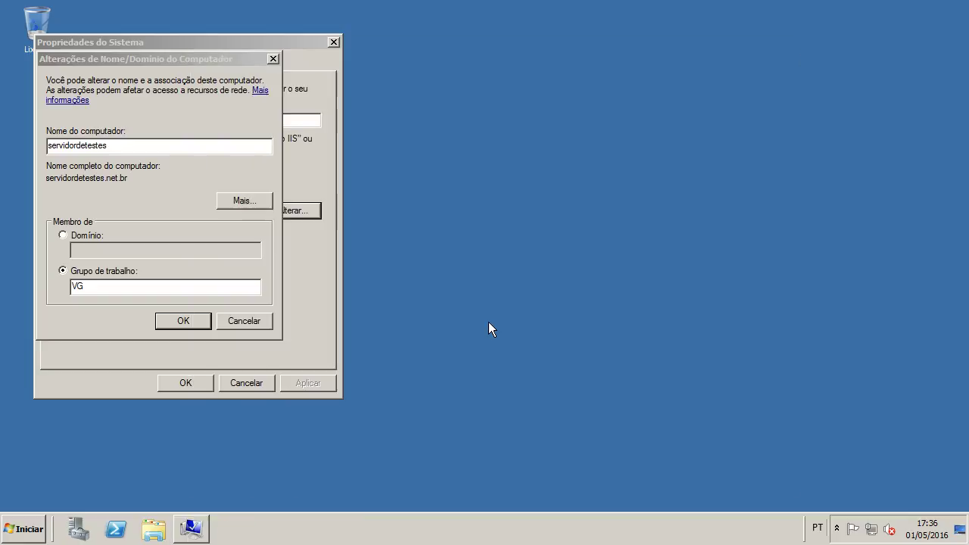
left_click(575, 312)
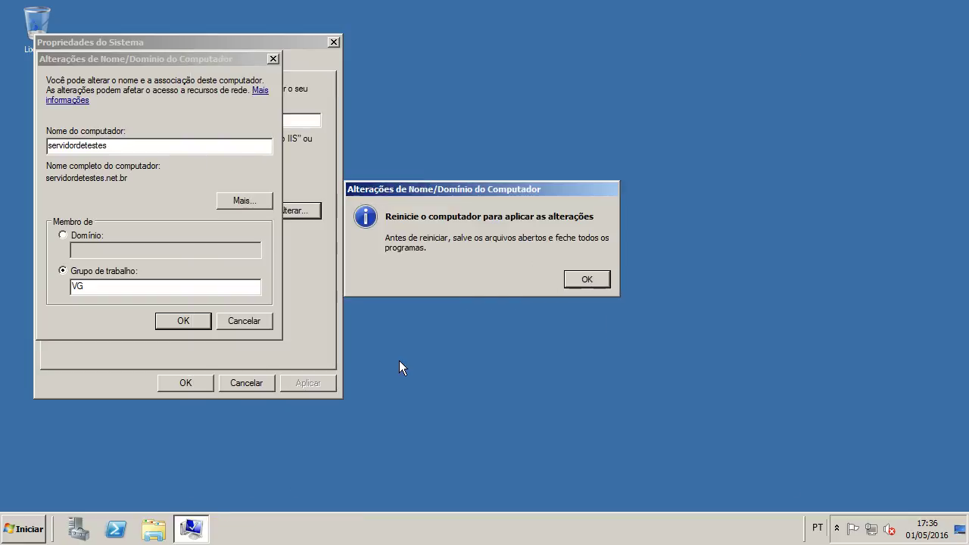
left_click(577, 290)
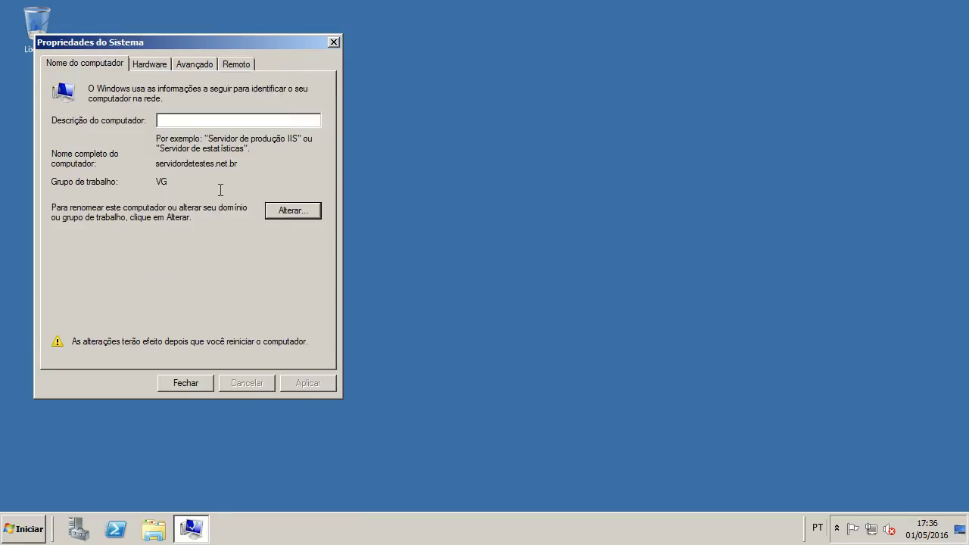
left_click(177, 386)
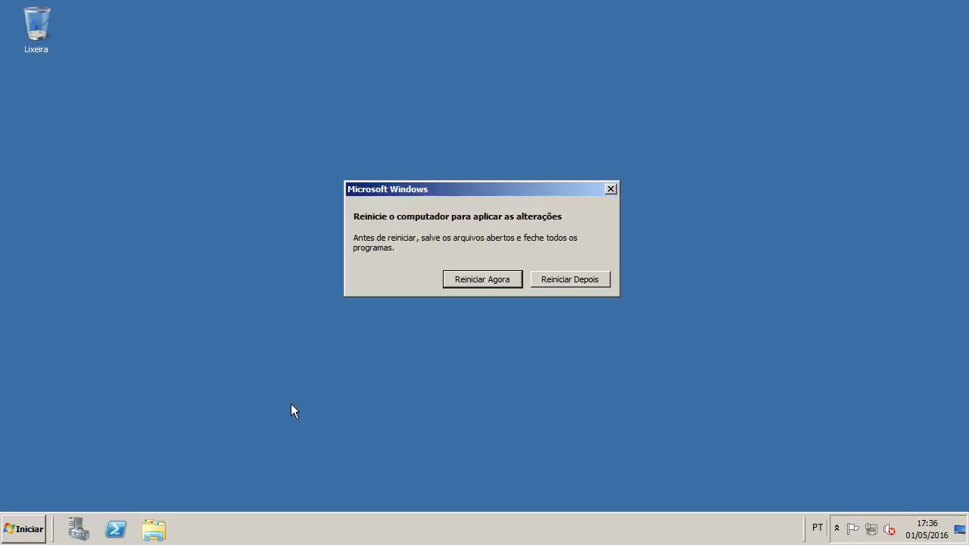
left_click(460, 287)
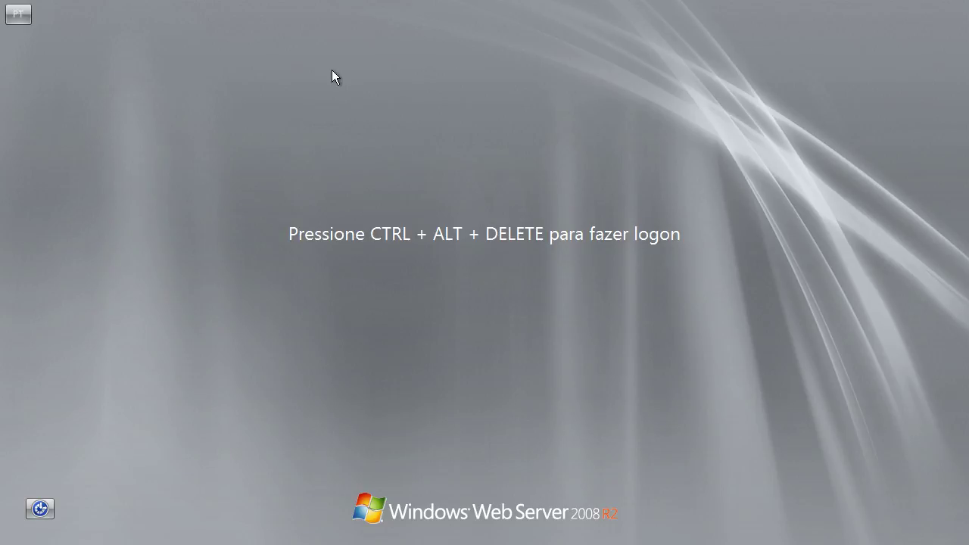
Log on to the server with the account password and review the initial configuration tasks, including computer name and workgroup
mouse_move(180, 20)
left_click(327, 38)
type("********")
key("Return")
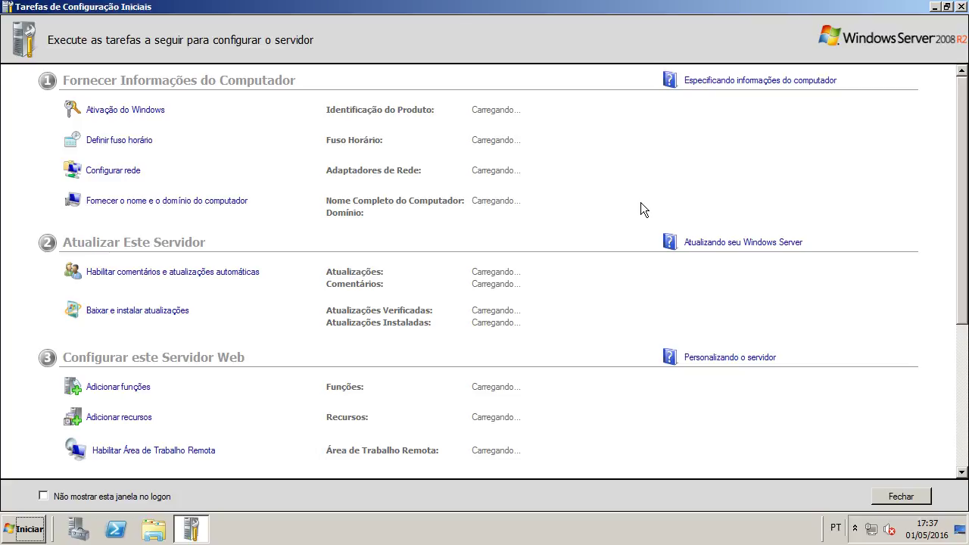
scroll(621, 210, "down", 5)
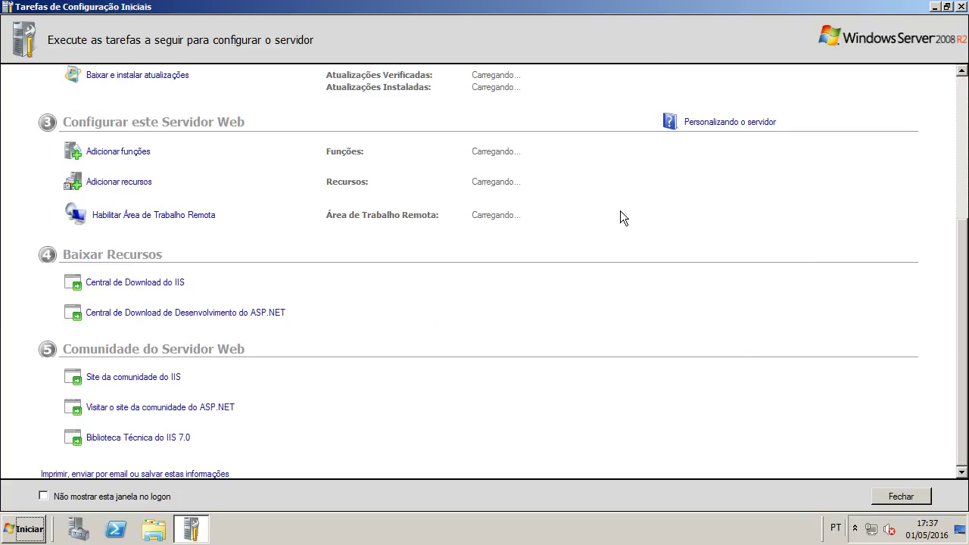
scroll(633, 224, "up", 5)
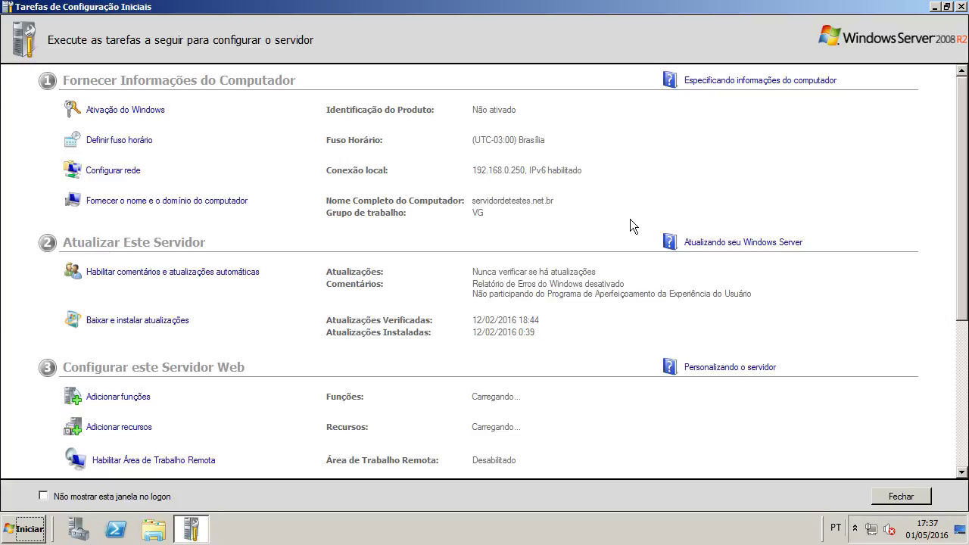
Minimize the initial configuration tasks window and open the DNS manager from the administrative tools
left_click(932, 7)
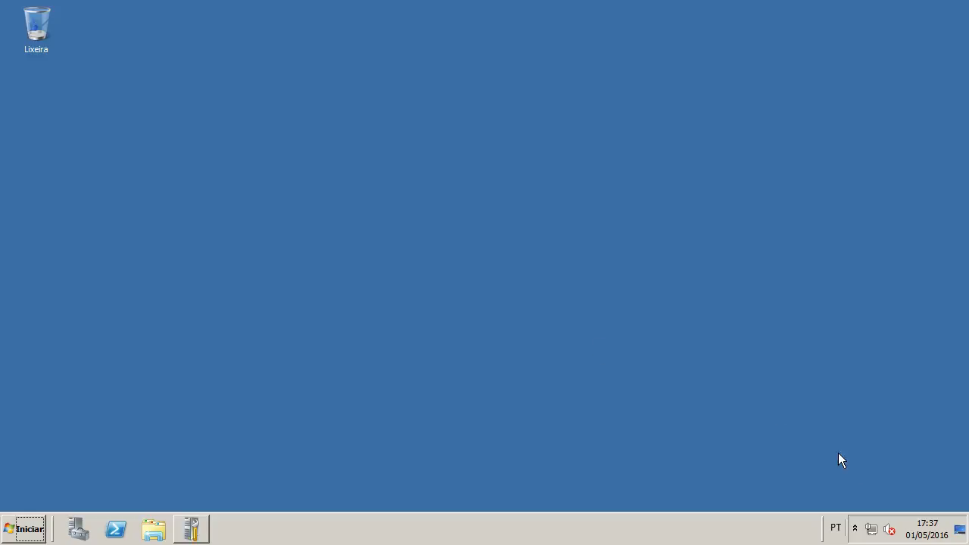
left_click(854, 528)
left_click(530, 453)
left_click(31, 528)
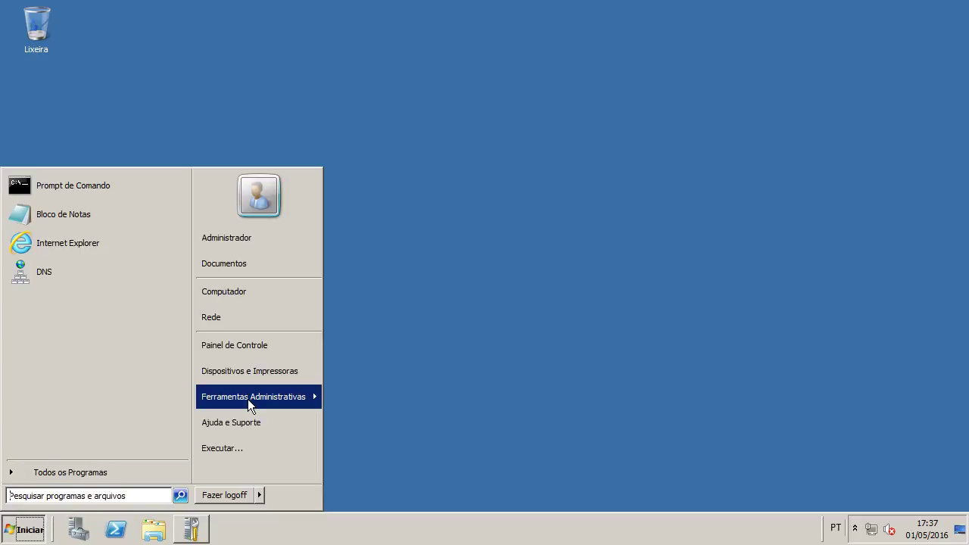
mouse_move(250, 402)
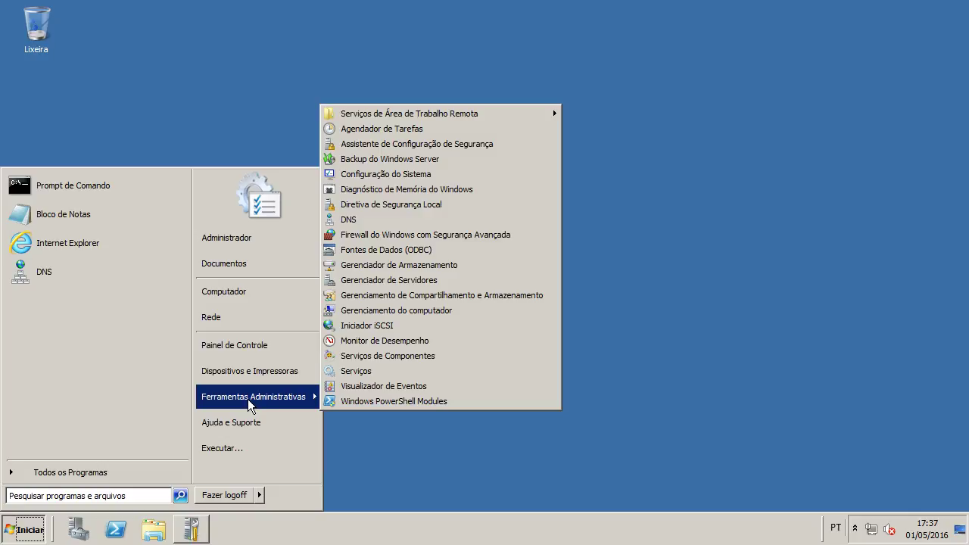
left_click(370, 221)
left_click(42, 522)
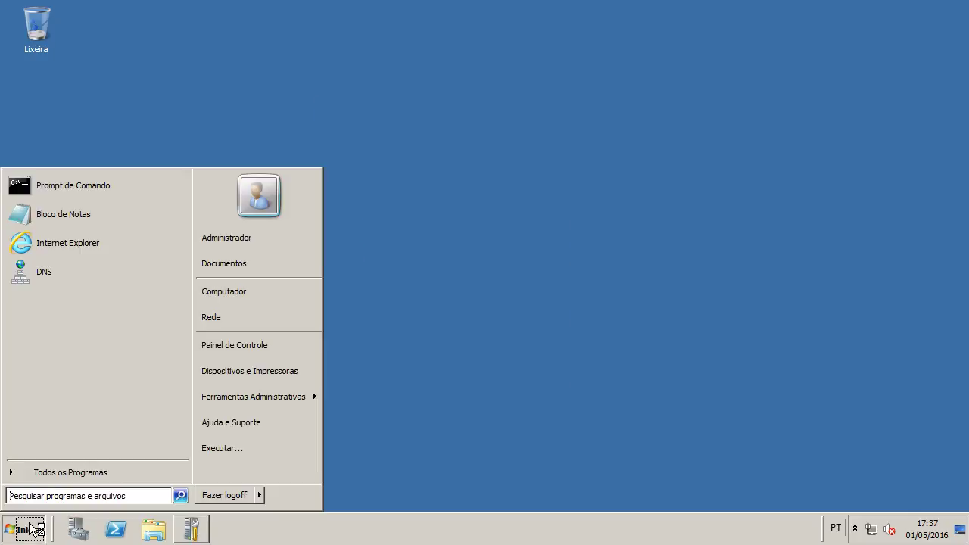
left_click(487, 391)
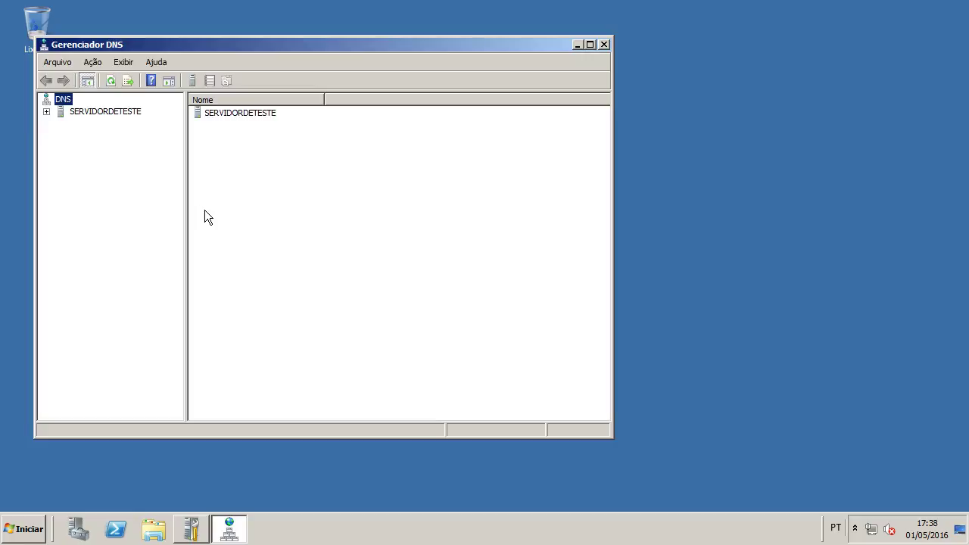
Open the global DNS event log of SERVIDORDETESTE and read the descriptions of events 708 and 2
double_click(232, 114)
double_click(232, 114)
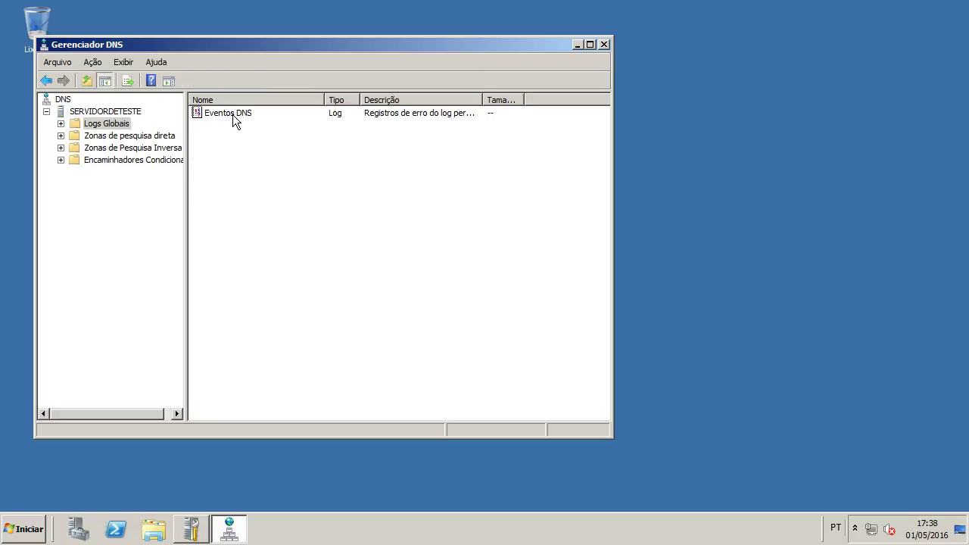
double_click(232, 115)
left_click(344, 126)
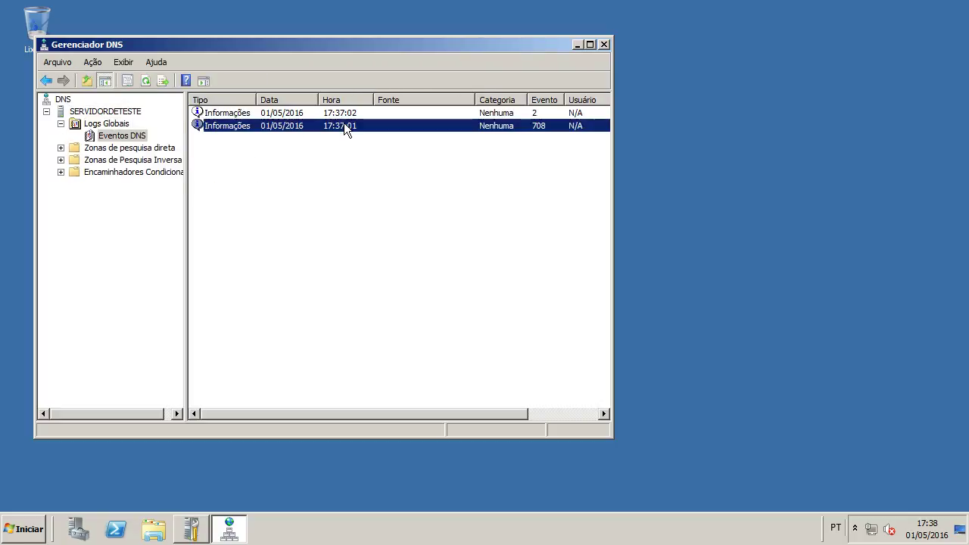
double_click(344, 125)
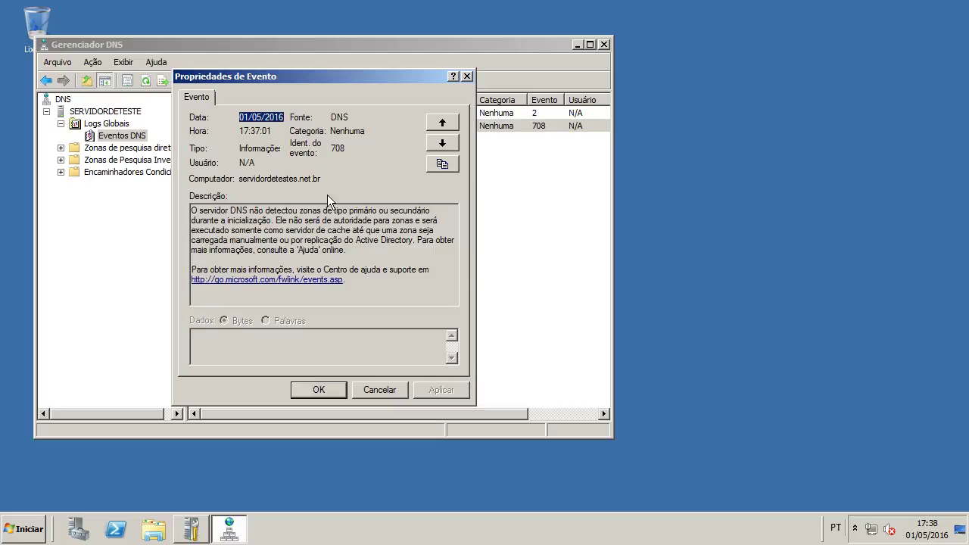
left_click_drag(200, 211, 422, 254)
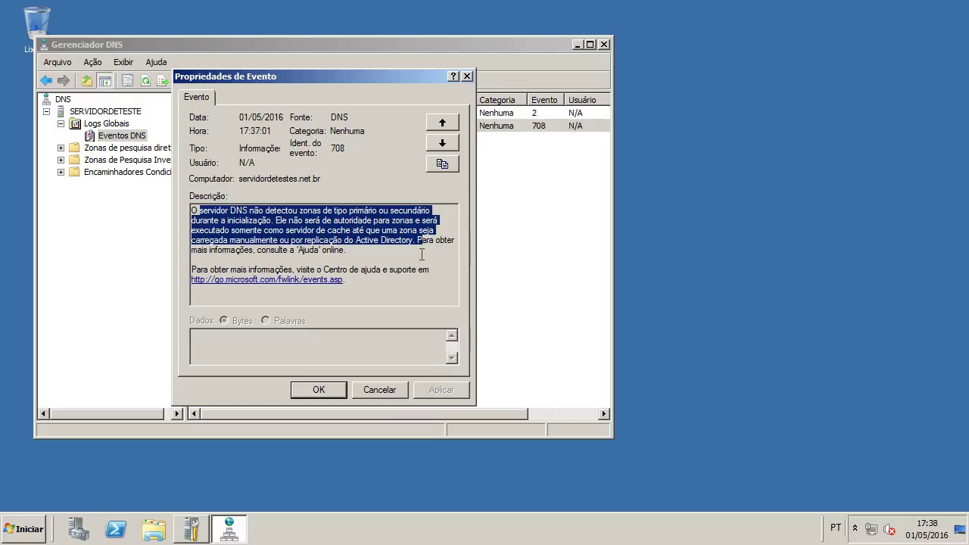
left_click(437, 243)
left_click(445, 125)
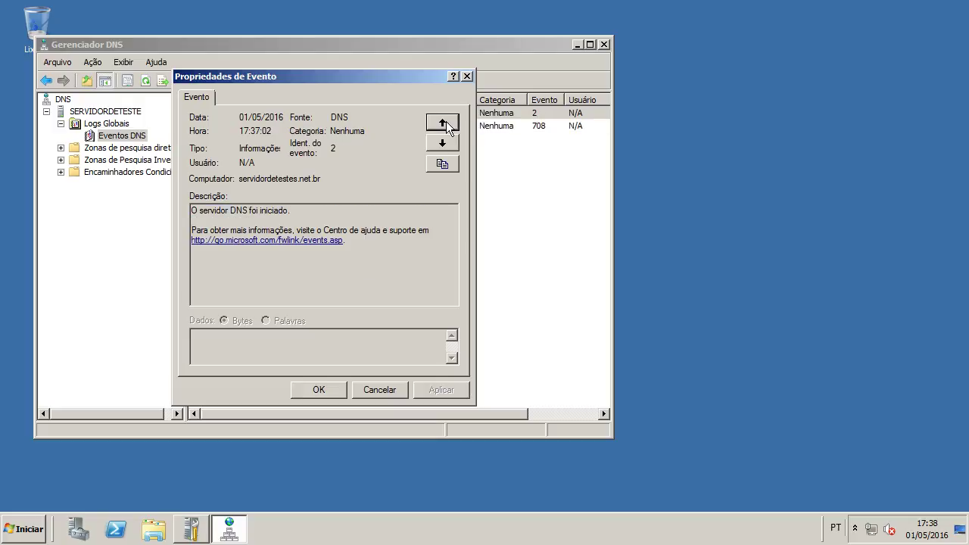
left_click(467, 78)
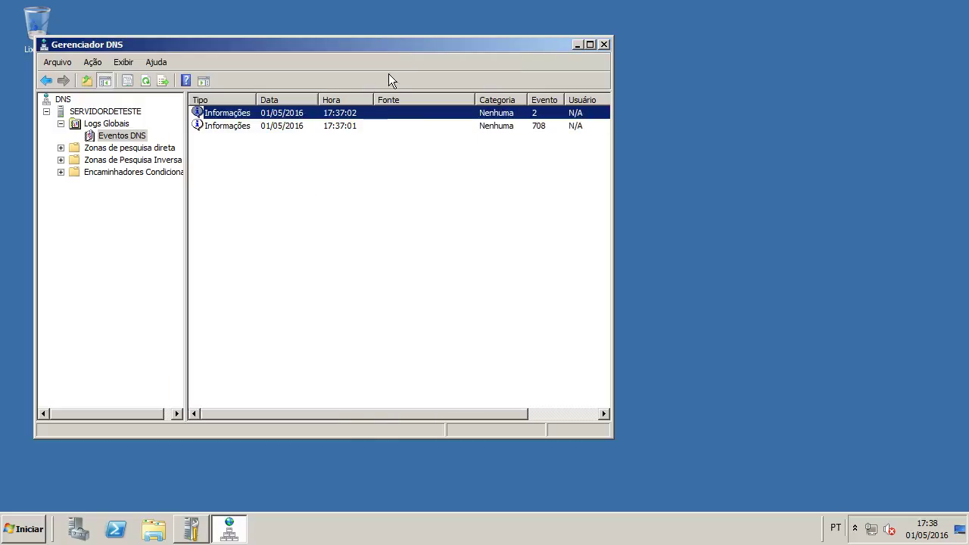
Maximize the DNS manager window and widen the console tree so the full zone folder names fit
double_click(395, 46)
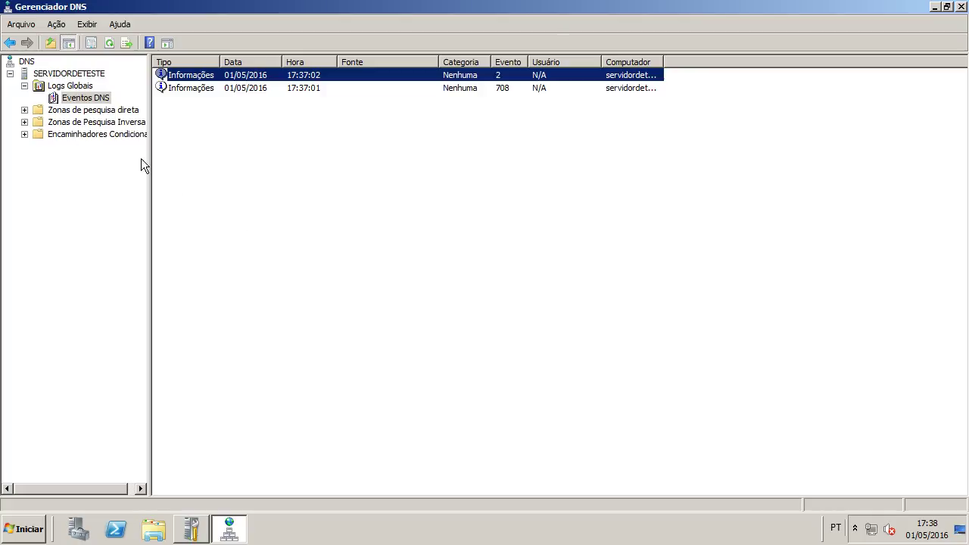
left_click_drag(149, 168, 204, 162)
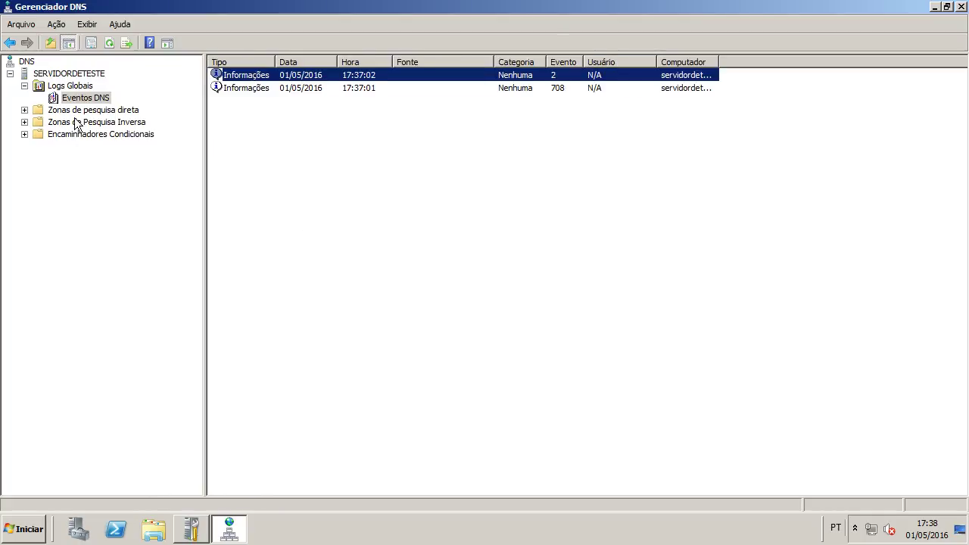
left_click(24, 109)
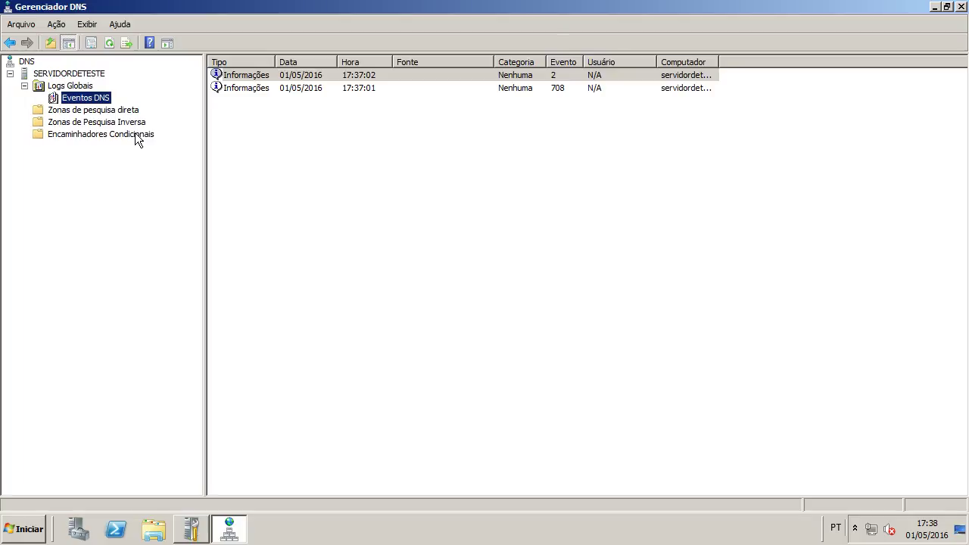
Start a new primary zone under the reverse lookup zones with the network ID 192.168.0
left_click(126, 125)
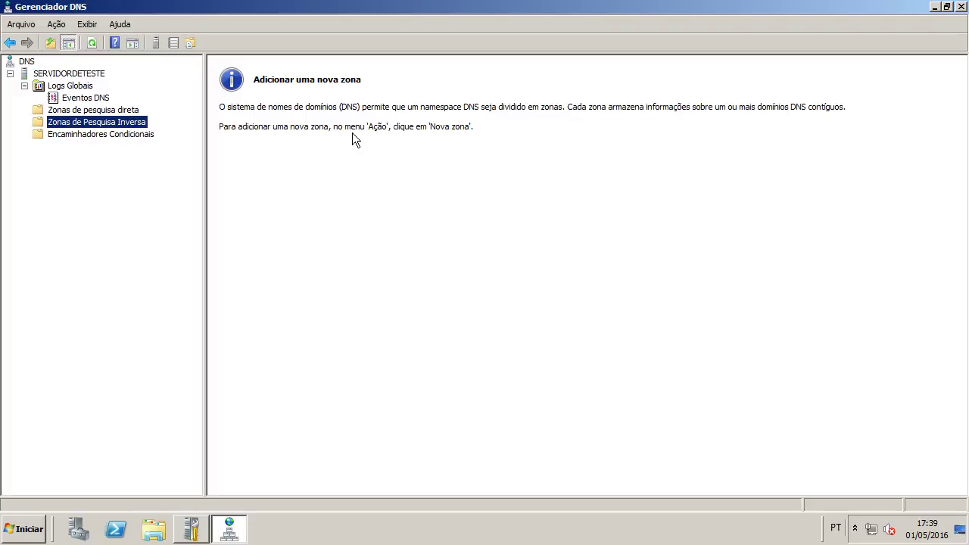
left_click(59, 24)
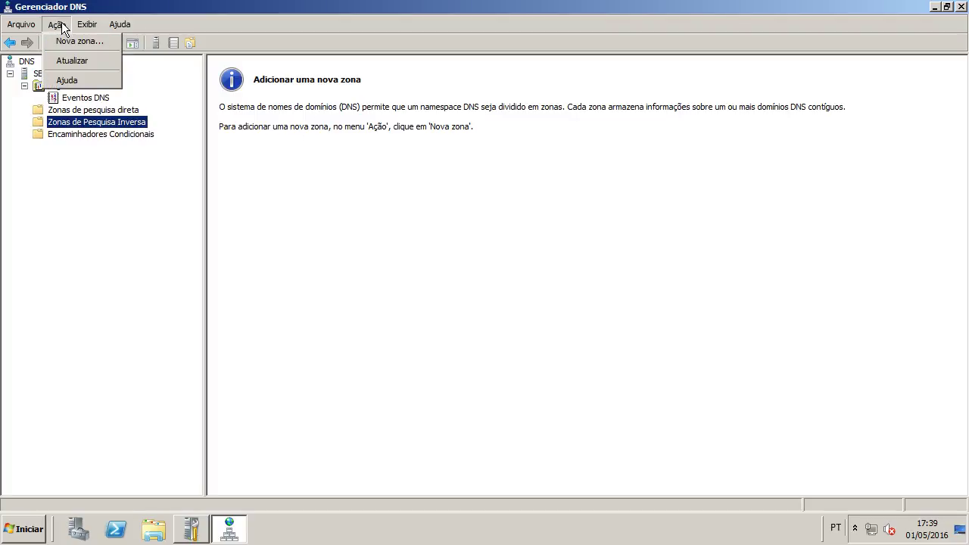
left_click(62, 42)
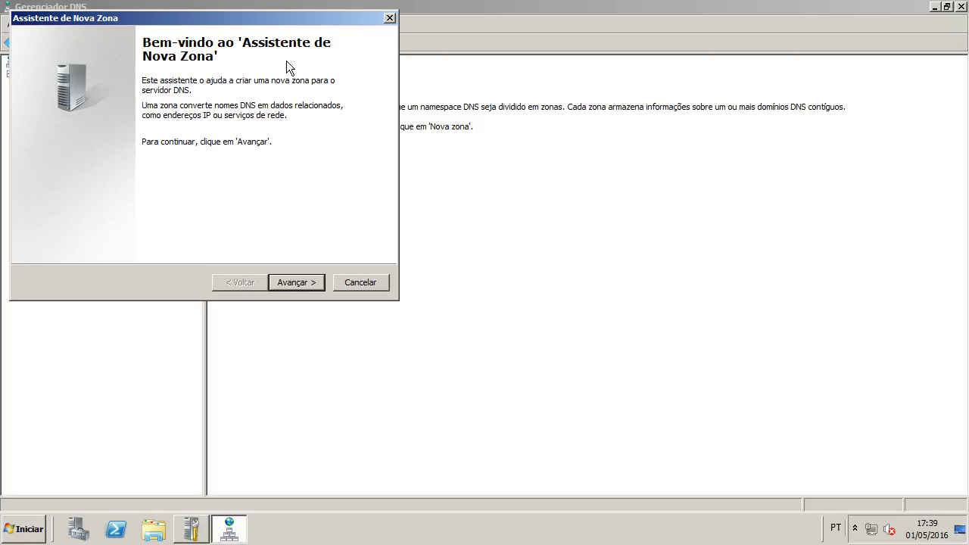
left_click(288, 282)
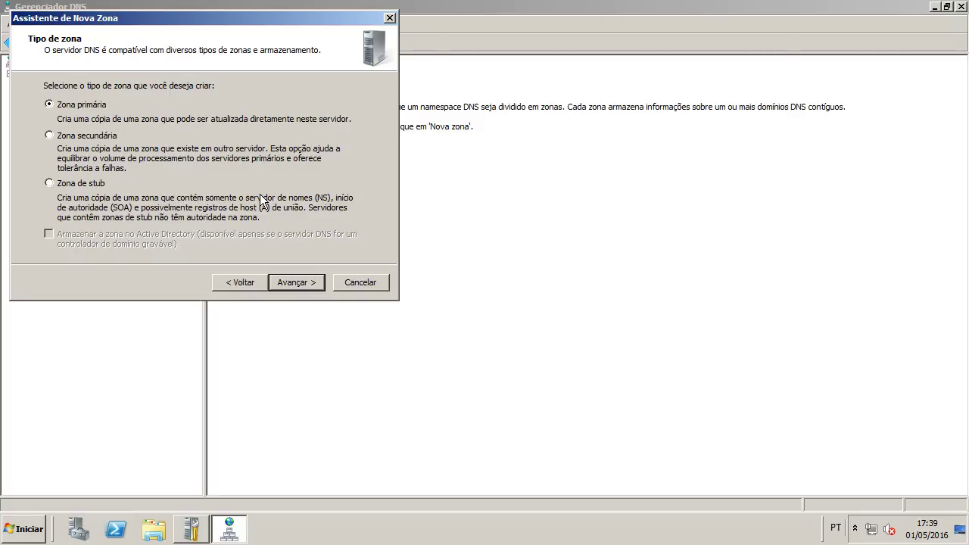
left_click(280, 281)
left_click(286, 285)
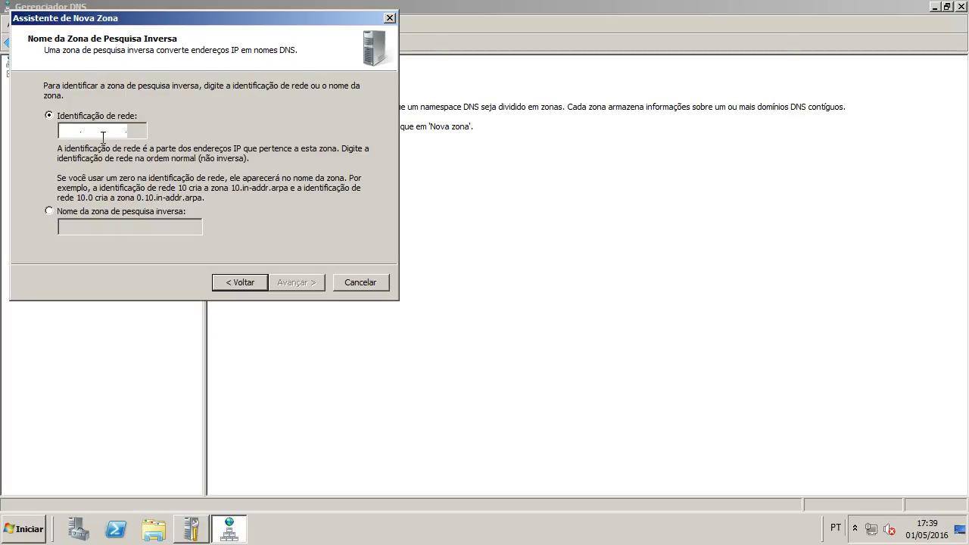
type("192.168.0")
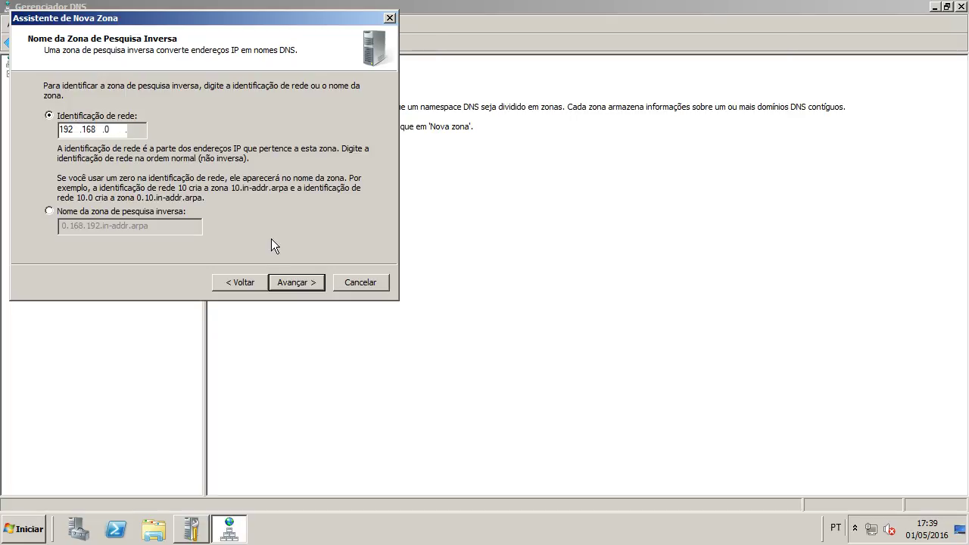
Create the reverse zone with the new zone file 0.168.192.in-addr.arpa.dns and dynamic updates not allowed
left_click(291, 286)
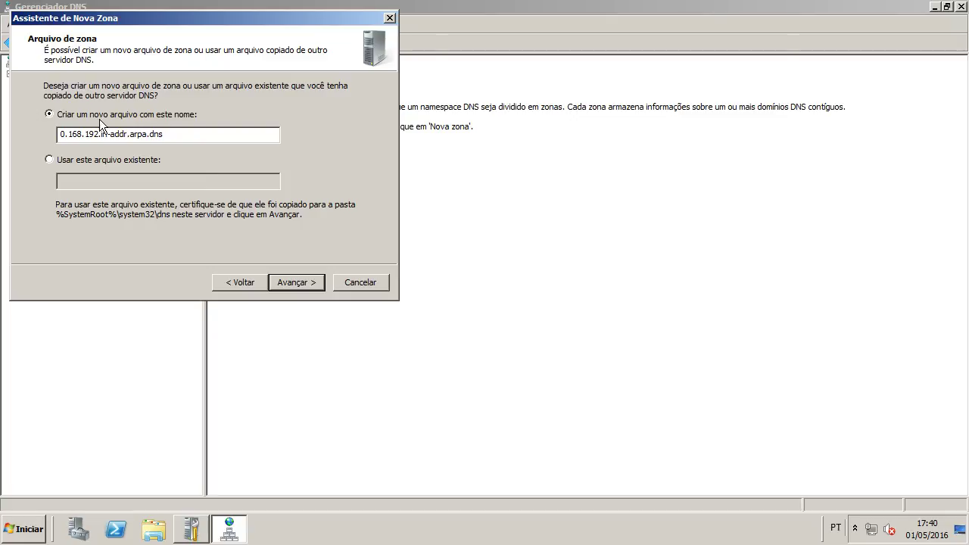
left_click(290, 281)
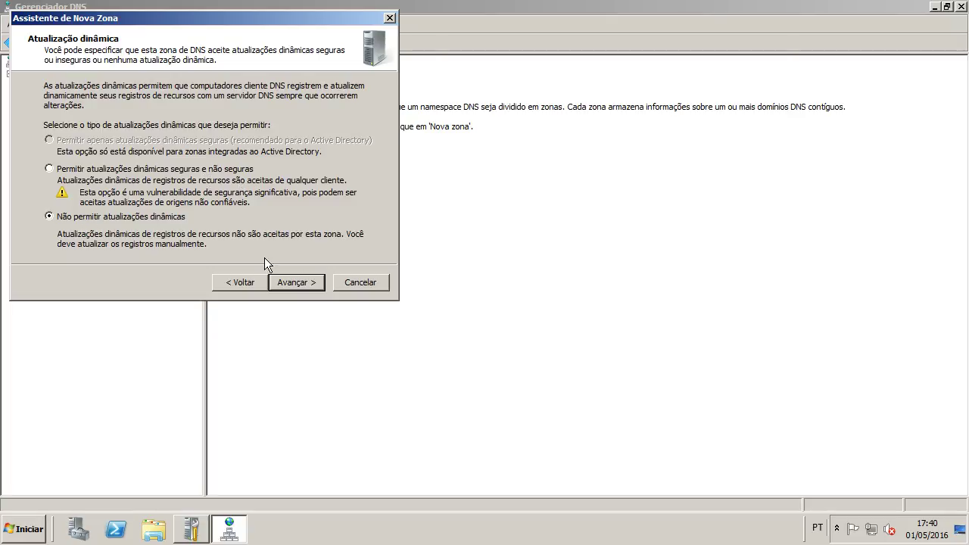
left_click(298, 282)
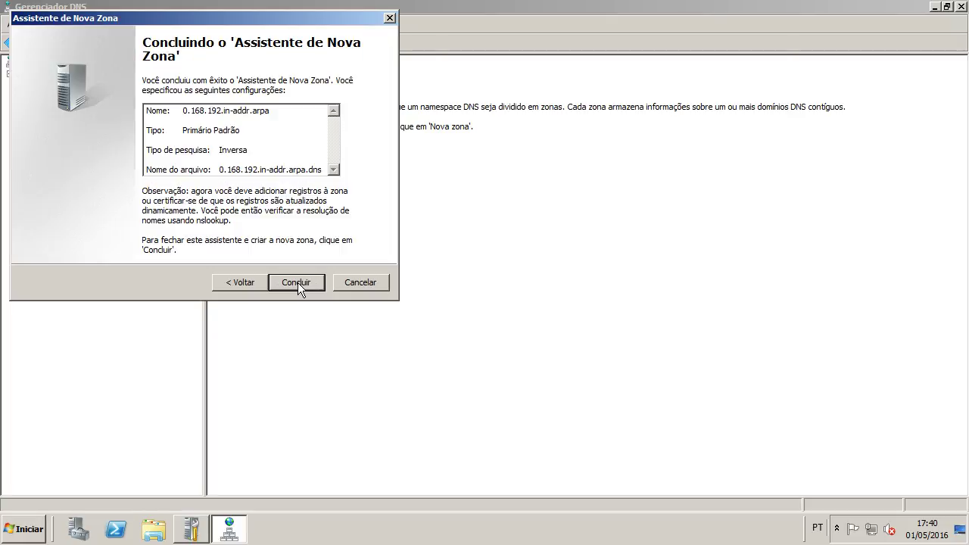
left_click(298, 282)
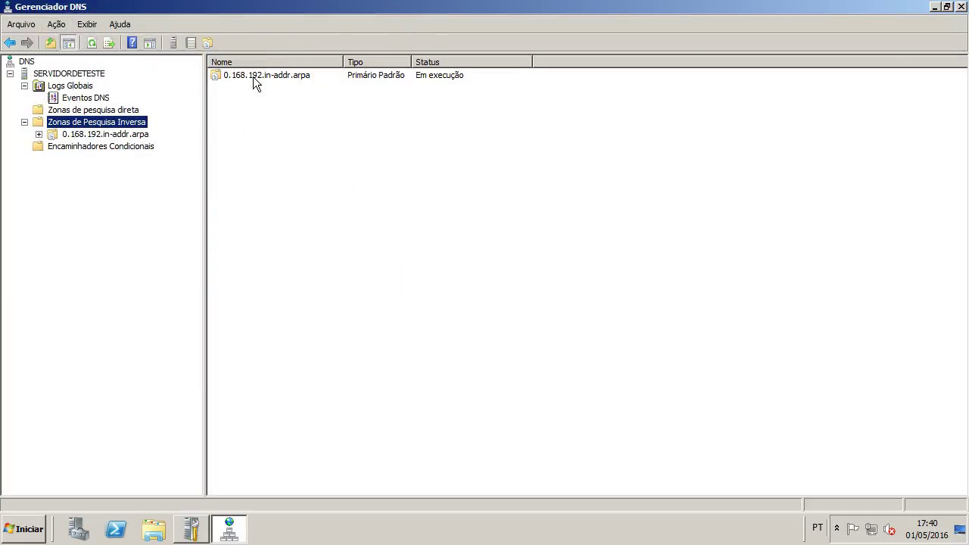
Examine the records in the 0.168.192.in-addr.arpa zone and compare the forward and reverse lookup zone folders
left_click(280, 76)
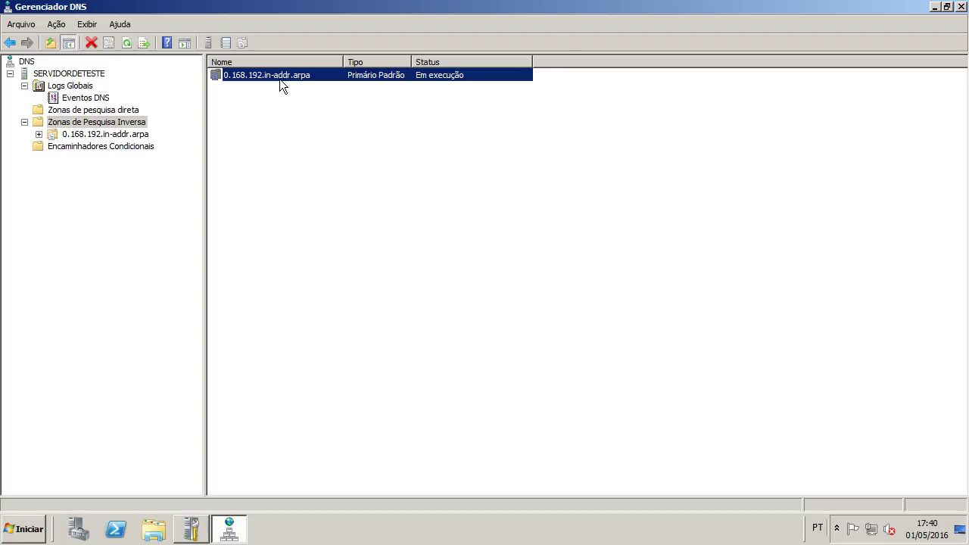
double_click(280, 78)
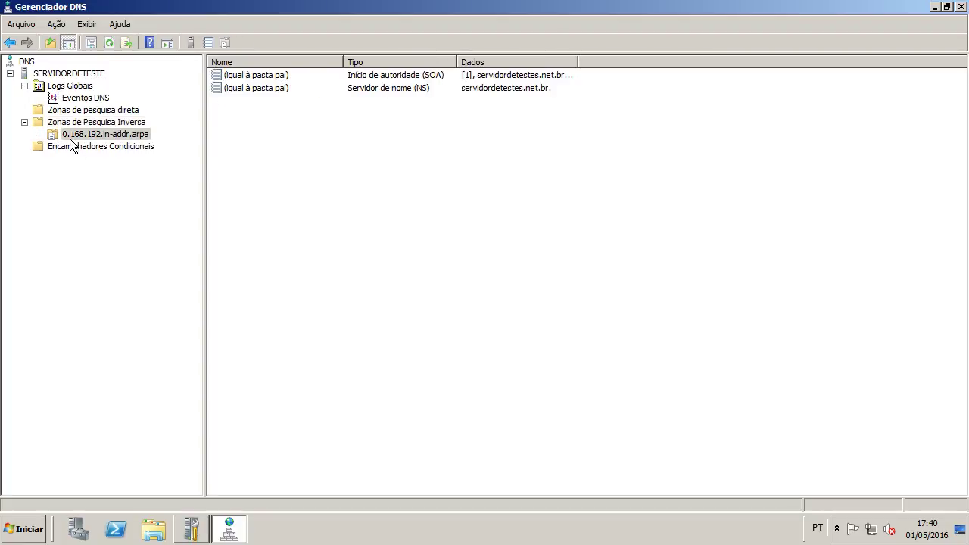
left_click(72, 137)
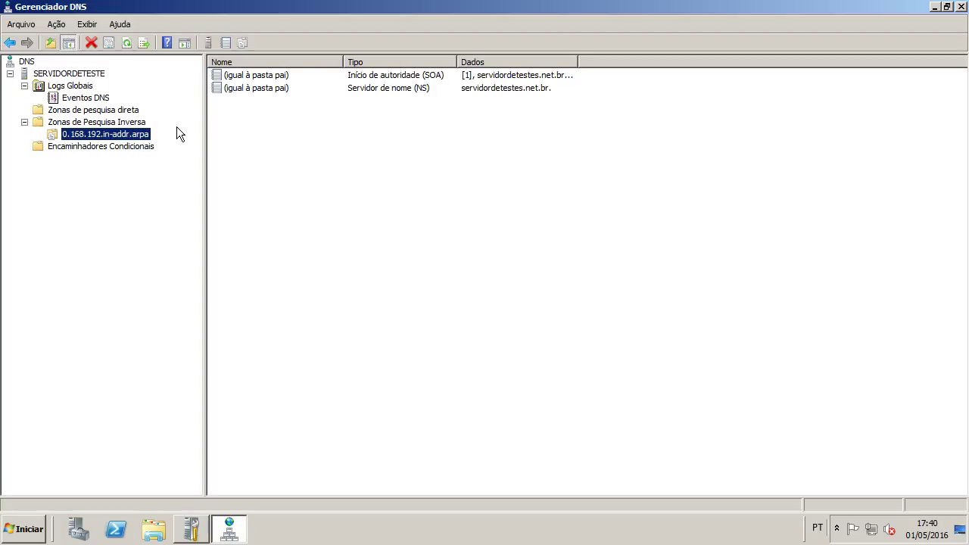
left_click(94, 112)
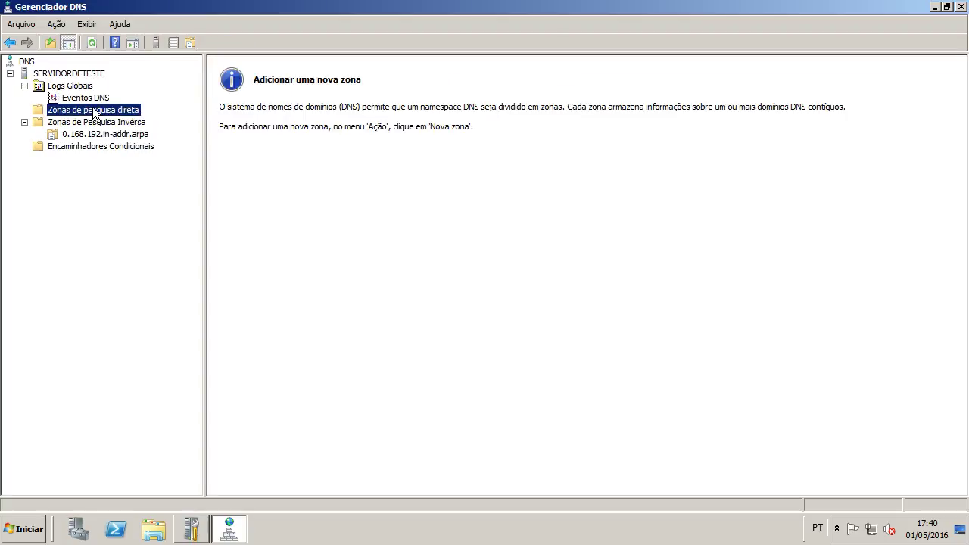
left_click(98, 122)
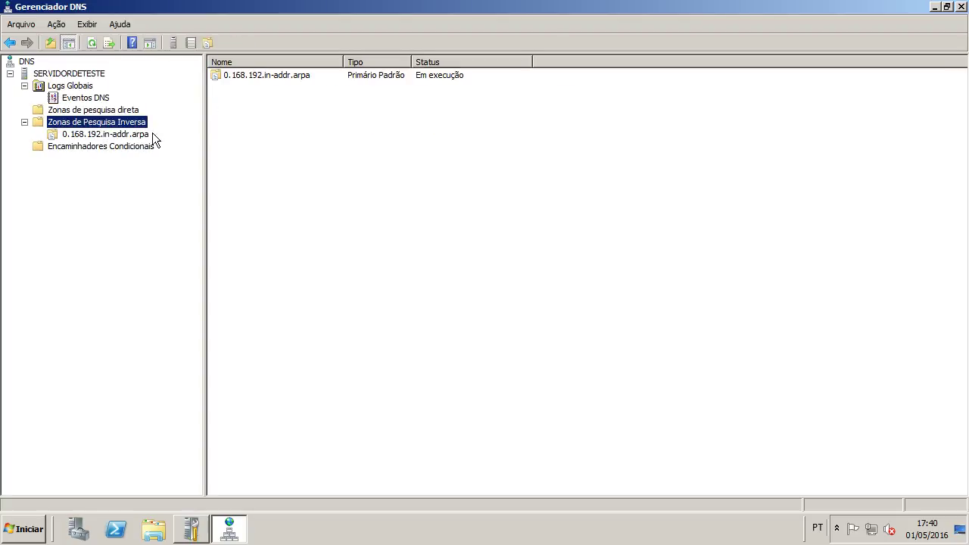
Start a new primary zone under the forward lookup zones and advance to its zone name
left_click(115, 112)
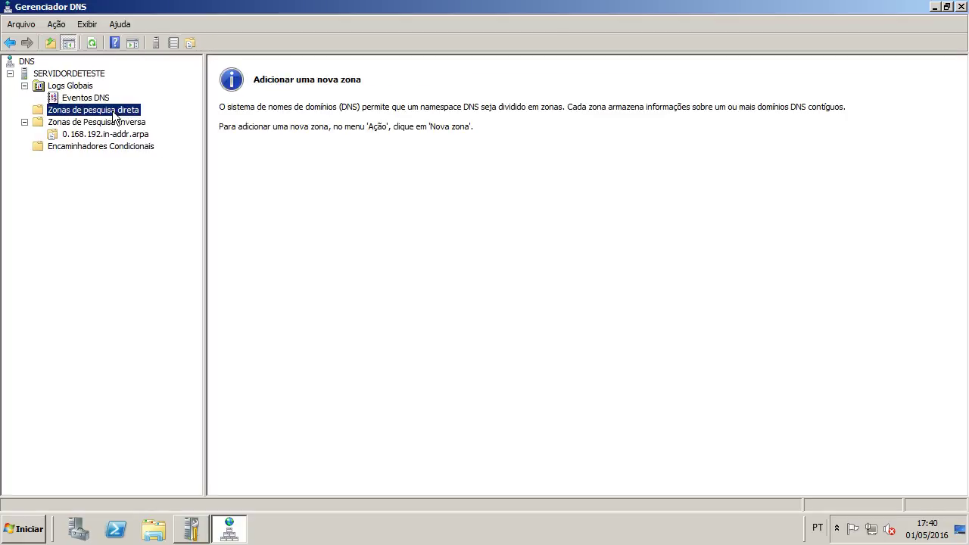
left_click(60, 25)
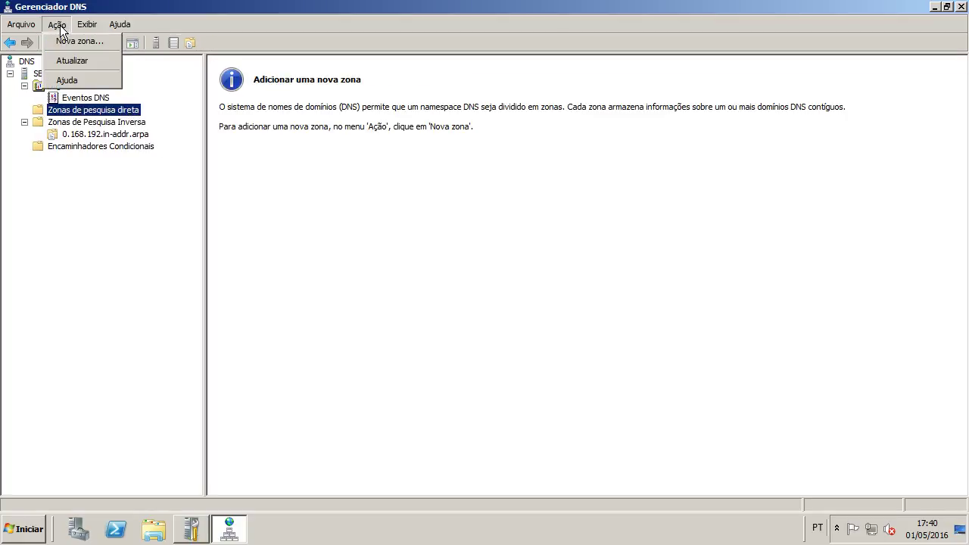
left_click(66, 38)
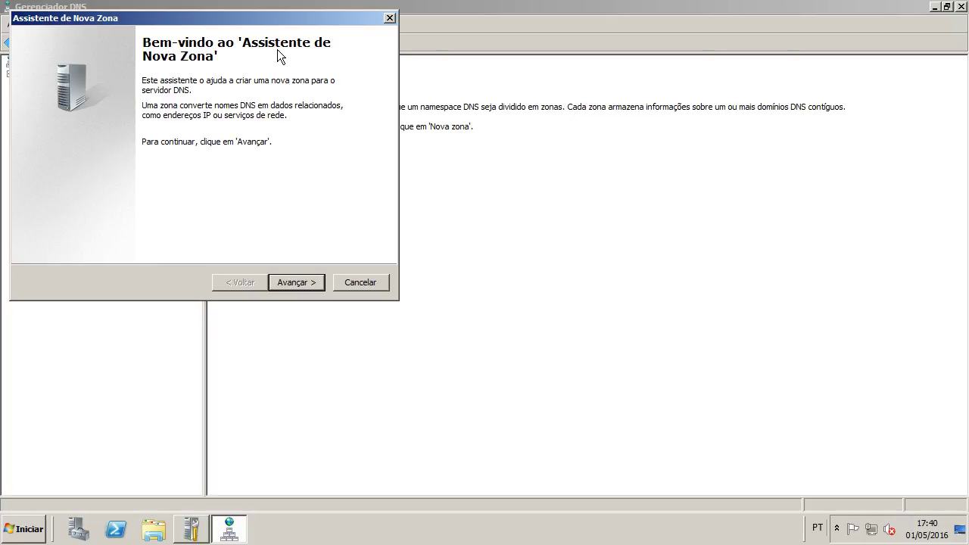
left_click(293, 284)
left_click(292, 283)
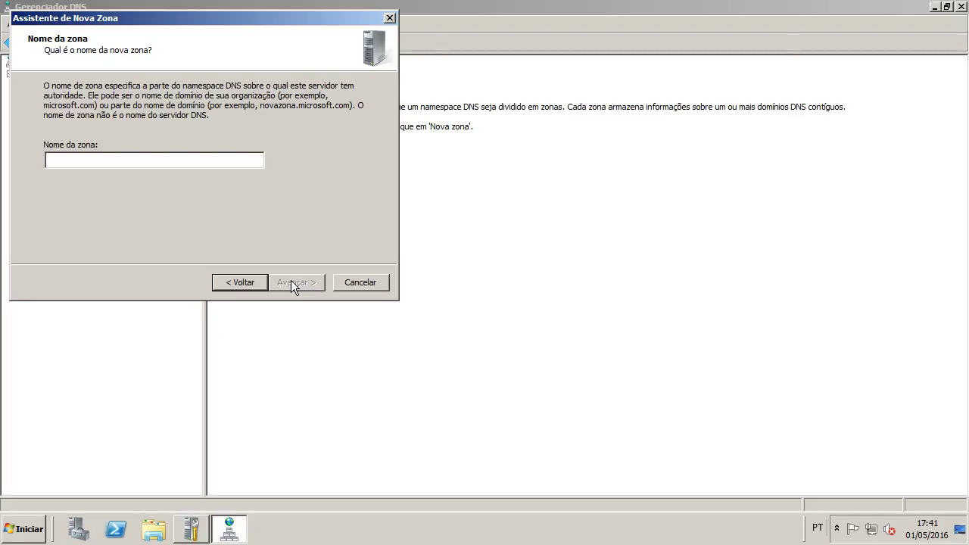
Check the server's full computer name in the initial configuration tasks, then return to the new zone wizard
left_click(153, 530)
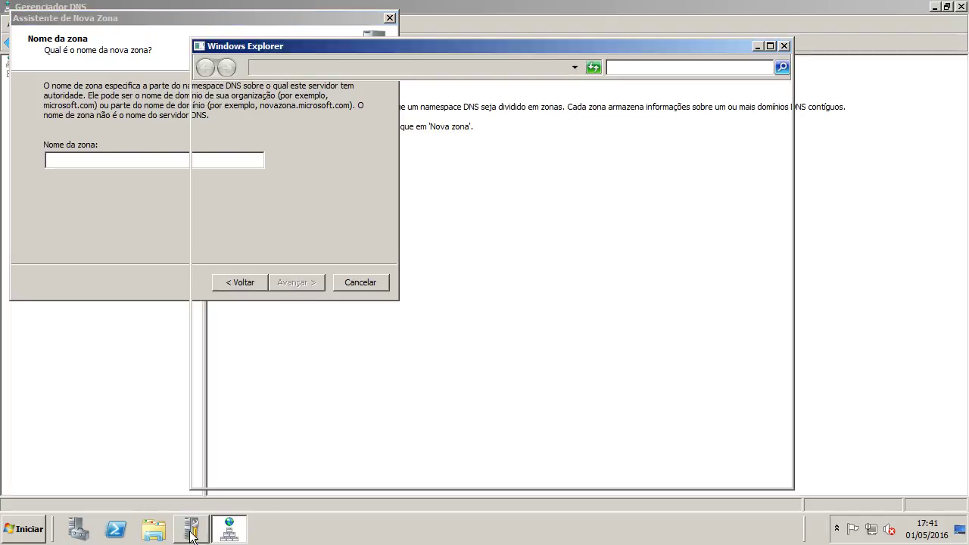
left_click(191, 531)
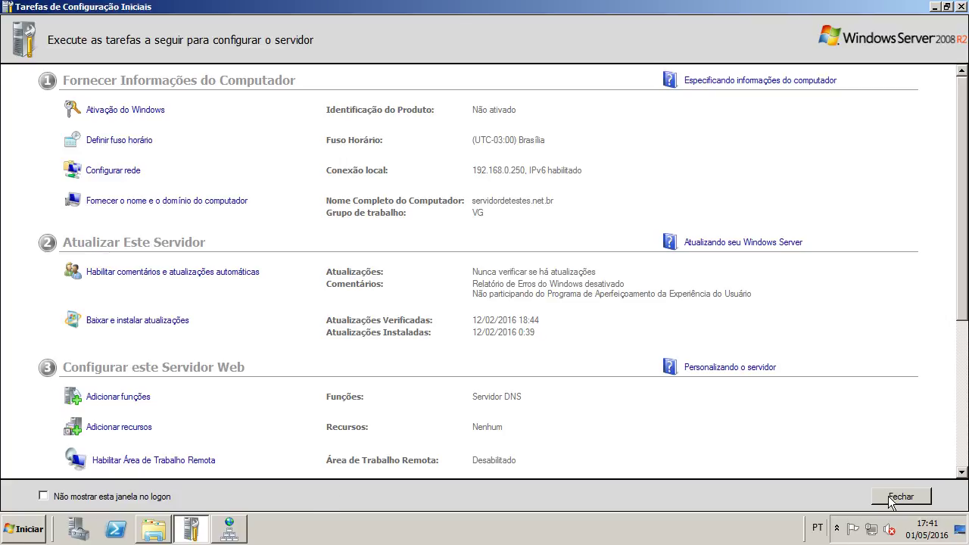
left_click(191, 528)
left_click(155, 528)
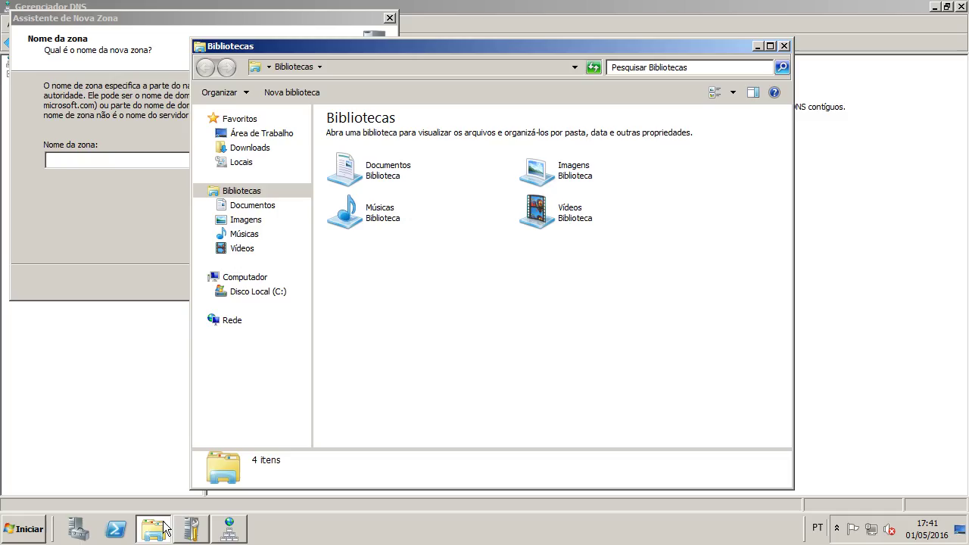
left_click(161, 529)
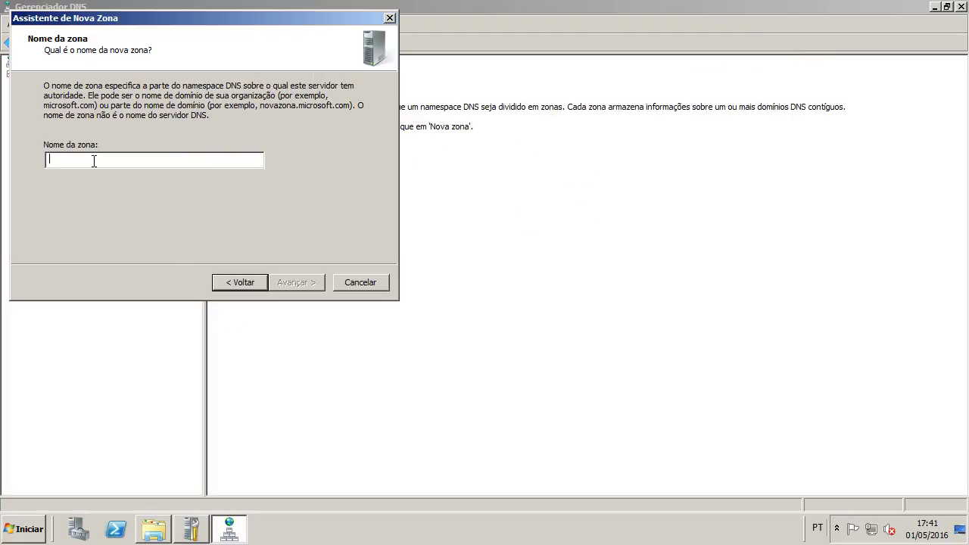
Create the forward zone servidordetestes.net.br with the new zone file servidordetestes.net.br.dns and dynamic updates not allowed
type("servidor")
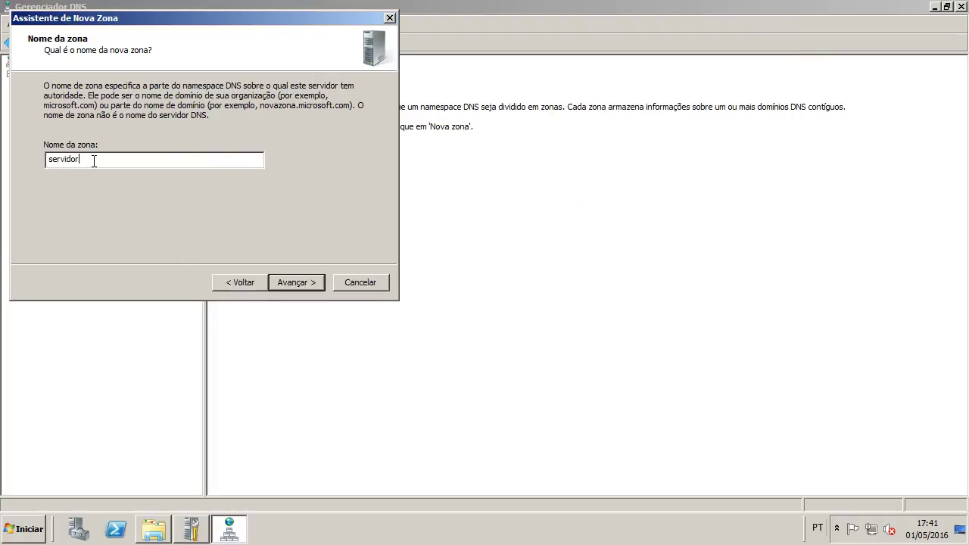
type("detestes.net.br")
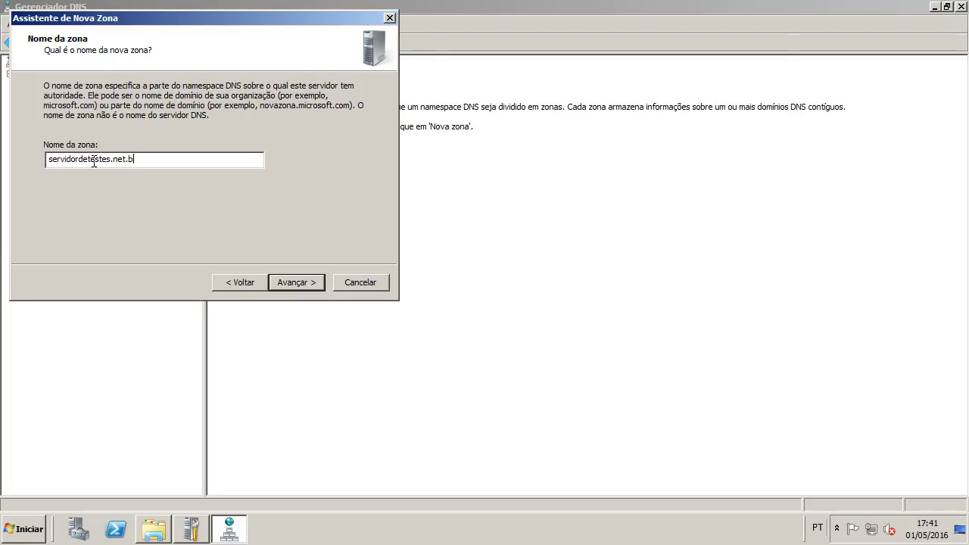
left_click(290, 281)
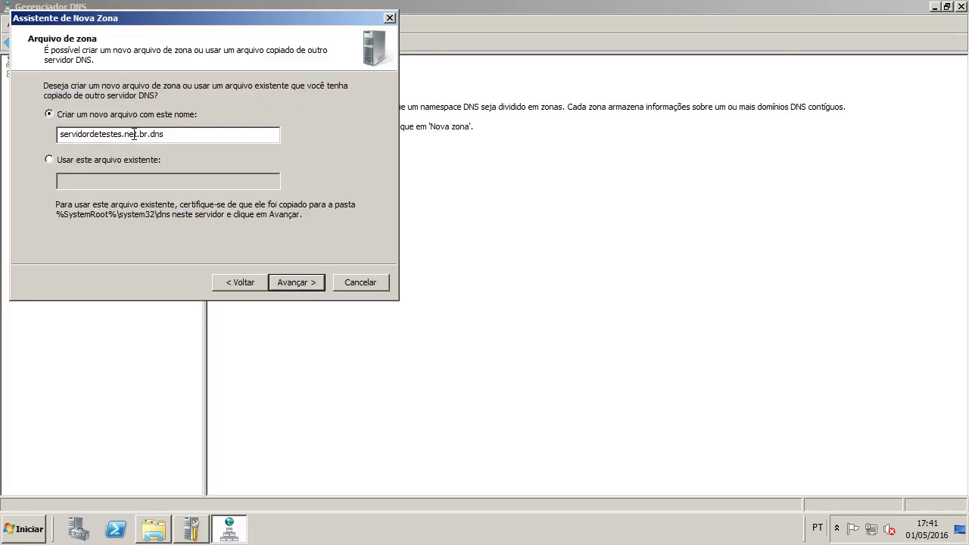
left_click(281, 285)
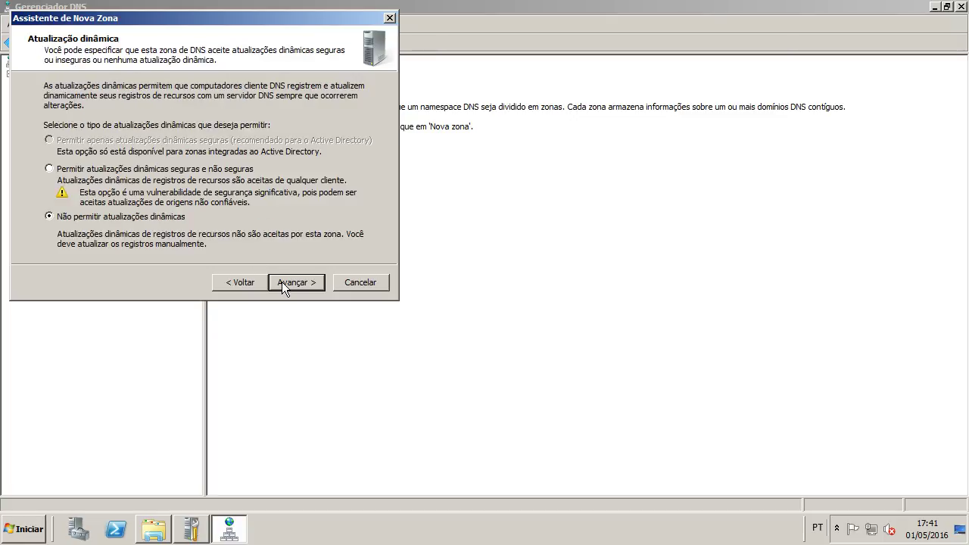
left_click(282, 286)
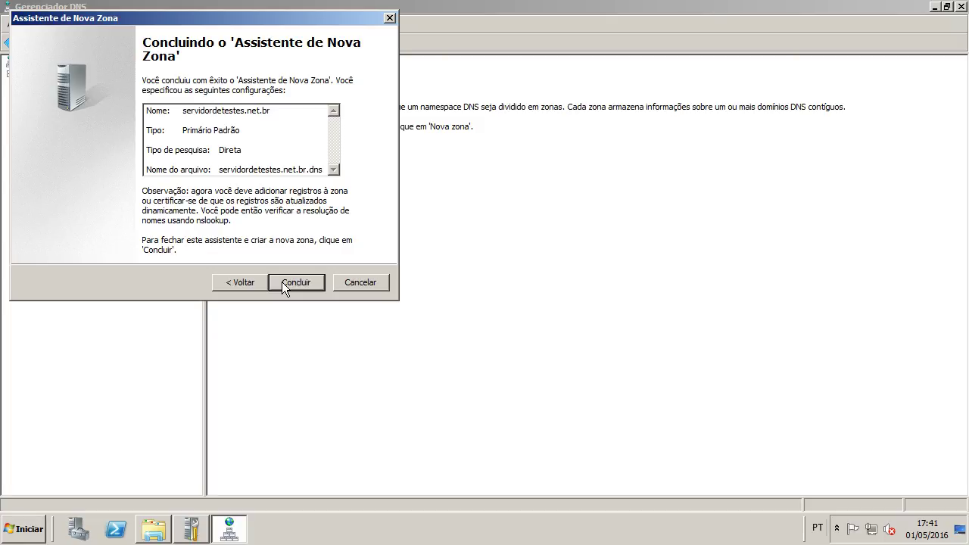
left_click(281, 285)
Examine the records in the servidordetestes.net.br zone and compare them with those in the 0.168.192.in-addr.arpa zone
left_click(265, 78)
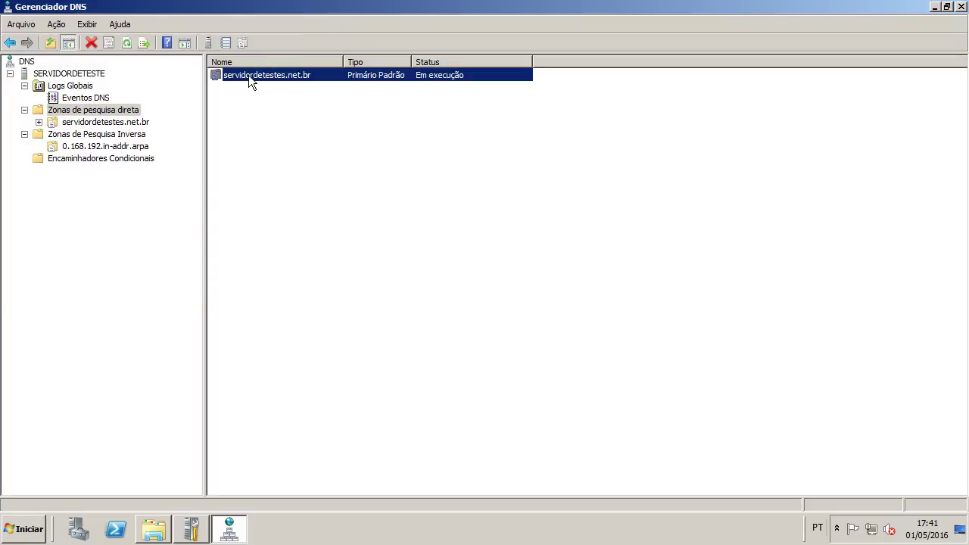
double_click(300, 76)
left_click(408, 101)
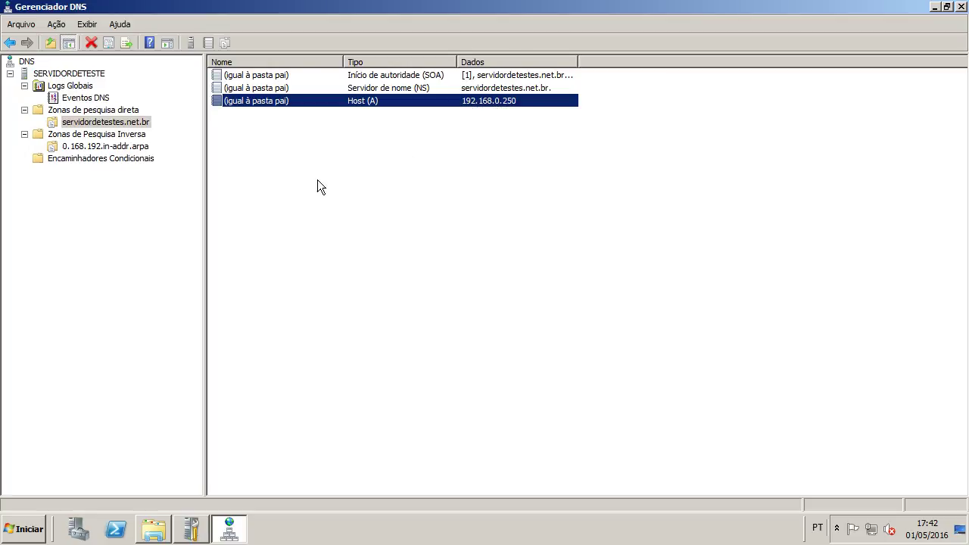
left_click(93, 147)
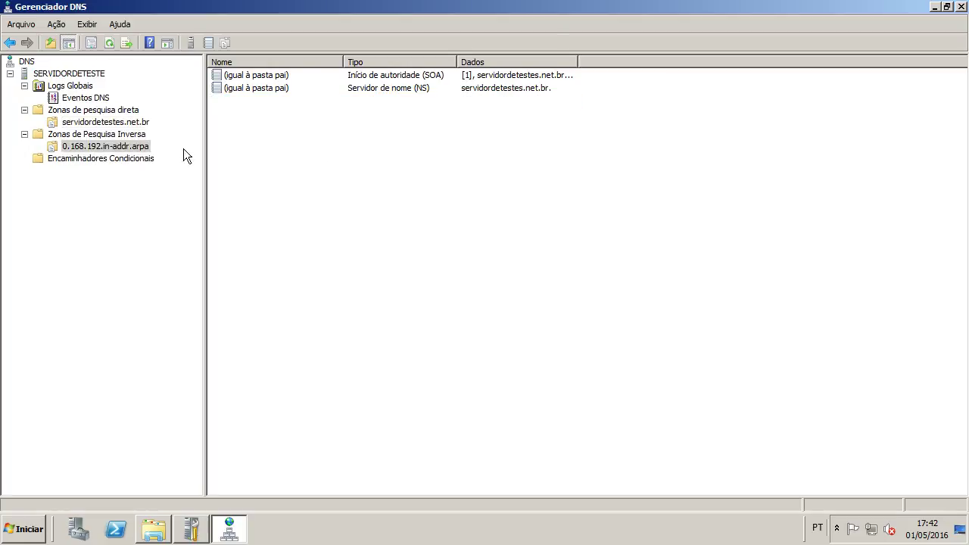
left_click(130, 122)
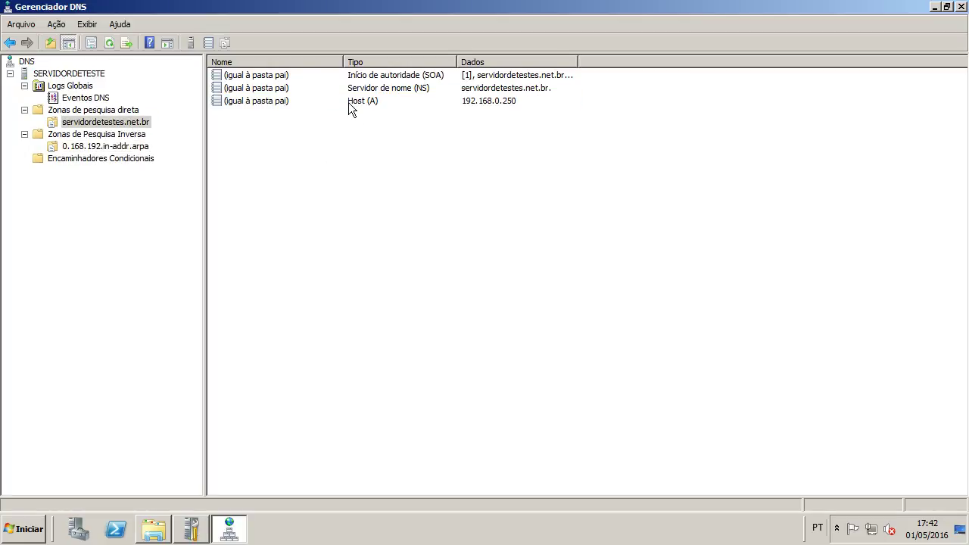
Enable updating the associated pointer (PTR) record for the parent-folder Host (A) record in servidordetestes.net.br
left_click(348, 102)
double_click(350, 99)
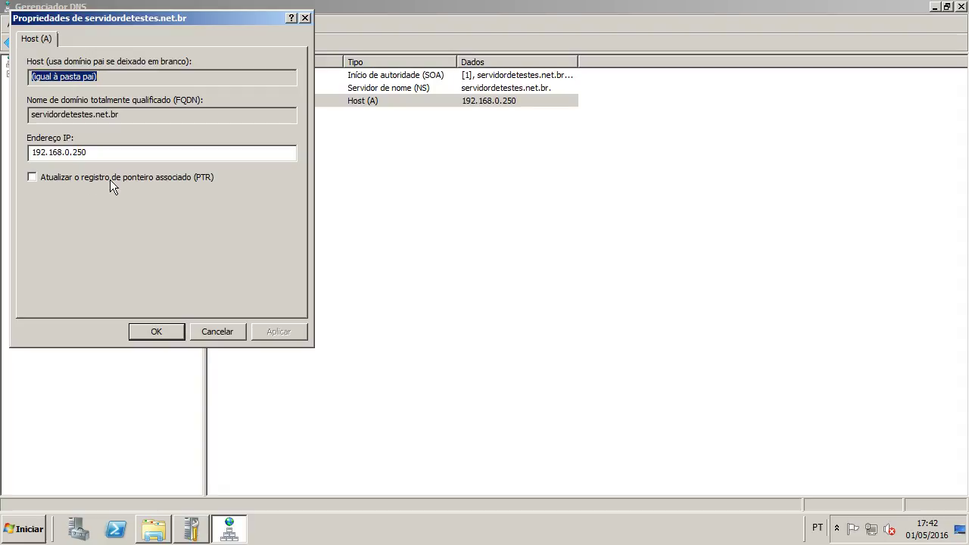
left_click(133, 183)
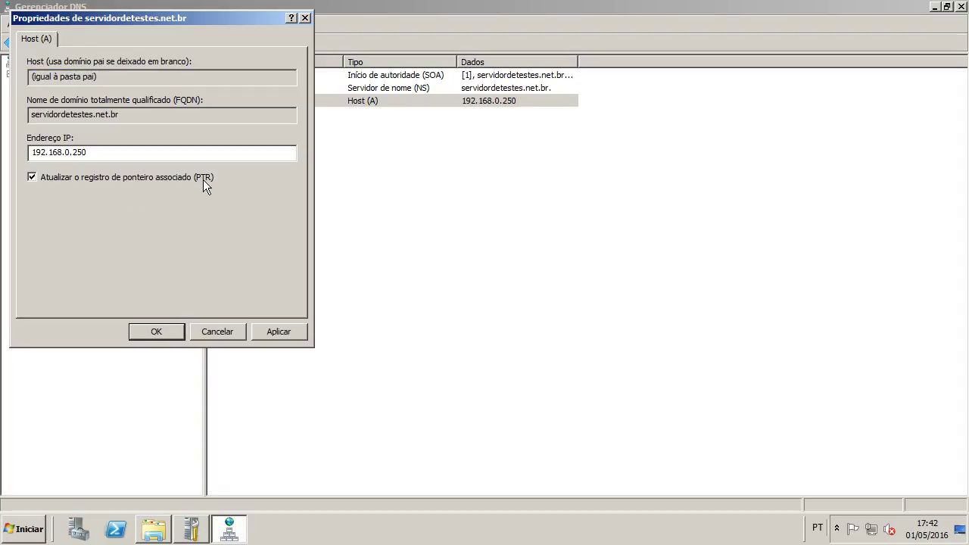
left_click(274, 333)
left_click(162, 332)
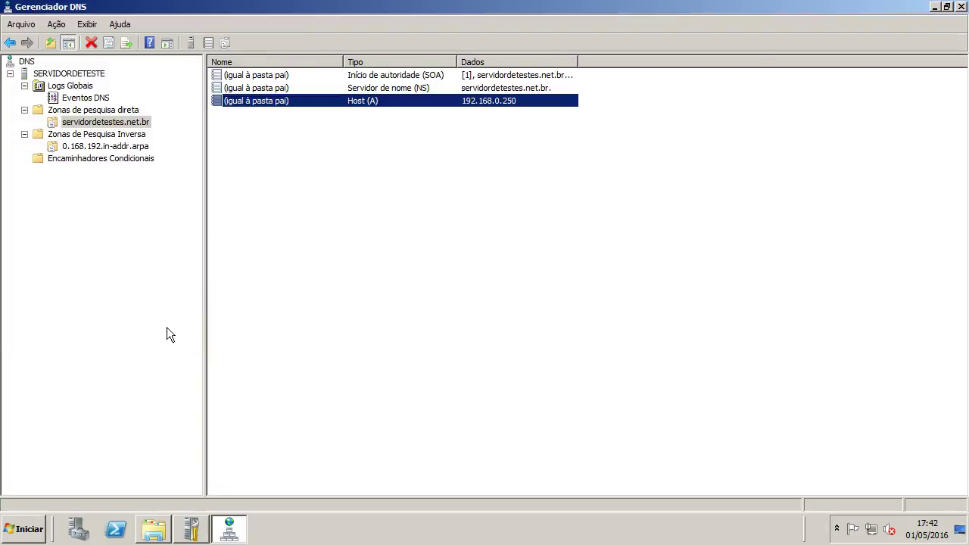
Refresh the 0.168.192.in-addr.arpa zone and check its pointer record for 192.168.0.250
left_click(93, 148)
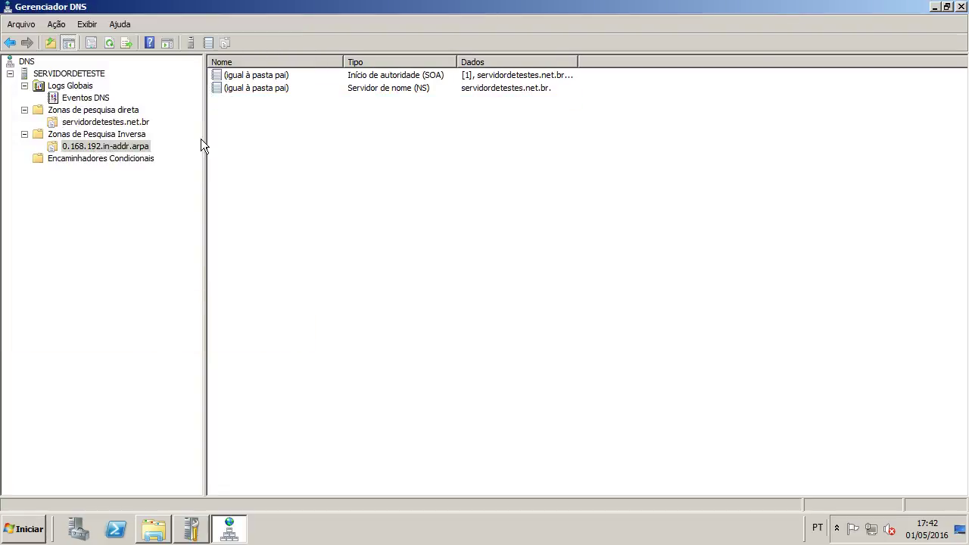
right_click(421, 180)
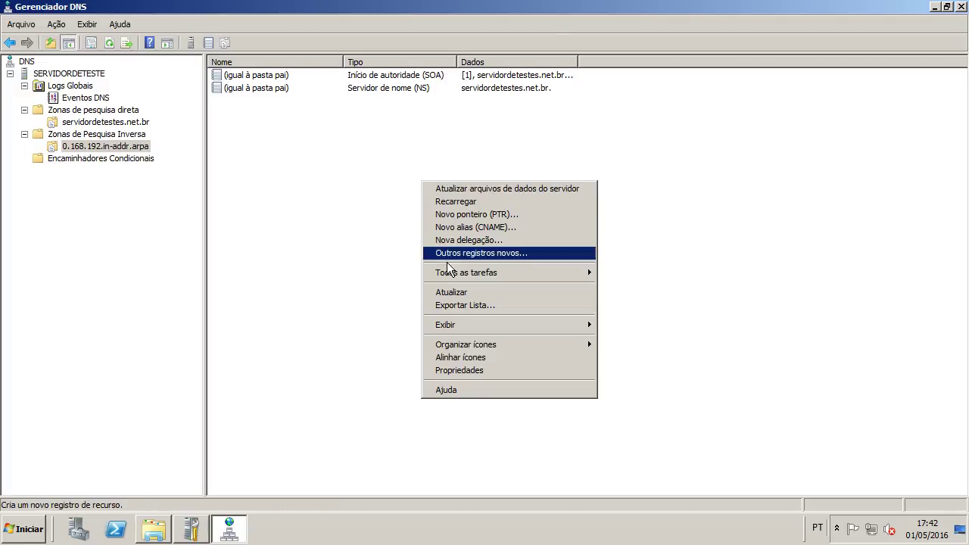
left_click(454, 298)
left_click(307, 100)
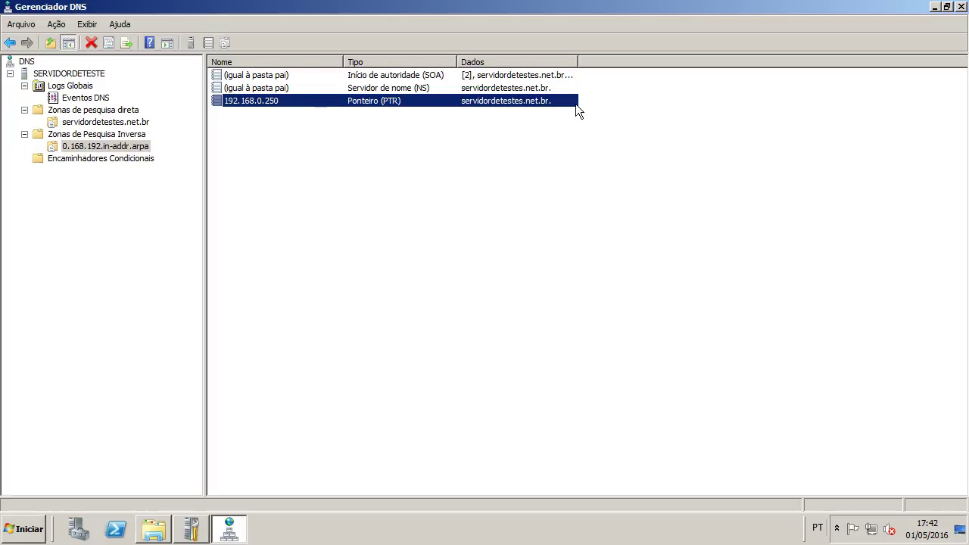
Add a host record www with IP address 192.168.0.250 and an associated PTR record to the servidordetestes.net.br zone
left_click(106, 121)
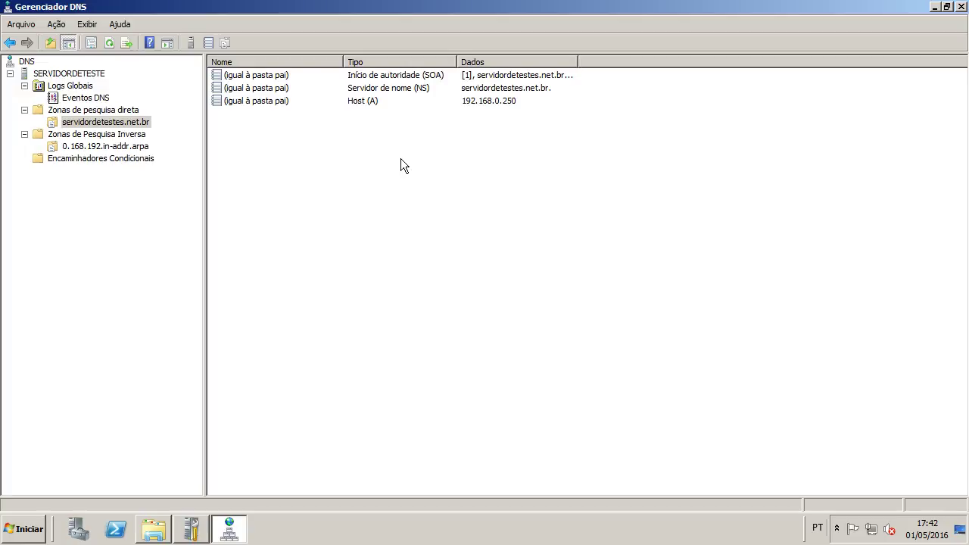
right_click(310, 153)
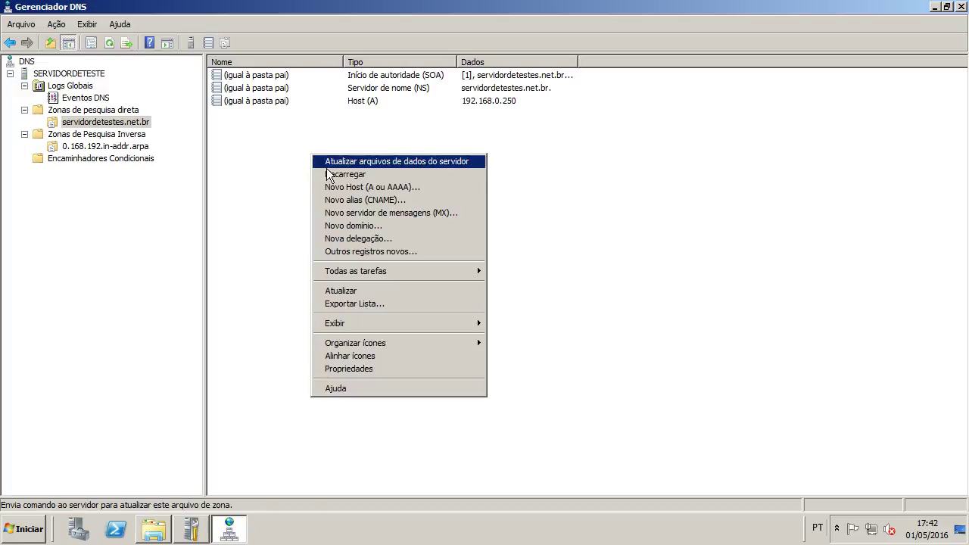
left_click(342, 188)
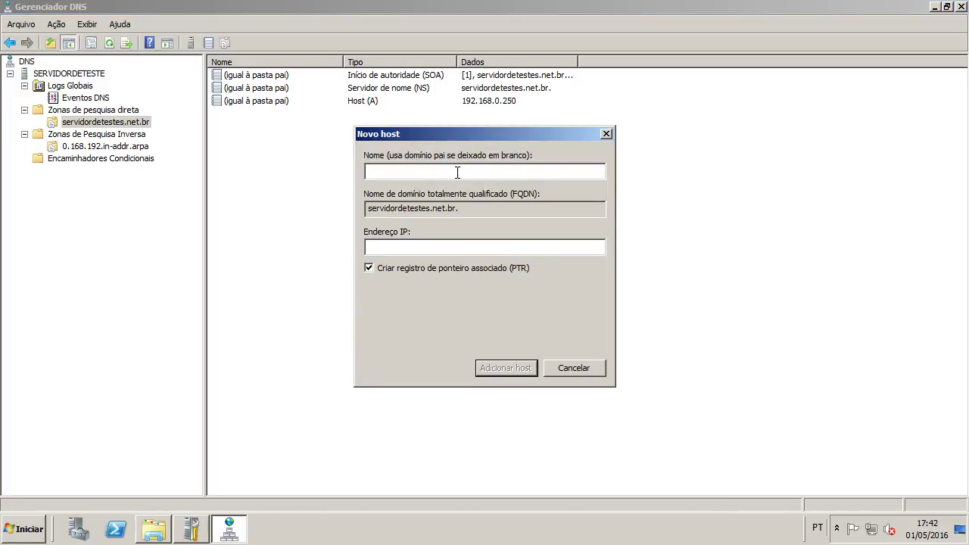
type("www")
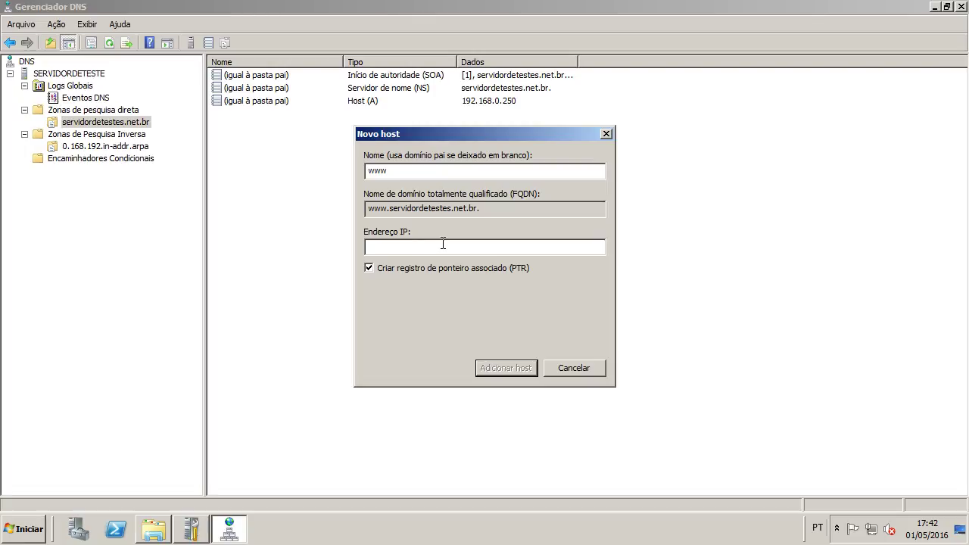
type("192.168.0.250")
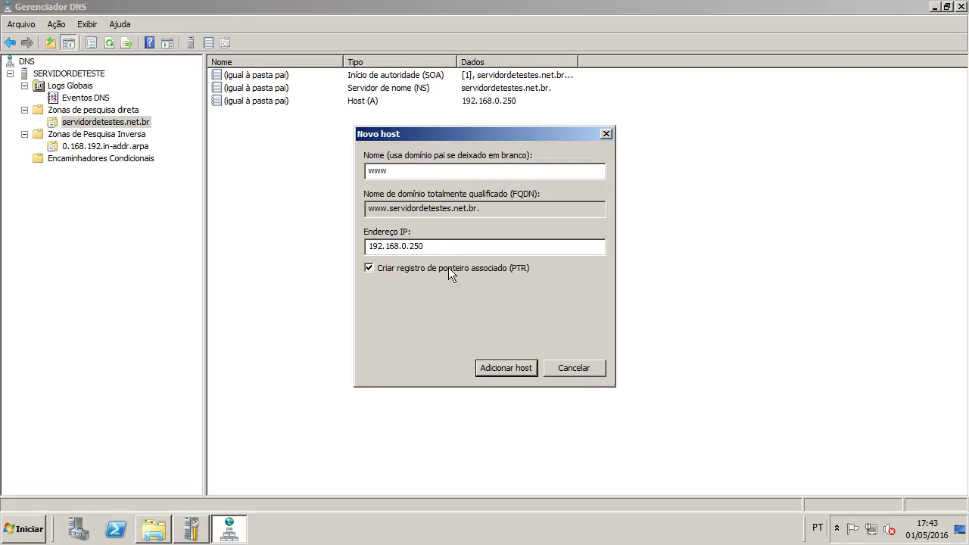
left_click(519, 368)
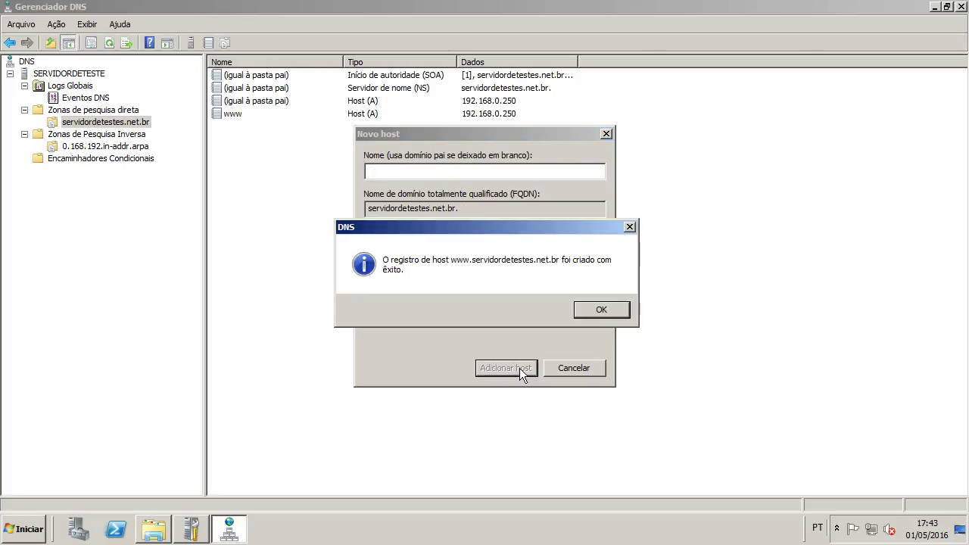
left_click(602, 313)
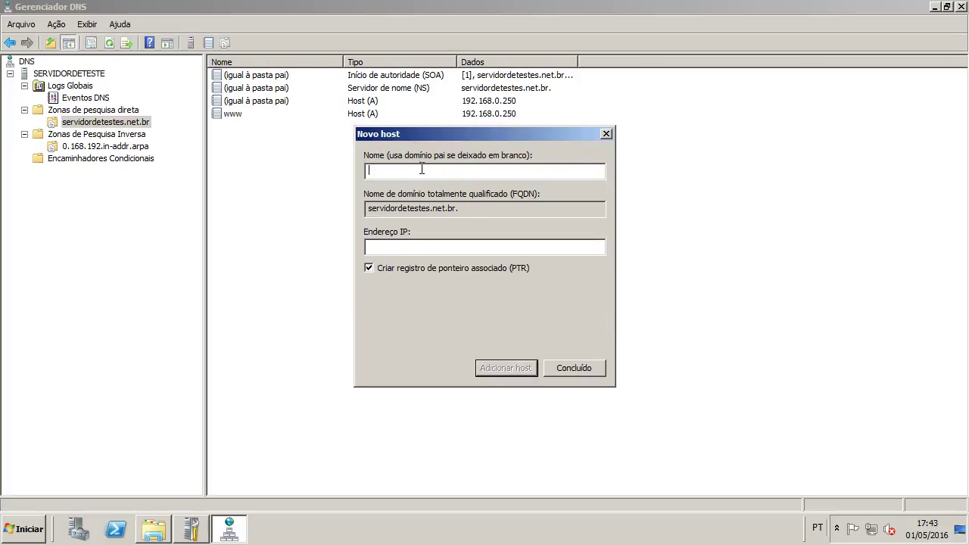
Add a host record ftp with IP address 192.168.0.250 and an associated PTR record, and finish adding hosts
type("ftp")
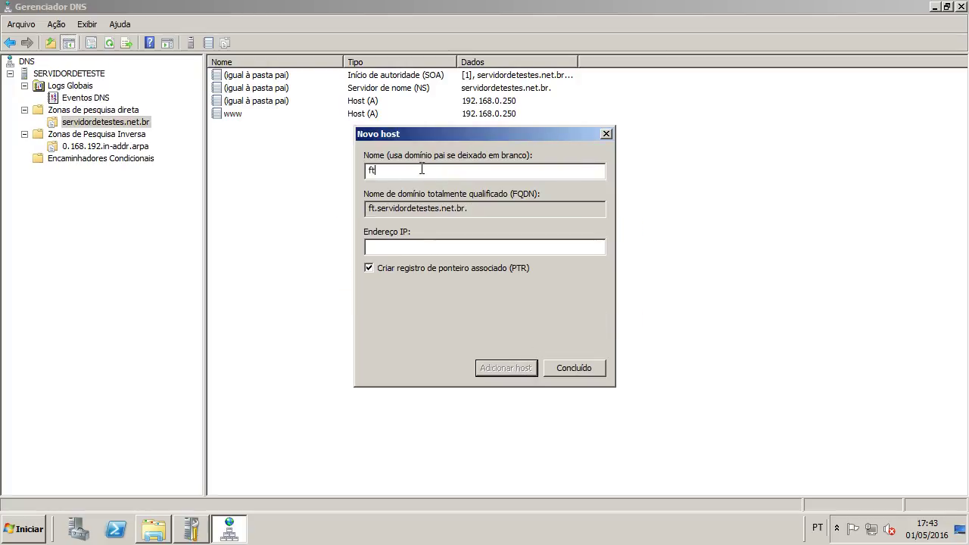
left_click(458, 244)
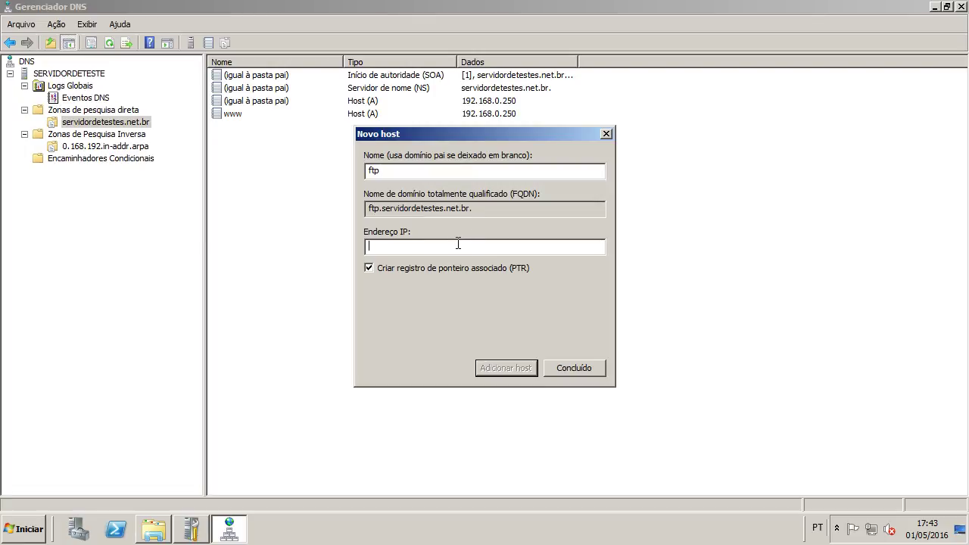
type("192.168.0.250")
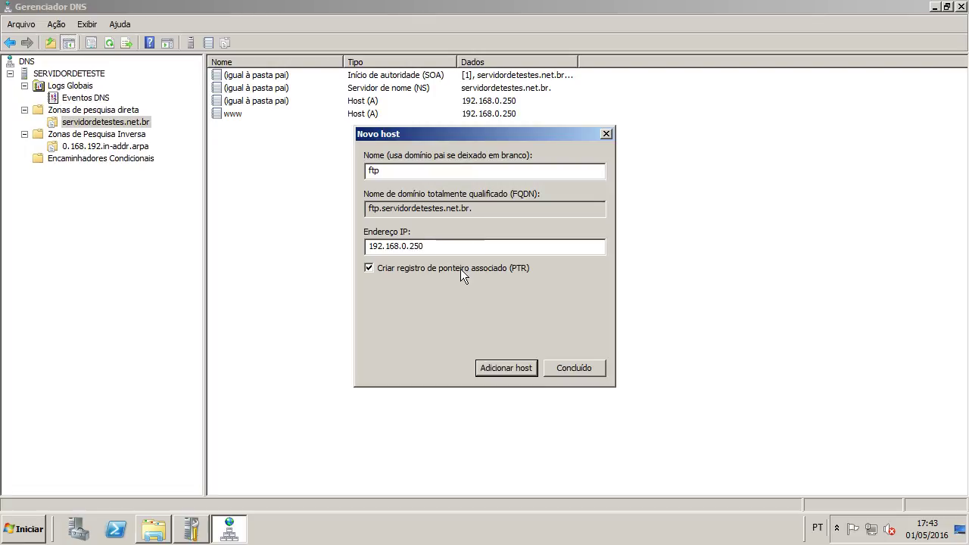
left_click(519, 368)
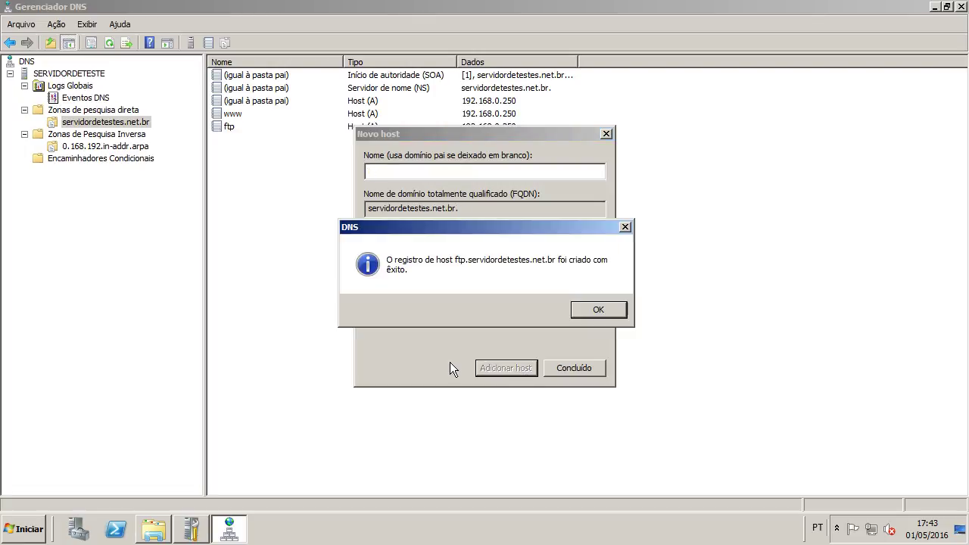
left_click(598, 309)
left_click(560, 368)
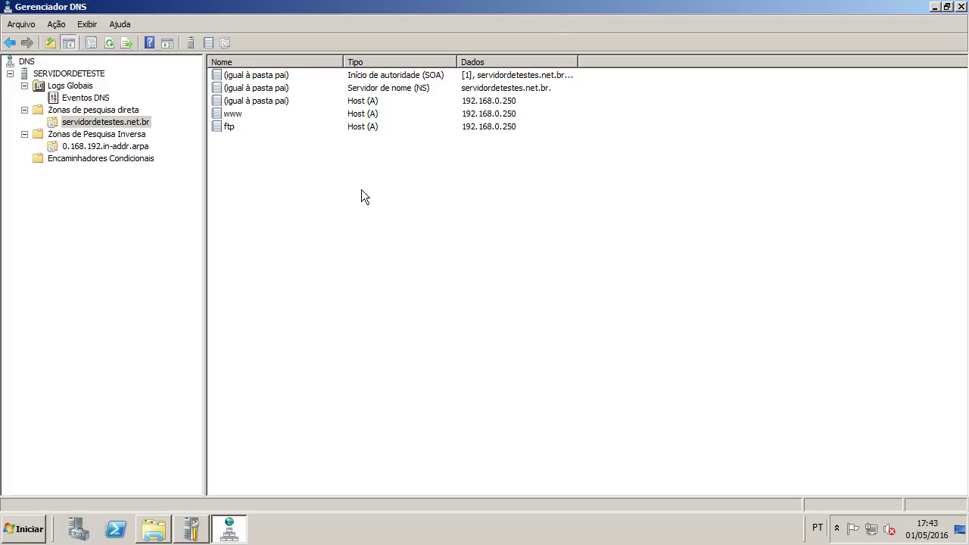
Open a Command Prompt beside the DNS records and run nslookup servidordetestes.net.br
left_click(86, 74)
left_click(105, 122)
left_click(305, 398)
left_click(23, 529)
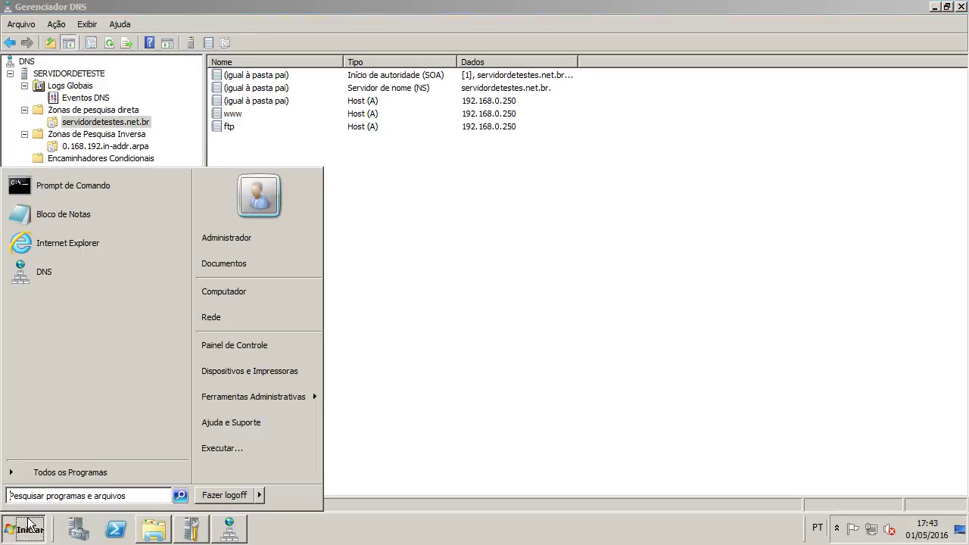
left_click(88, 184)
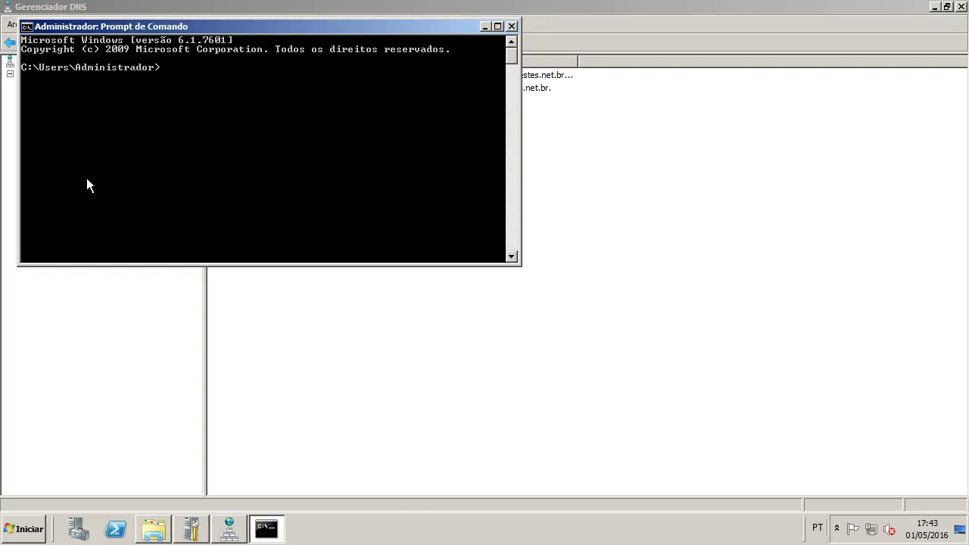
left_click_drag(151, 28, 574, 187)
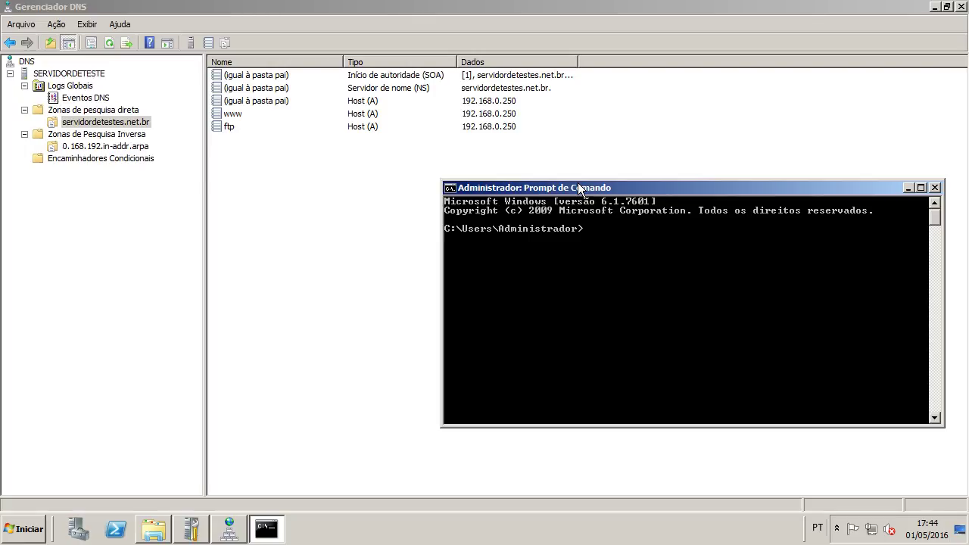
type("slookup")
type("servidordetestes.net.br")
key("Return")
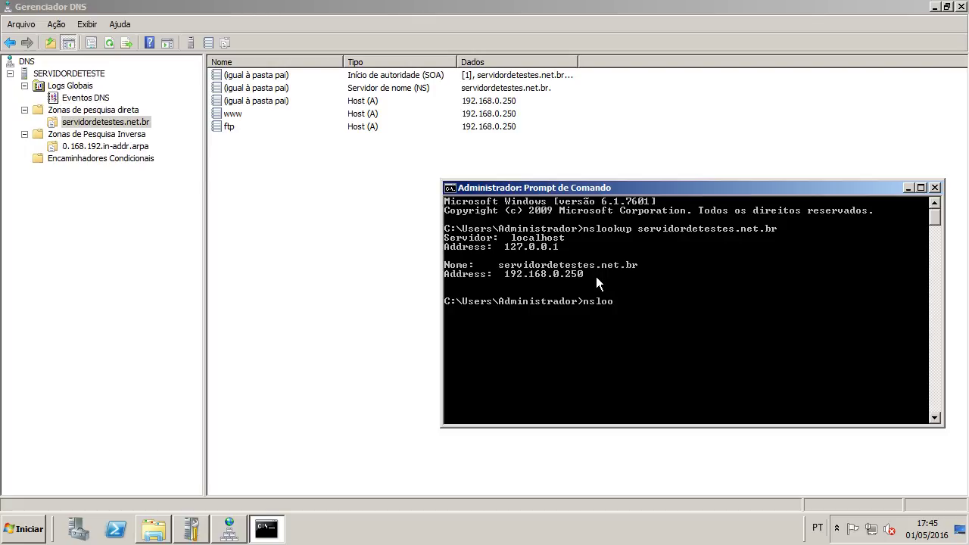
type("up 192.168.0.250")
key("Return")
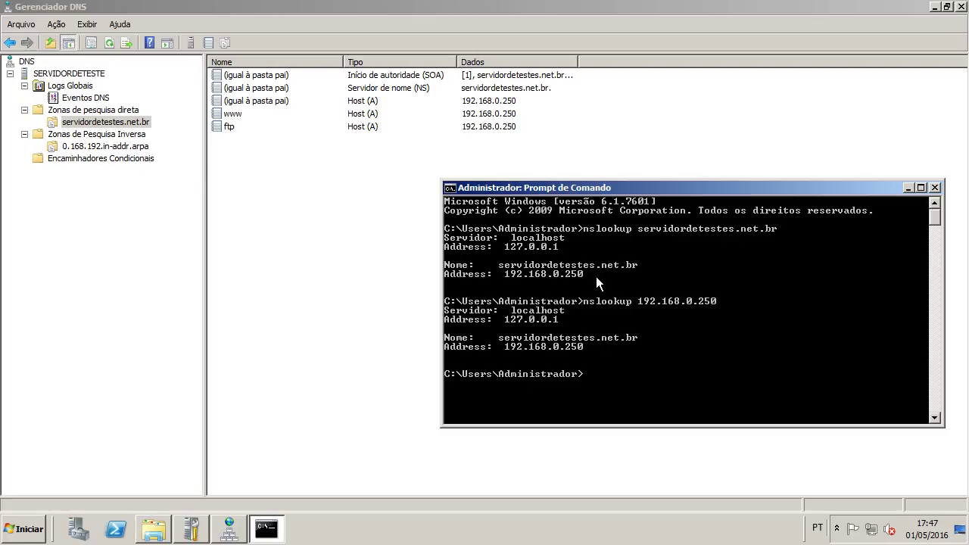
key("Up")
key("Up")
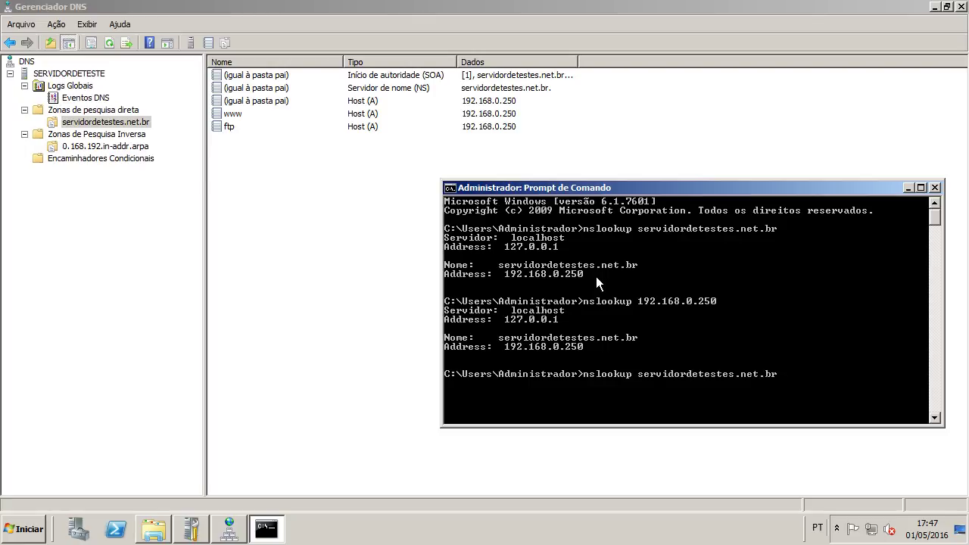
type("www.")
key("Return")
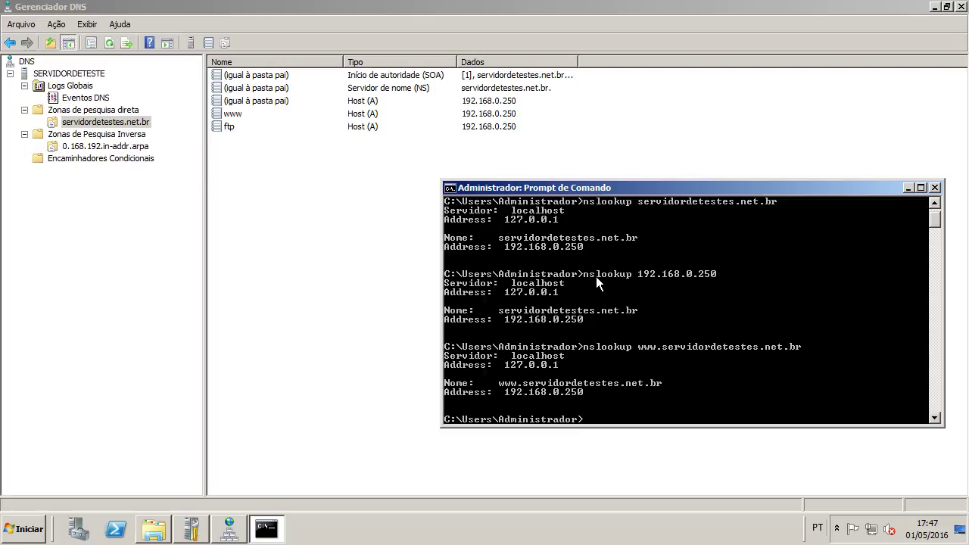
Refresh the 0.168.192.in-addr.arpa reverse zone in DNS Manager and check the pointer records for 192.168.0.250
left_click(124, 146)
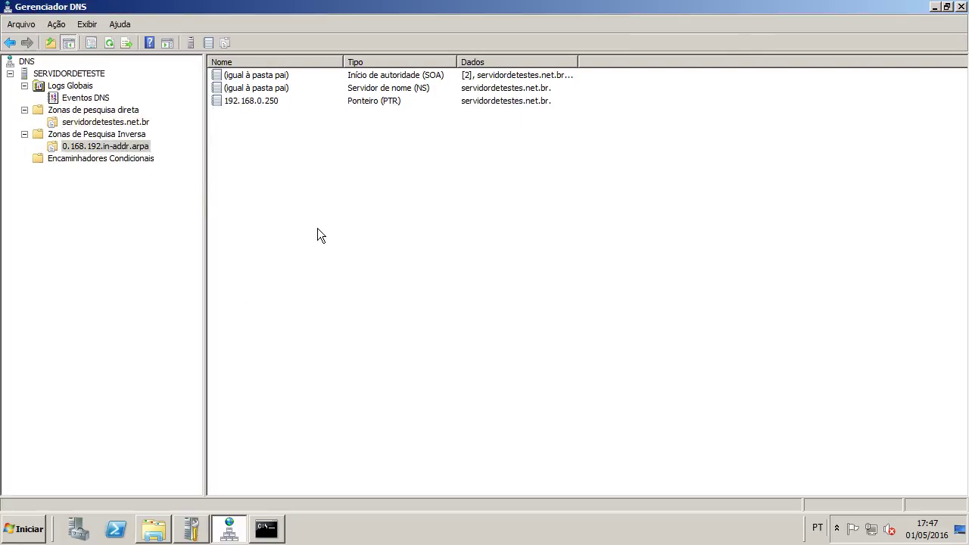
right_click(385, 203)
left_click(418, 319)
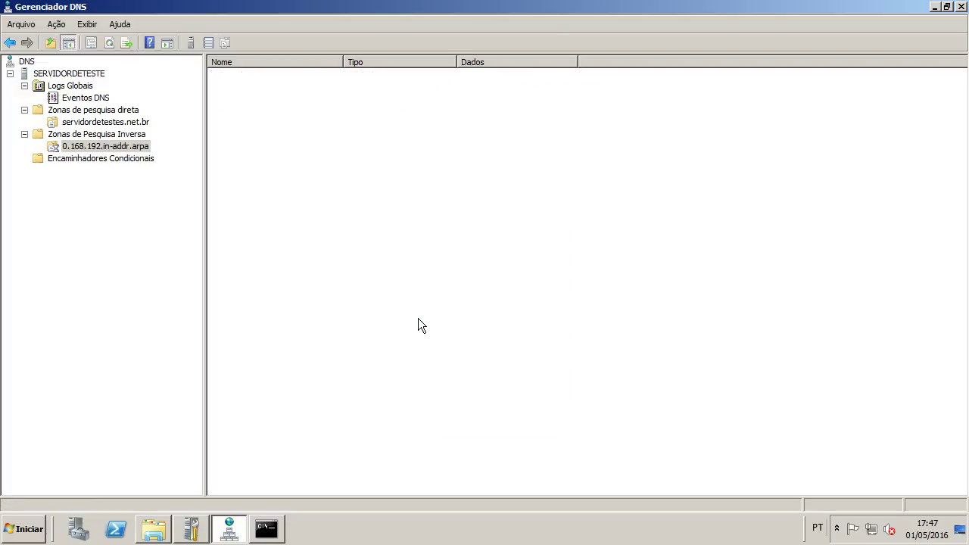
left_click(389, 91)
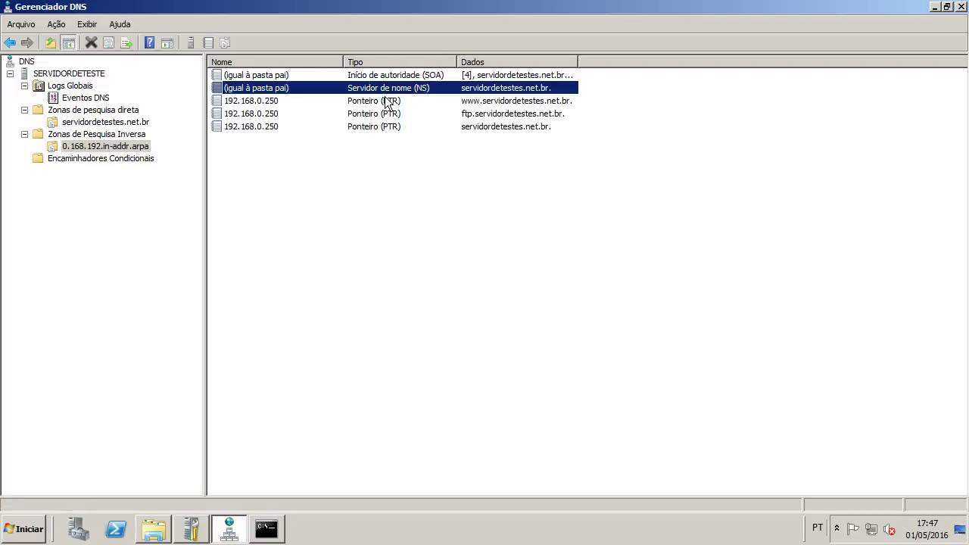
left_click(392, 102)
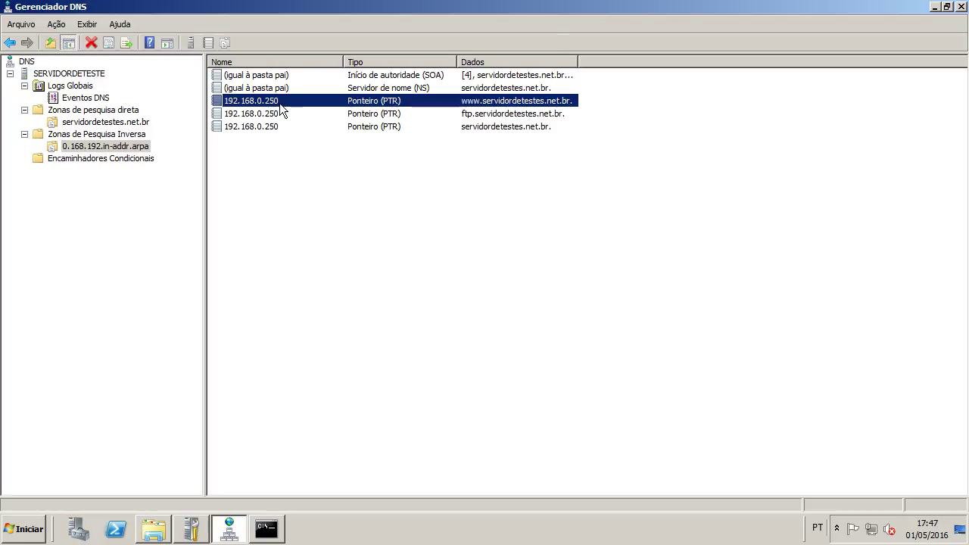
Switch to the Command Prompt and repeat the nslookup 192.168.0.250 query
left_click(267, 528)
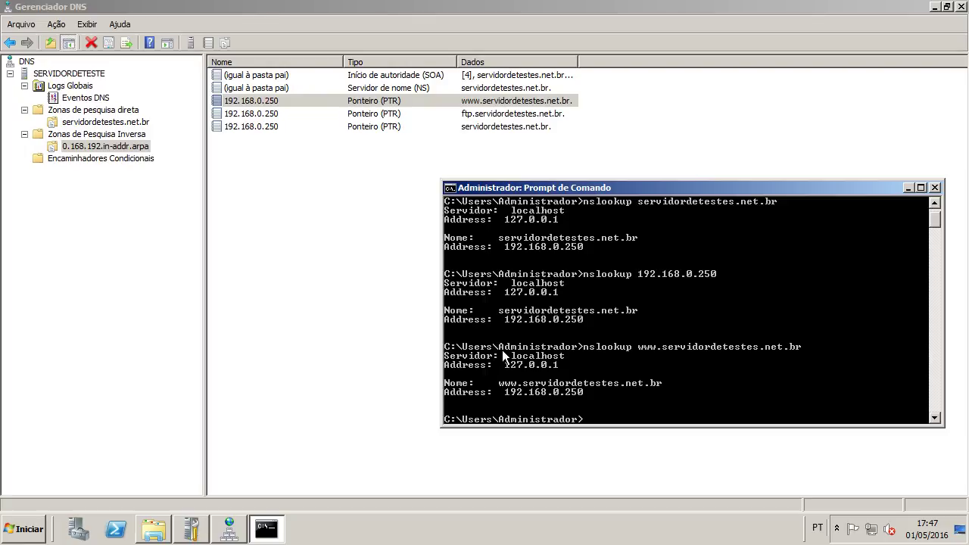
key("Up")
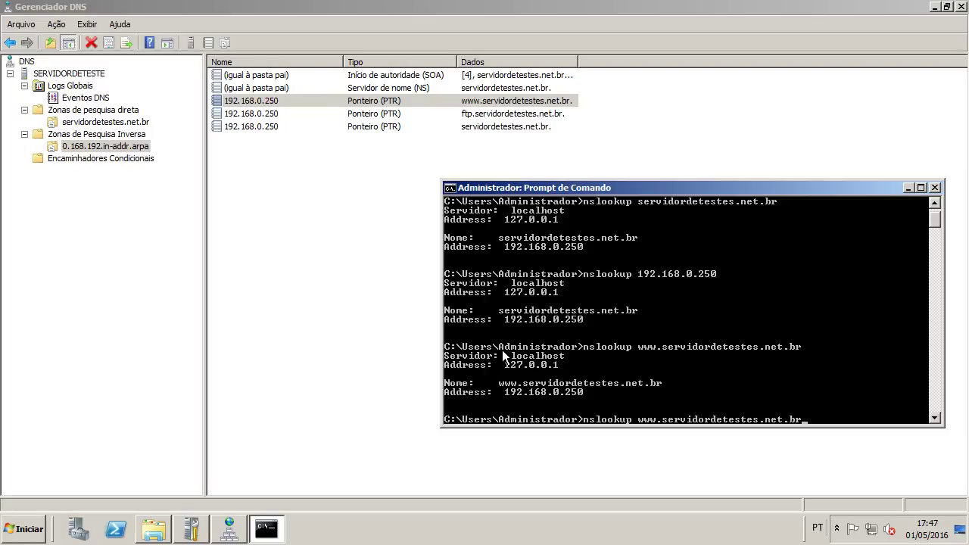
key("Up")
key("Return")
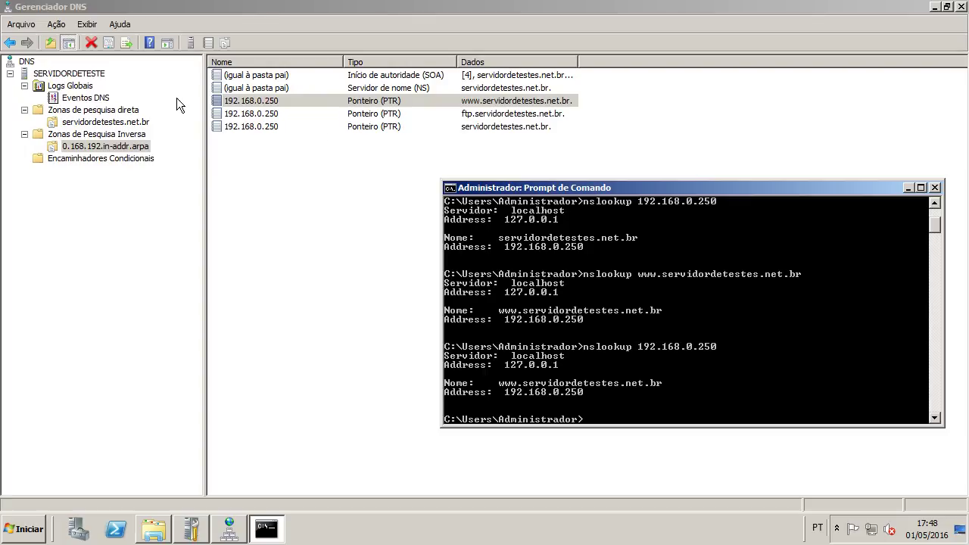
Add an MX record mx to the servidordetestes.net.br zone, with the parent-folder host servidordetestes.net.br as mail server and priority 10
left_click(106, 122)
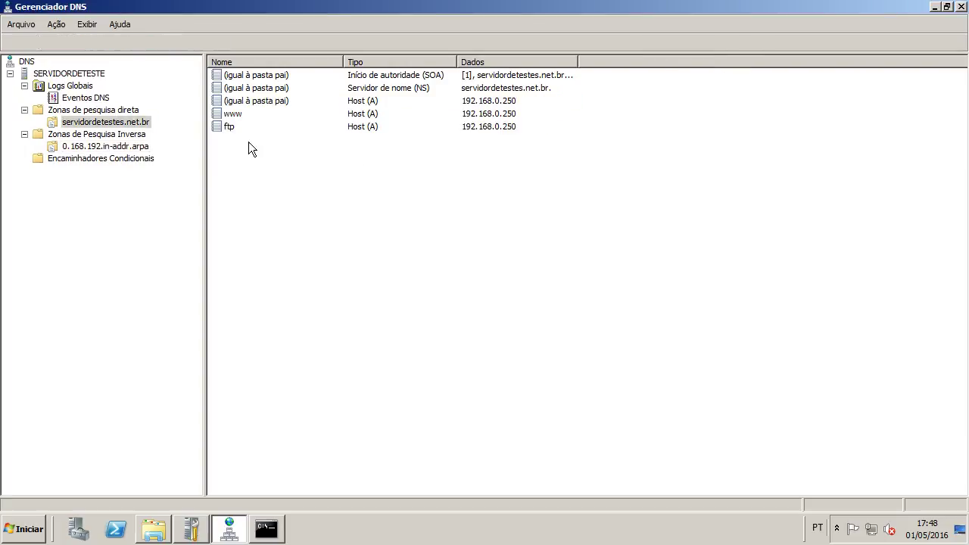
right_click(401, 197)
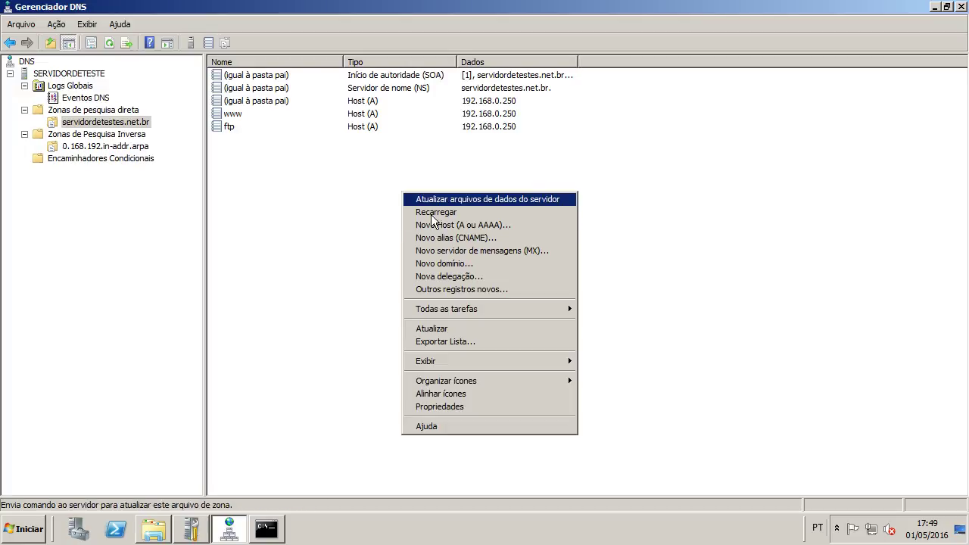
left_click(518, 251)
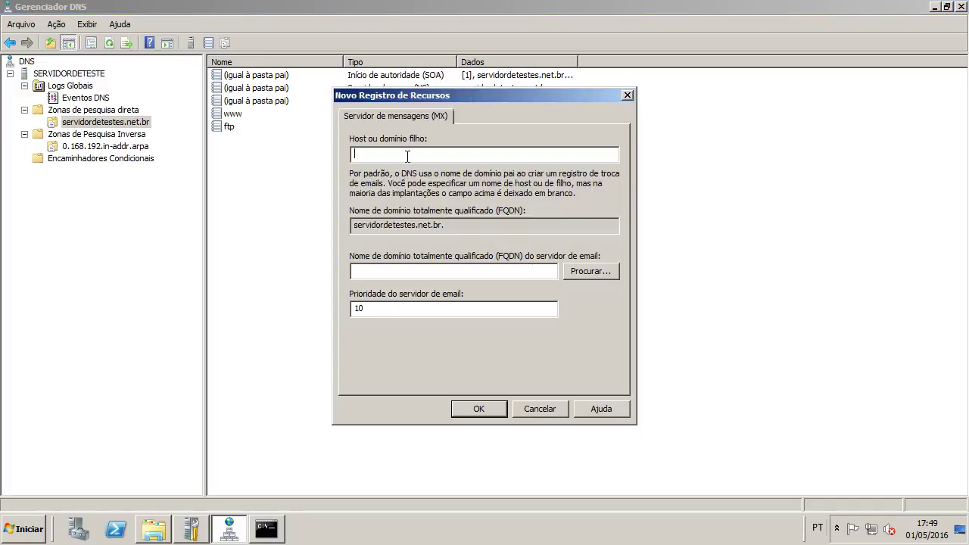
type("mx")
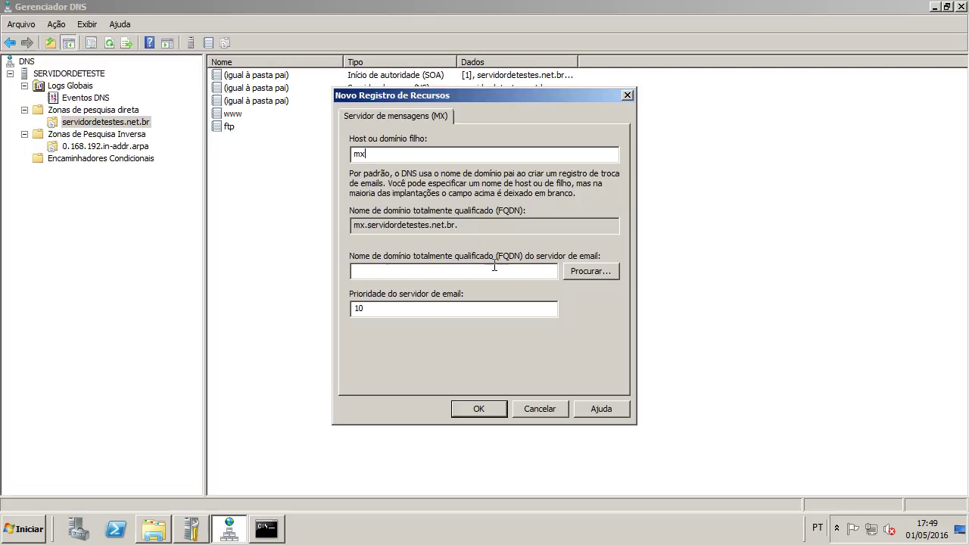
left_click(579, 273)
double_click(417, 207)
double_click(393, 208)
double_click(393, 208)
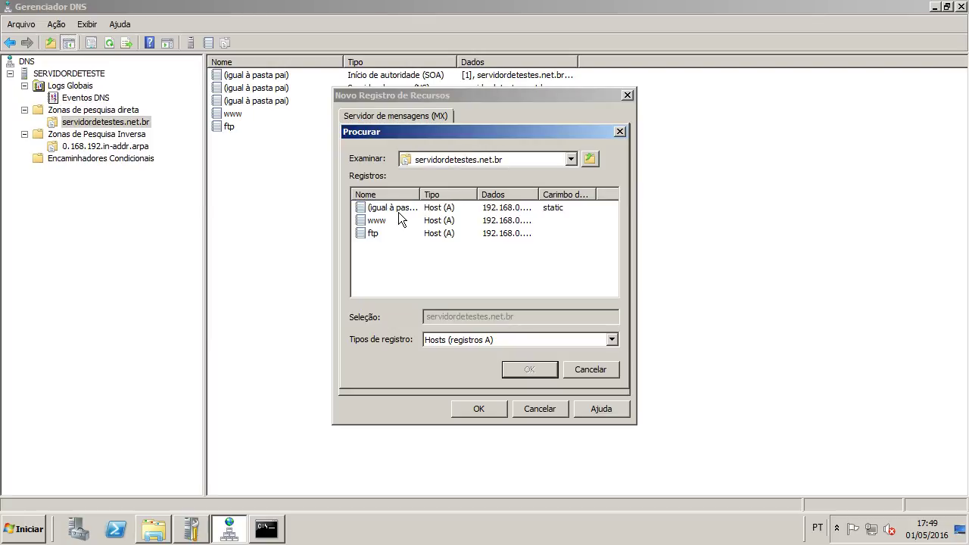
left_click(395, 209)
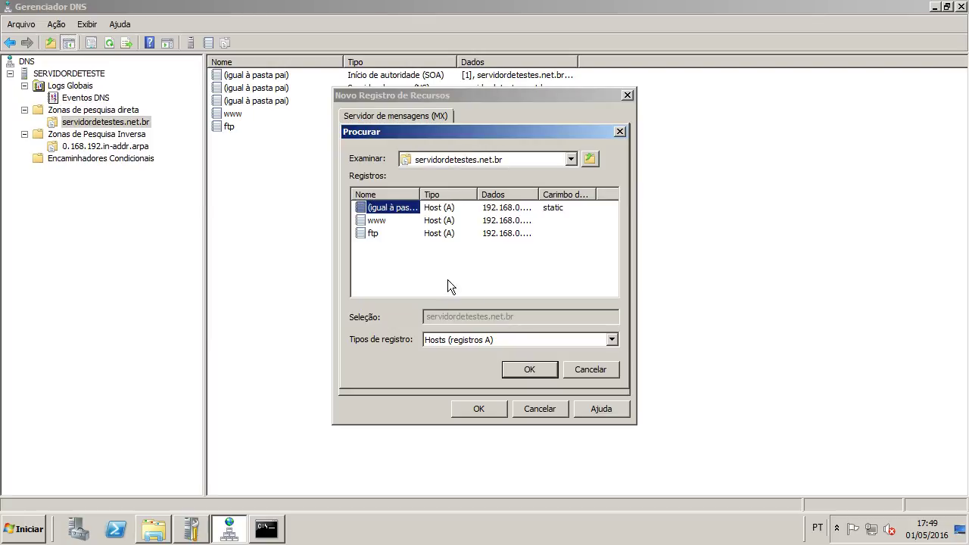
left_click(509, 370)
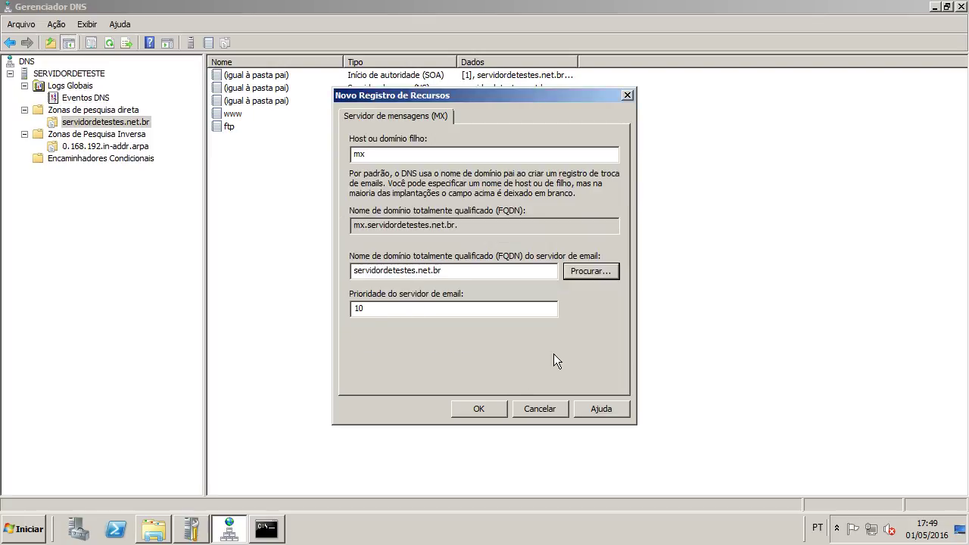
left_click(481, 408)
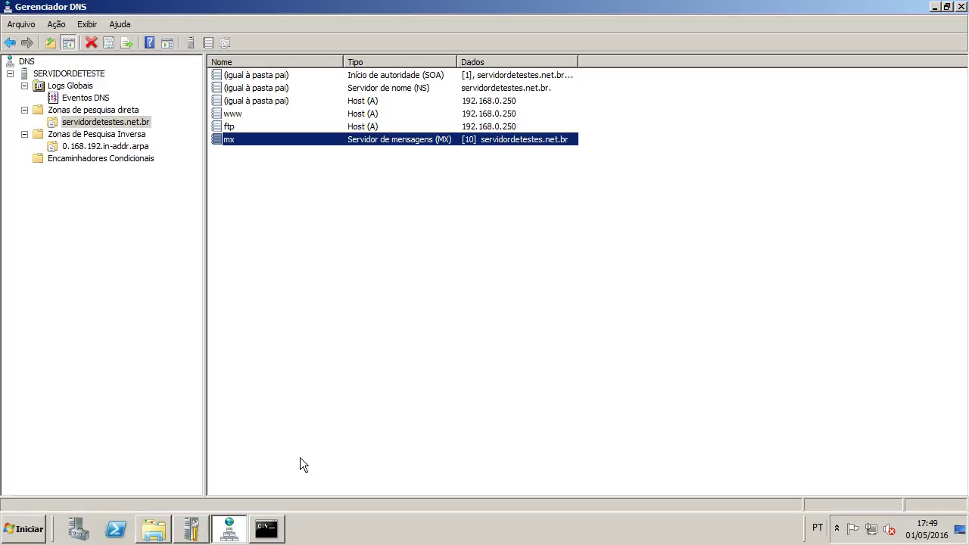
Switch to the Command Prompt and run nslookup mx.servidordetestes.net.br
left_click(274, 527)
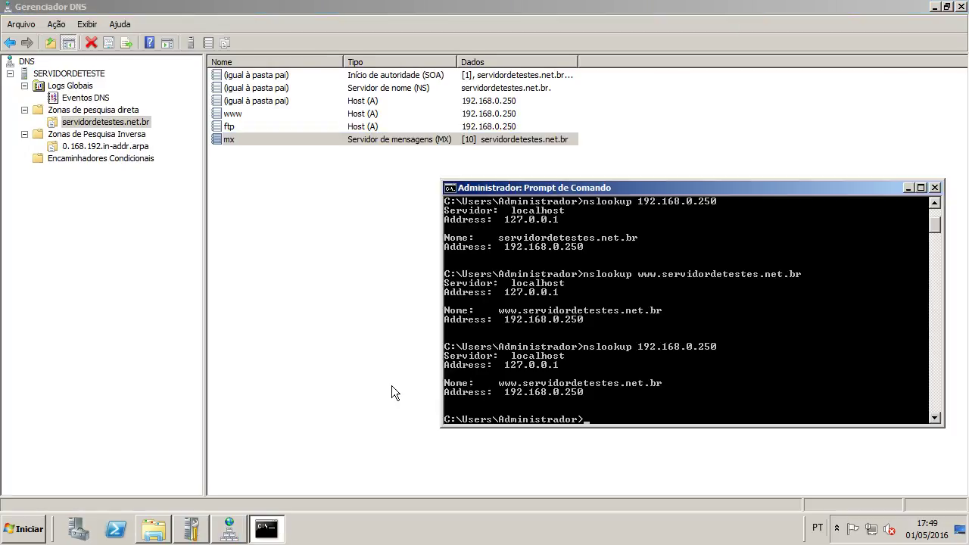
key("Up")
key("Up")
key("Up")
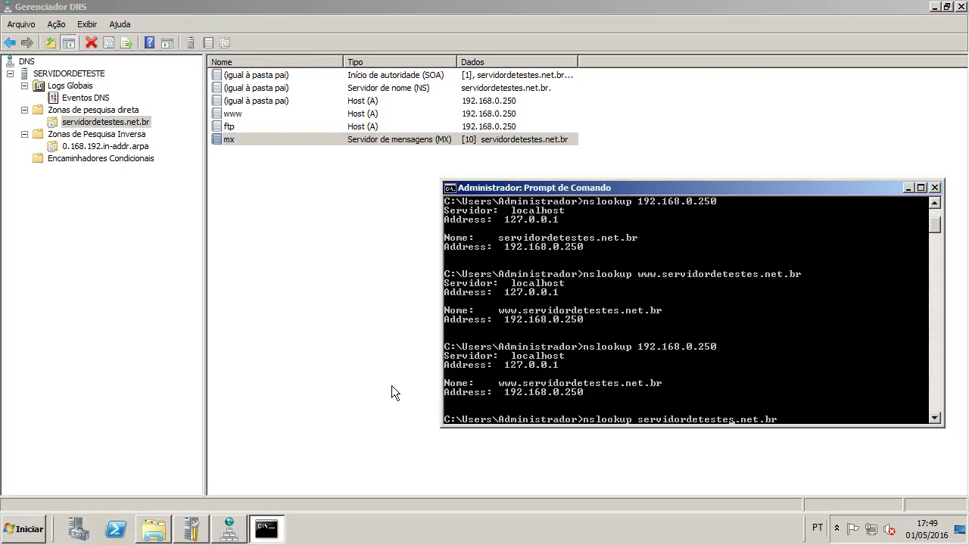
key("BackSpace")
key("BackSpace")
key("BackSpace")
type("mx.")
key("Return")
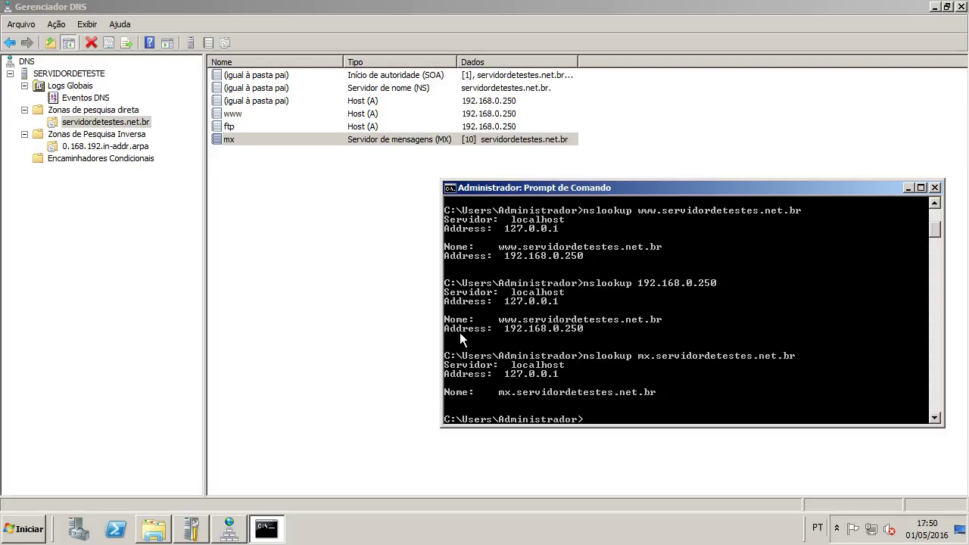
Refresh the 0.168.192.in-addr.arpa zone to recheck its pointer records, and return to the servidordetestes.net.br zone
left_click(324, 139)
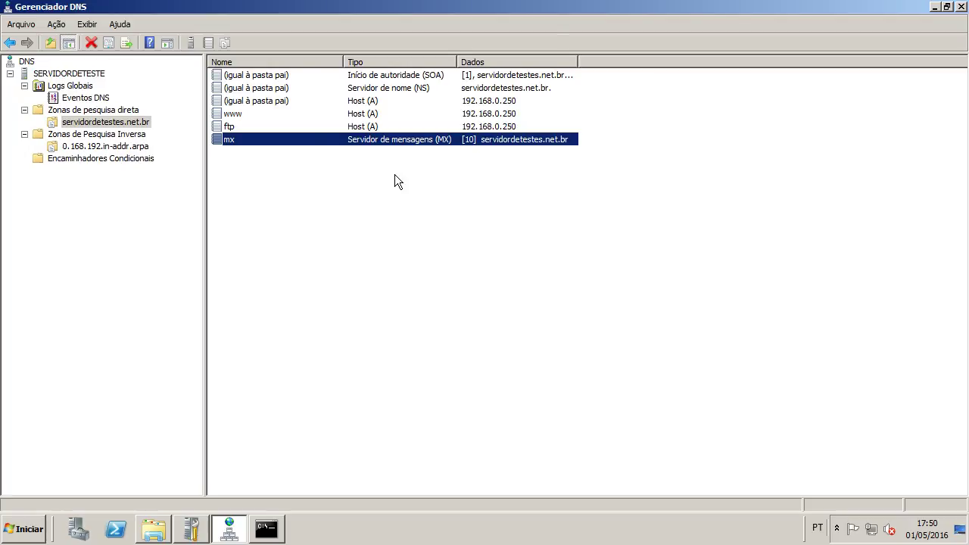
left_click(140, 147)
right_click(413, 221)
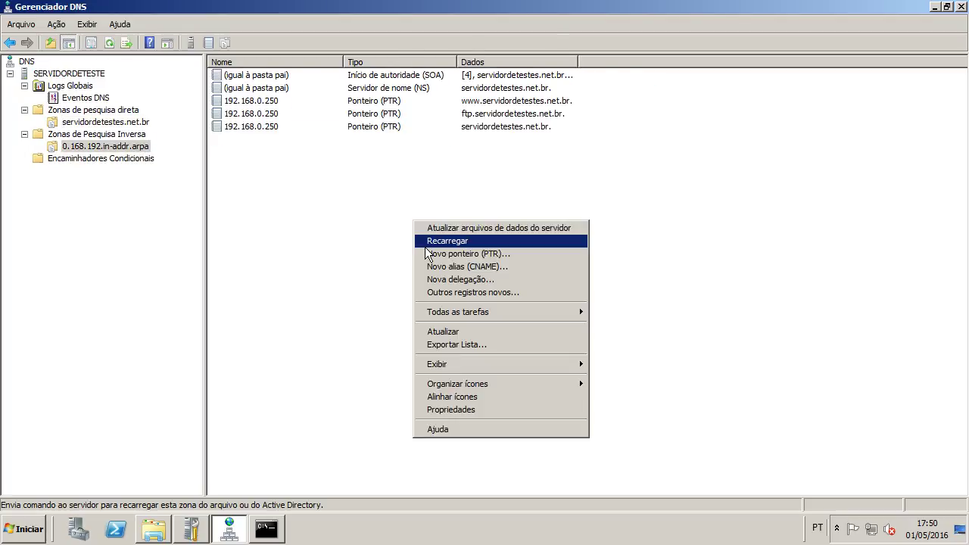
left_click(440, 331)
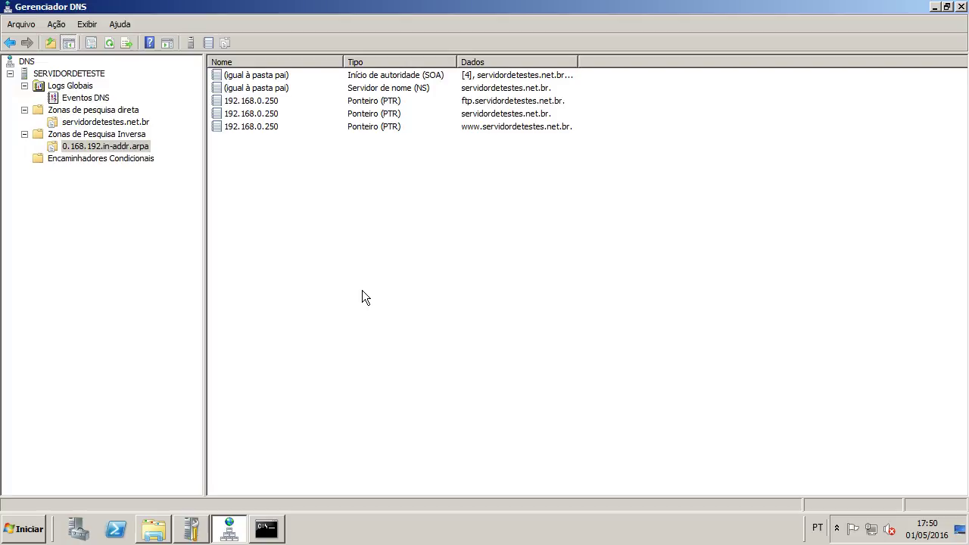
left_click(274, 530)
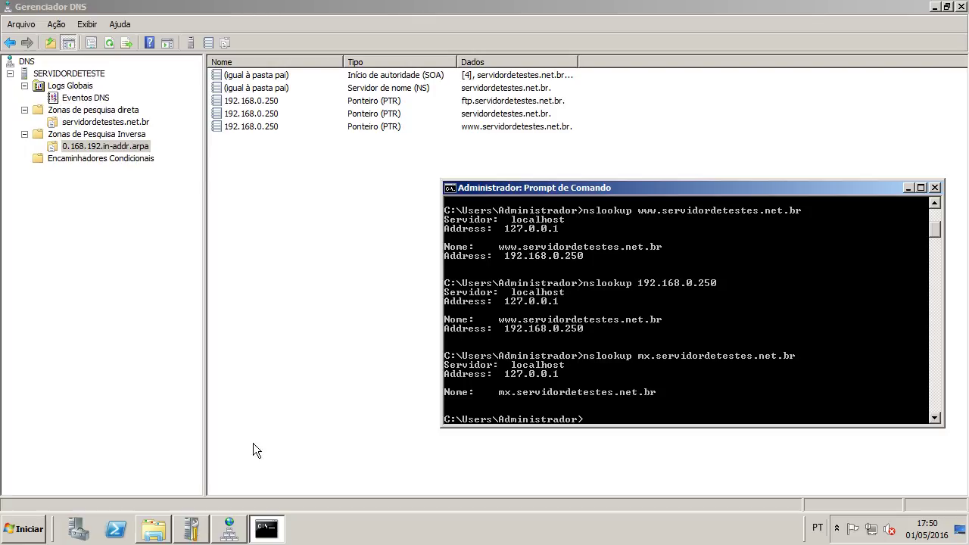
left_click(256, 386)
left_click(95, 120)
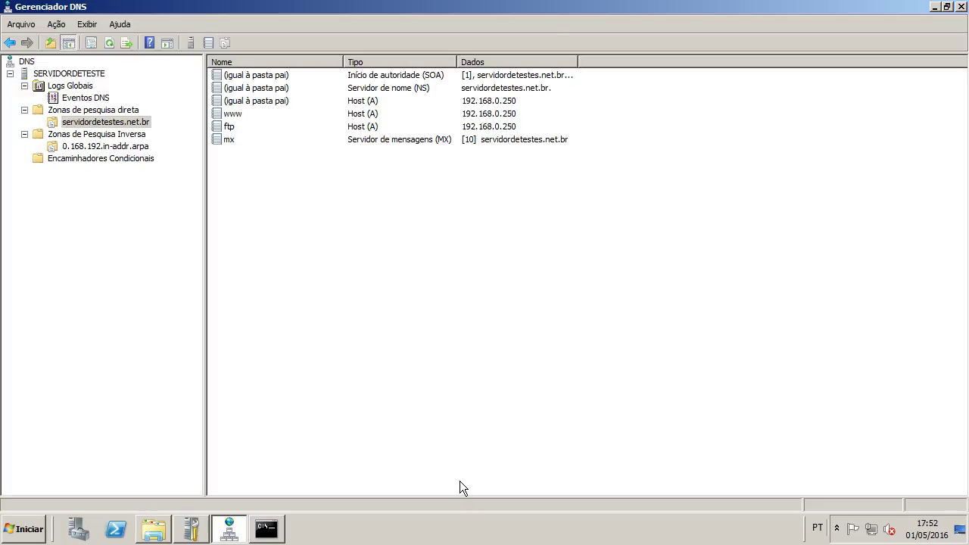
Open Windows Task Manager, check the memory use of the dns.exe process, and close it
right_click(498, 540)
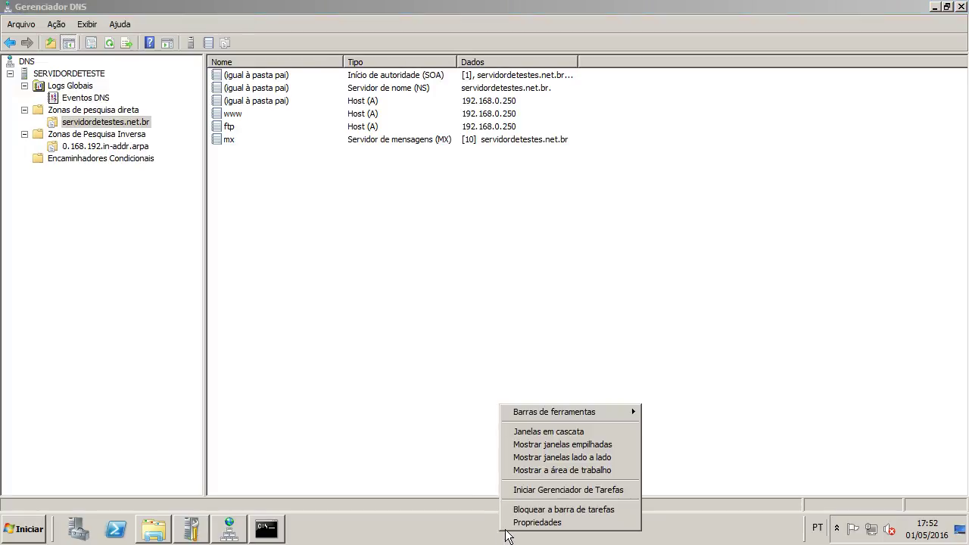
left_click(548, 485)
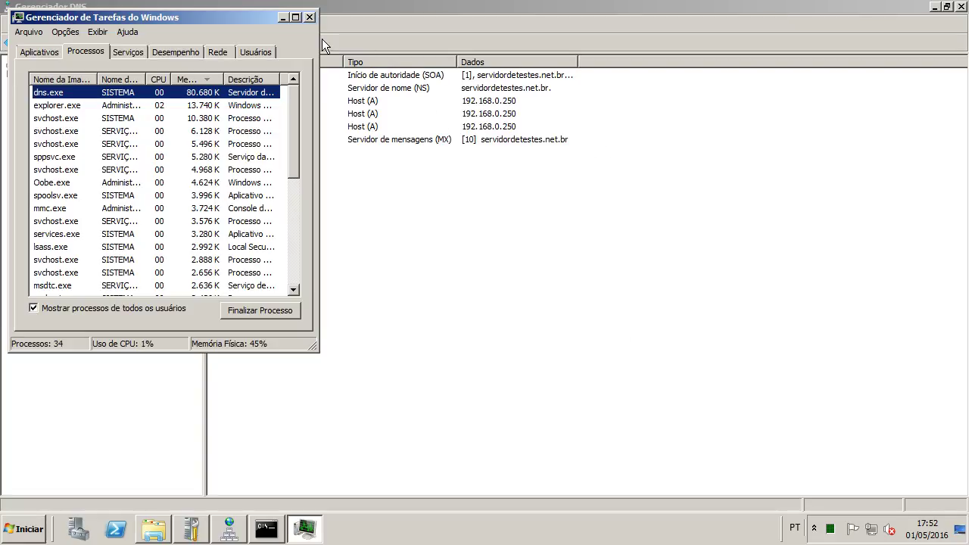
left_click(309, 16)
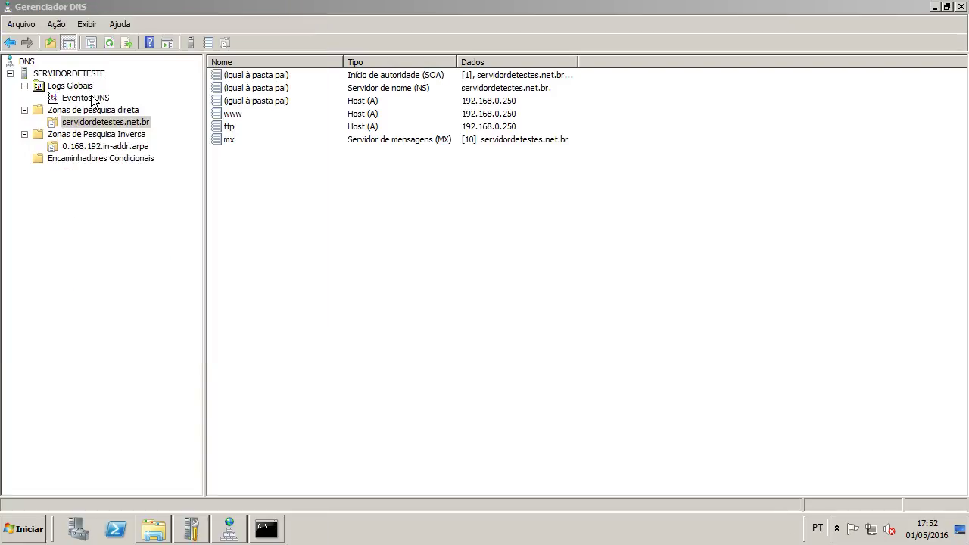
Show the DNS events log and widen the Computador column to fit the full server names
left_click(97, 102)
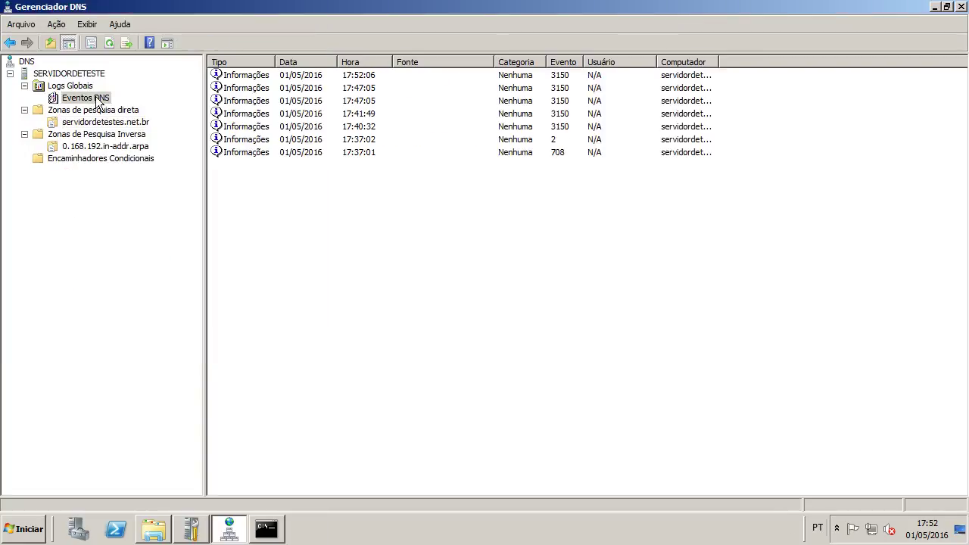
double_click(714, 62)
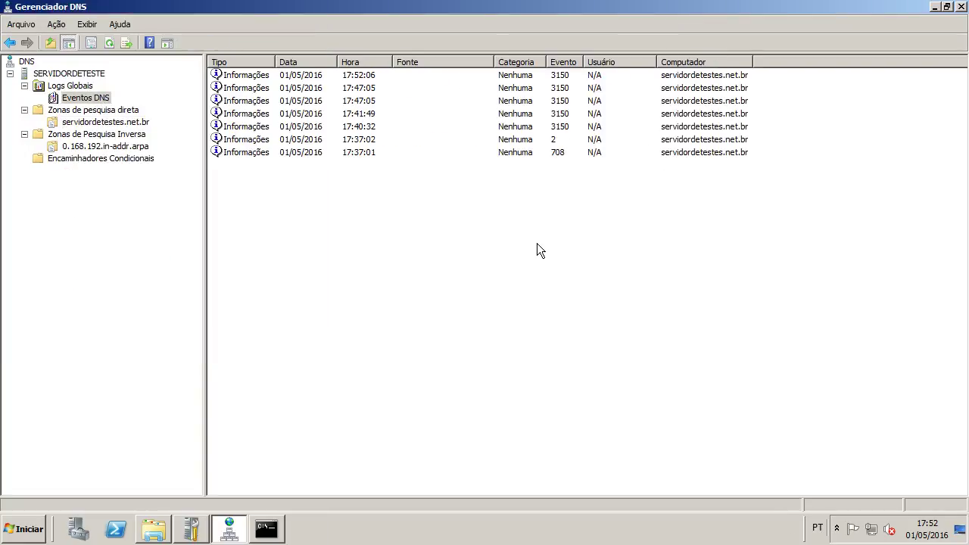
Open the details of DNS event 708, move its window clear of the event list and read the description
left_click(574, 153)
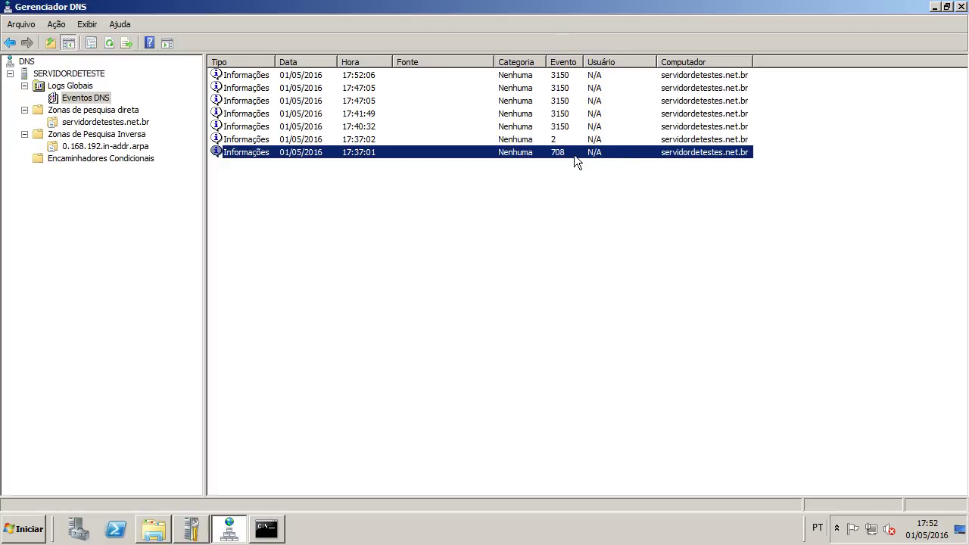
right_click(563, 219)
left_click(582, 283)
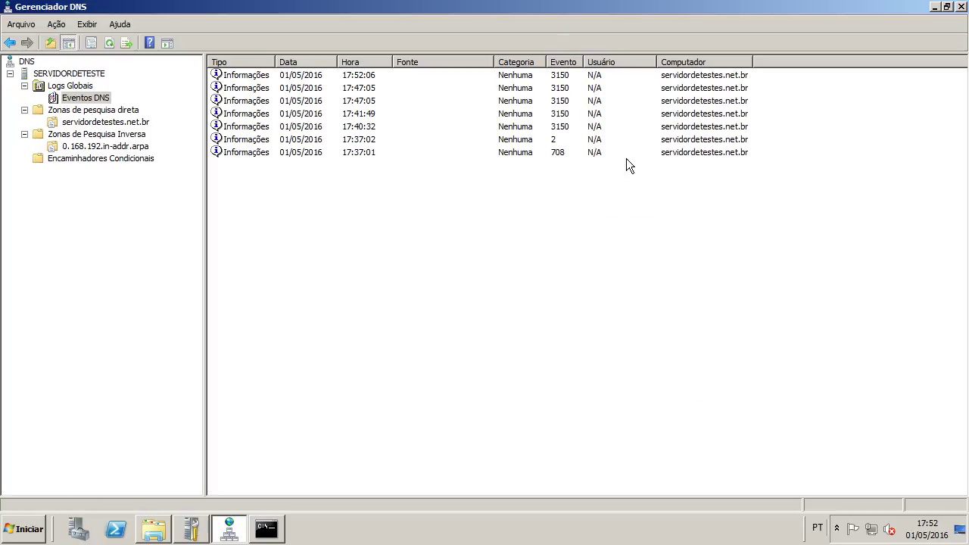
double_click(505, 152)
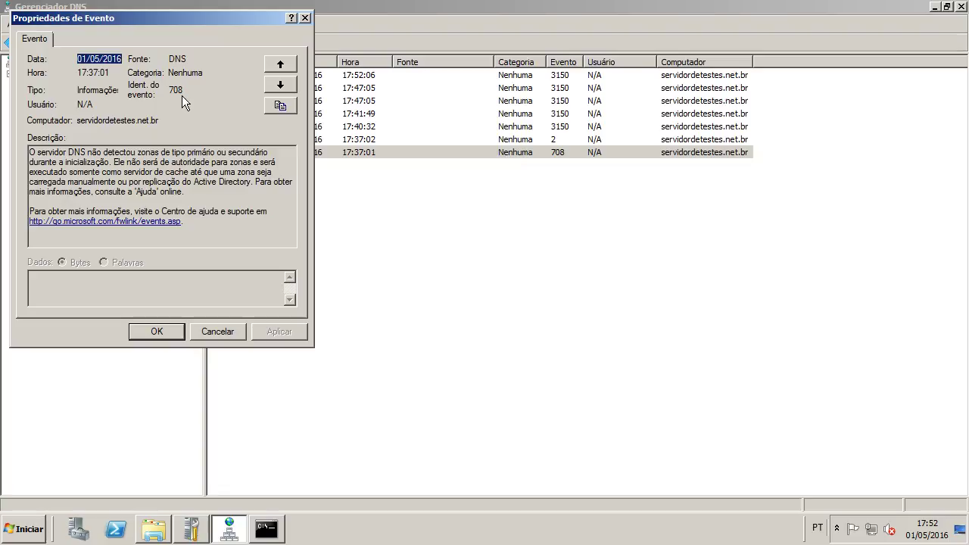
left_click_drag(123, 25, 739, 172)
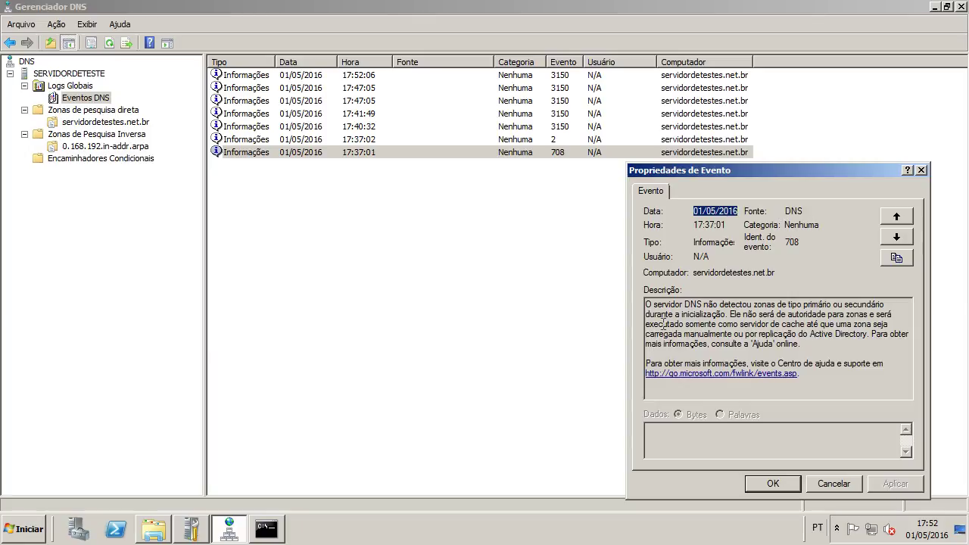
left_click_drag(654, 304, 861, 342)
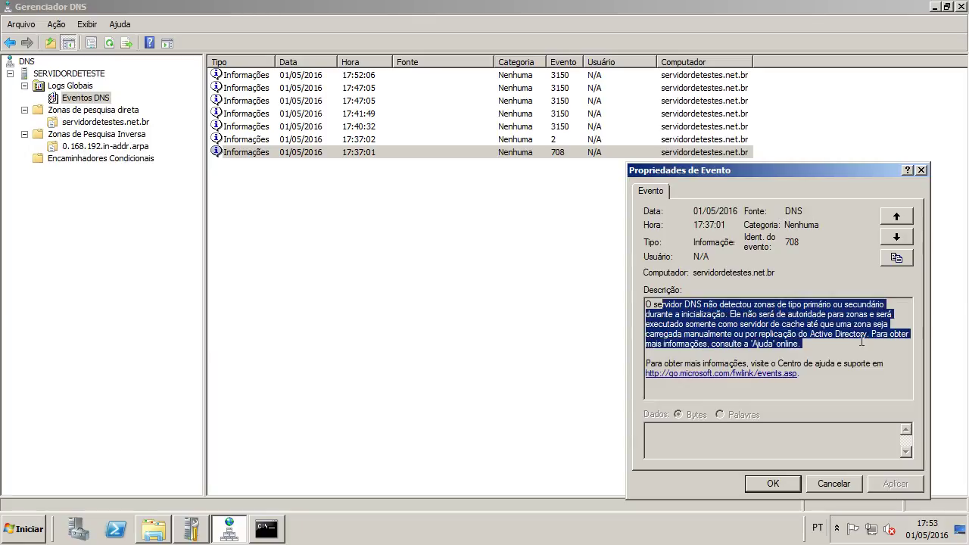
left_click(680, 314)
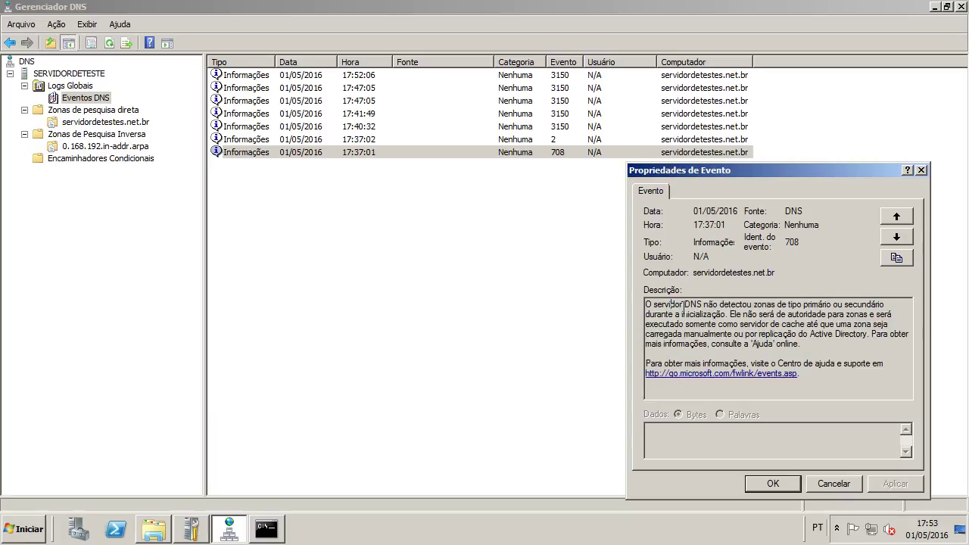
Step up to event 2 and the 17:40:32 event 3150, and read their descriptions
left_click(896, 217)
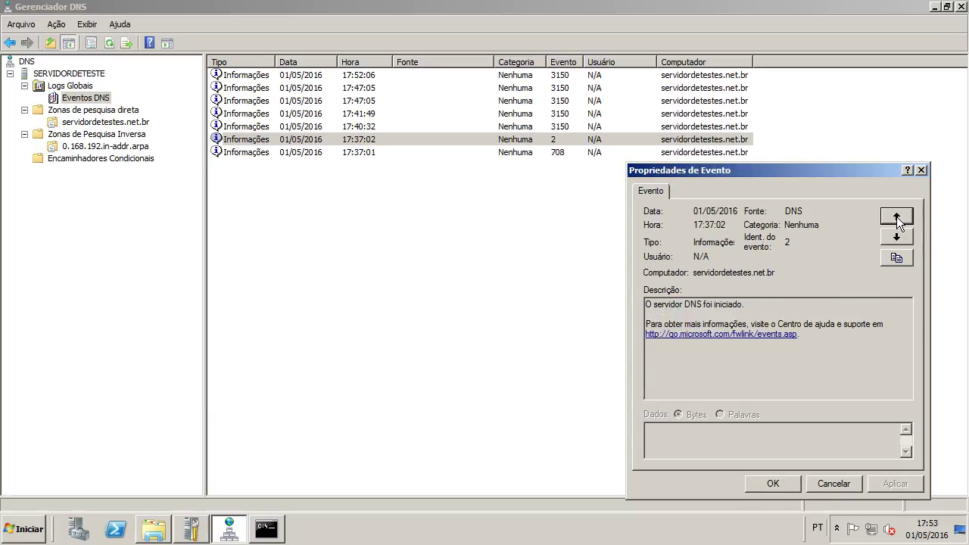
left_click(896, 217)
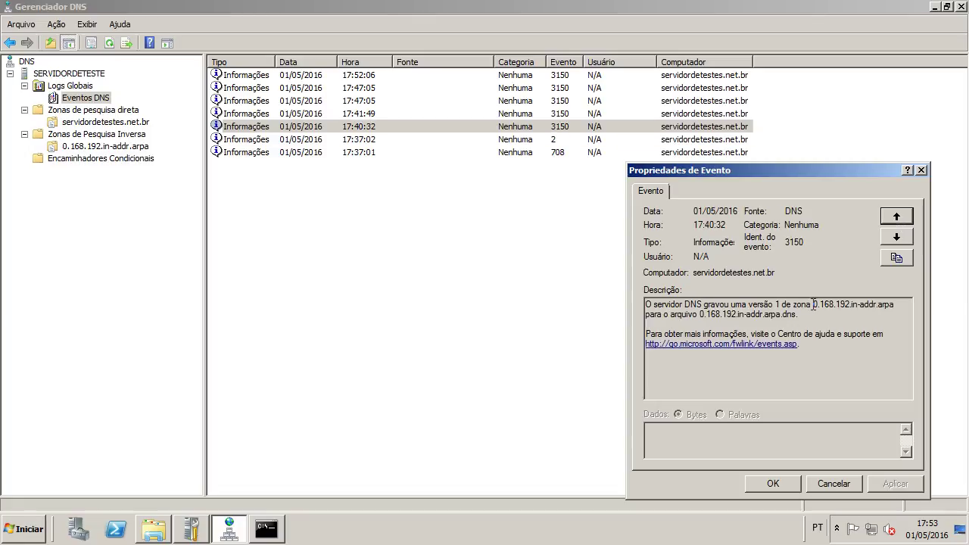
left_click_drag(812, 305, 848, 305)
left_click(824, 307)
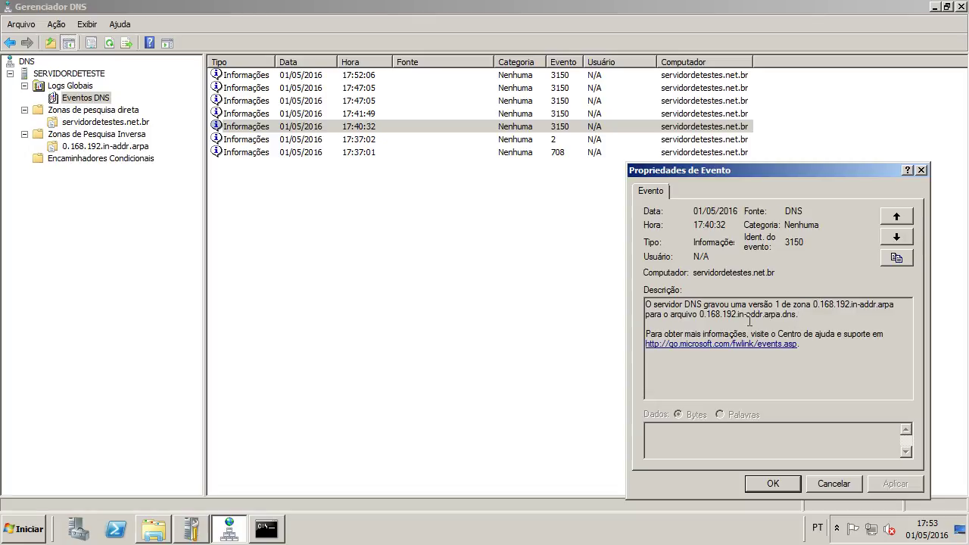
Step through the remaining 3150 events up to the 17:52:06 entry, checking which zone each names, and close the event details
left_click(897, 221)
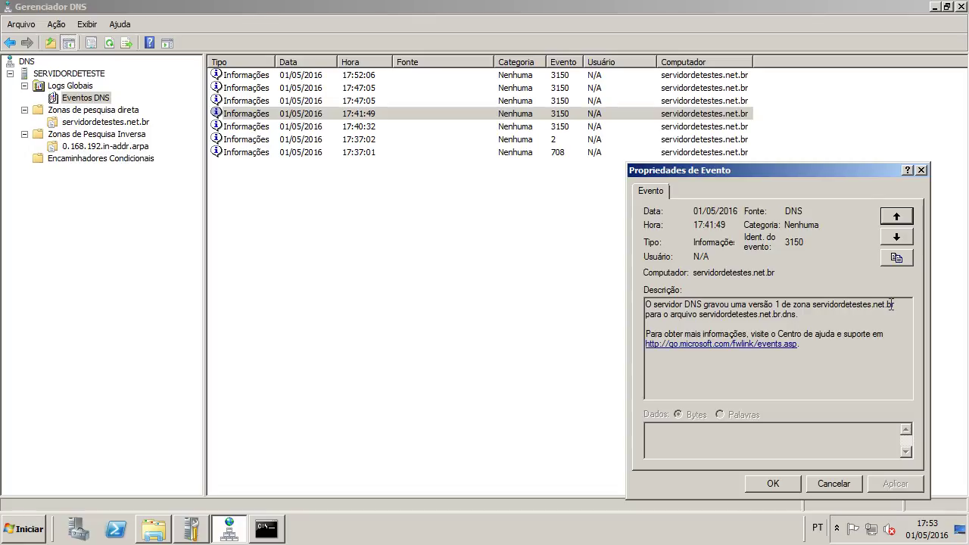
left_click(894, 220)
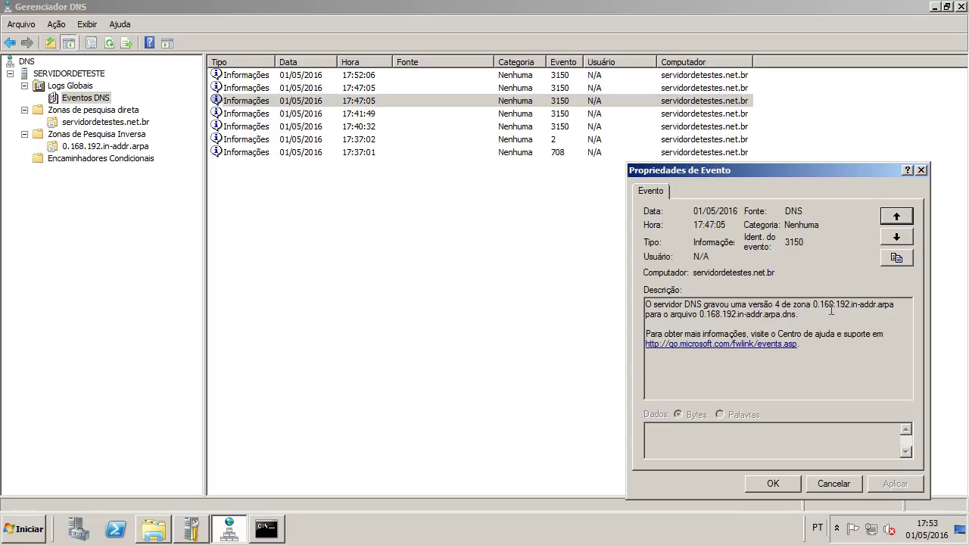
left_click_drag(769, 305, 882, 306)
left_click(732, 313)
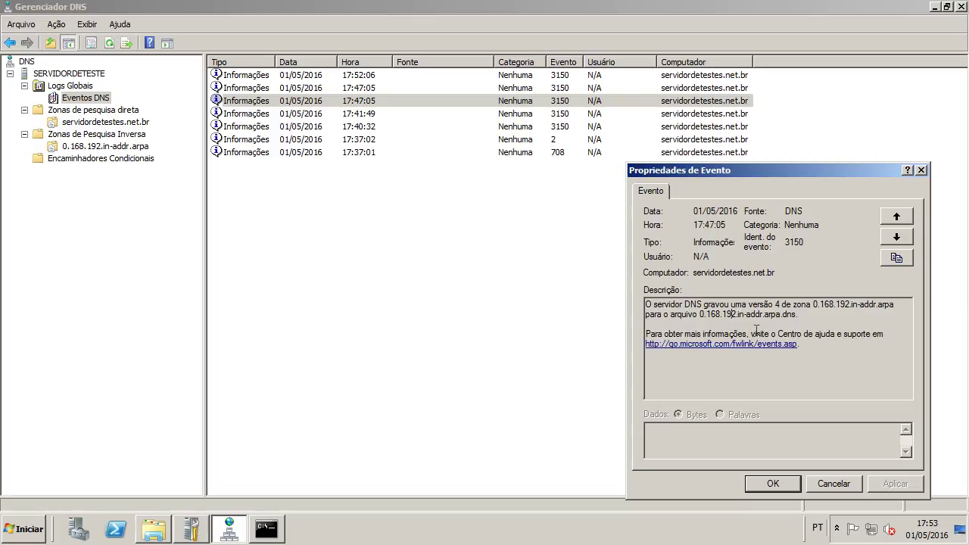
left_click(897, 217)
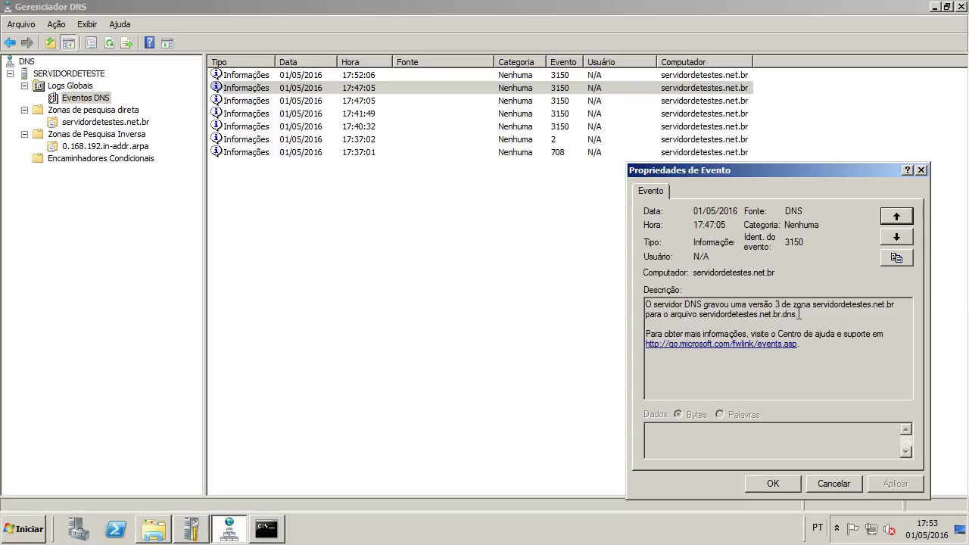
left_click_drag(811, 304, 873, 305)
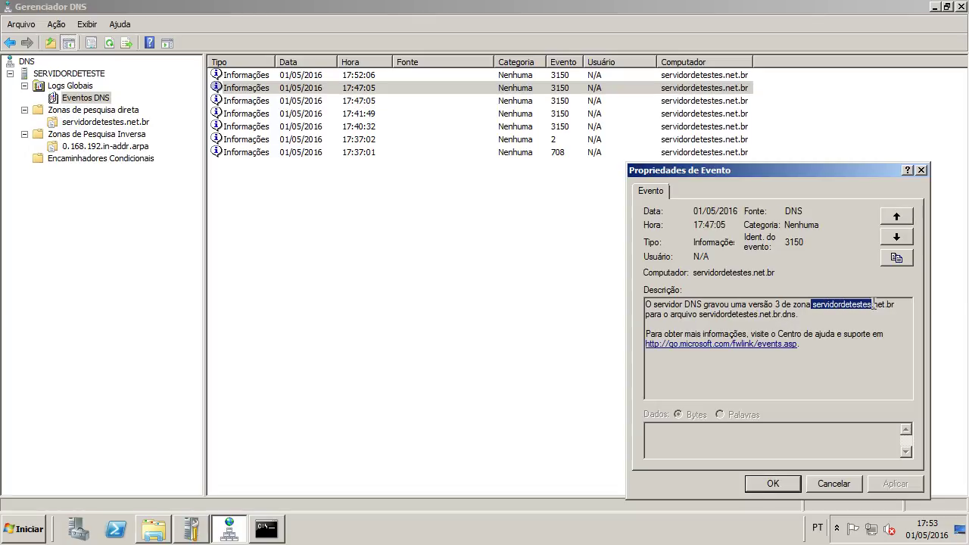
left_click(870, 305)
left_click(896, 216)
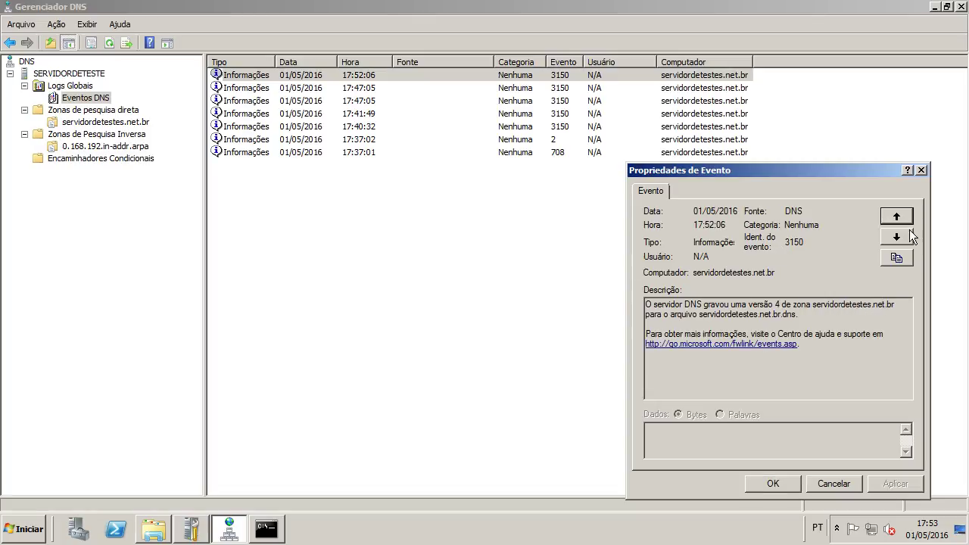
left_click(920, 170)
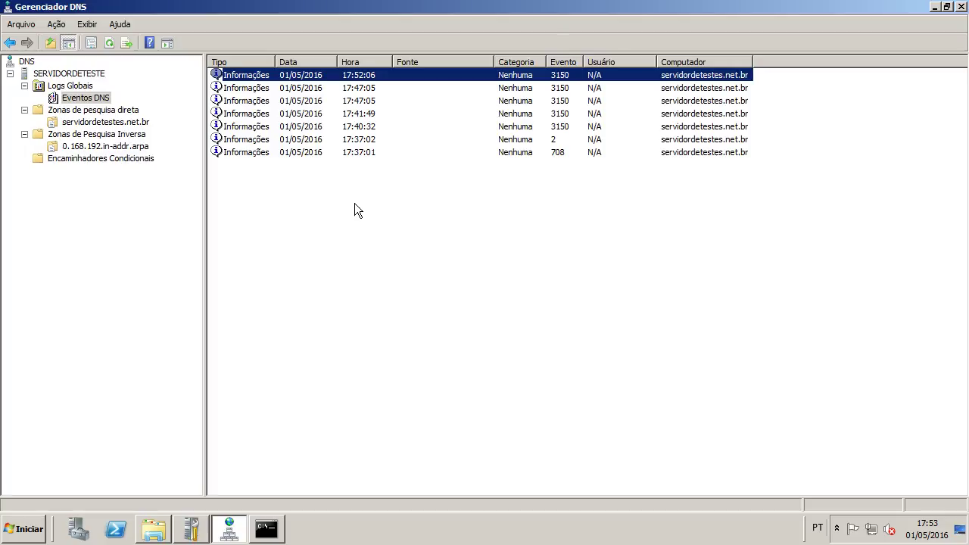
Close DNS Manager and look back through the earlier nslookup results in the Command Prompt
left_click(87, 99)
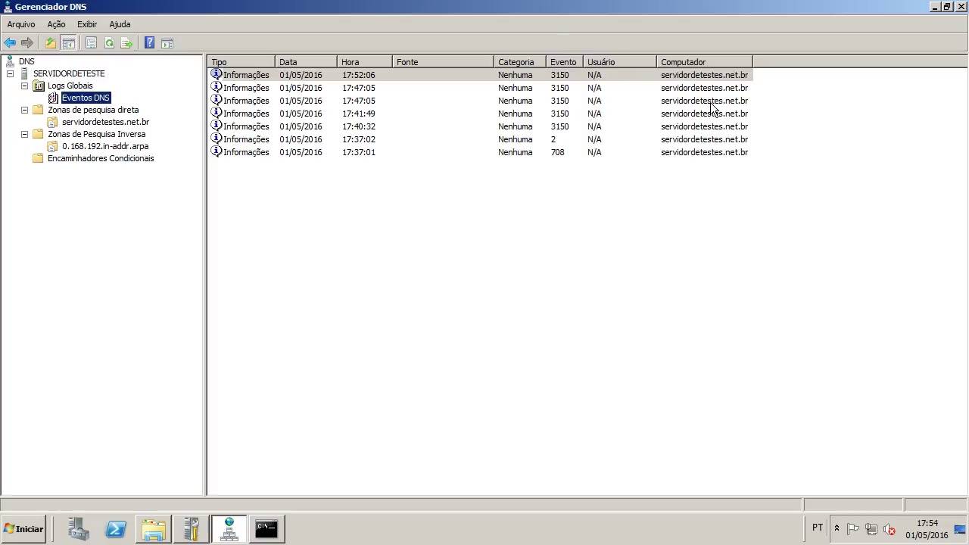
left_click(959, 7)
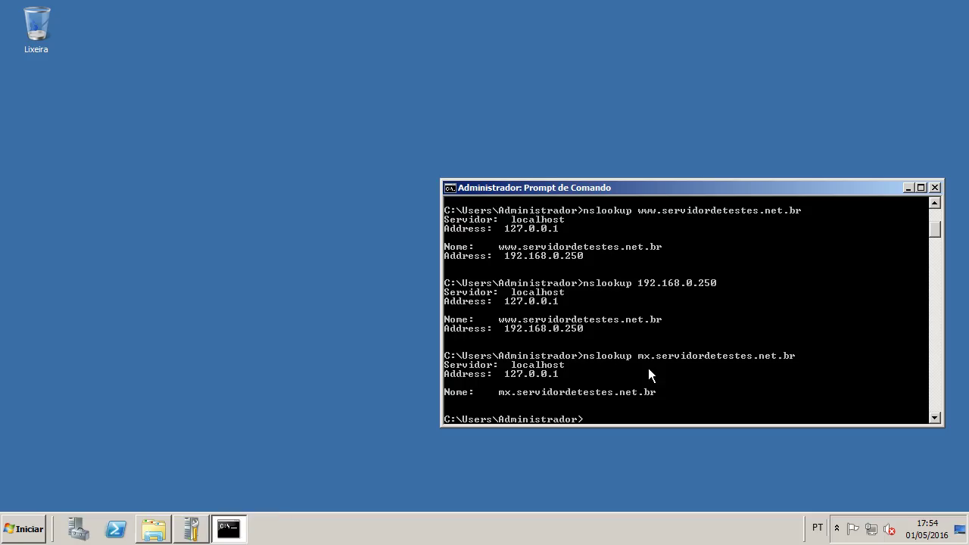
scroll(648, 367, "up", 6)
scroll(648, 367, "down", 8)
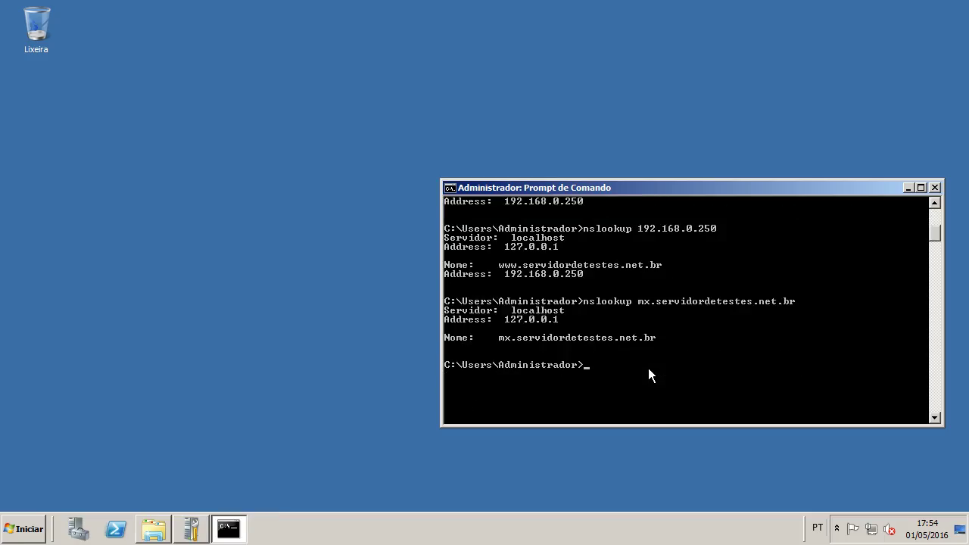
scroll(647, 368, "down", 5)
scroll(647, 368, "up", 10)
scroll(647, 368, "down", 8)
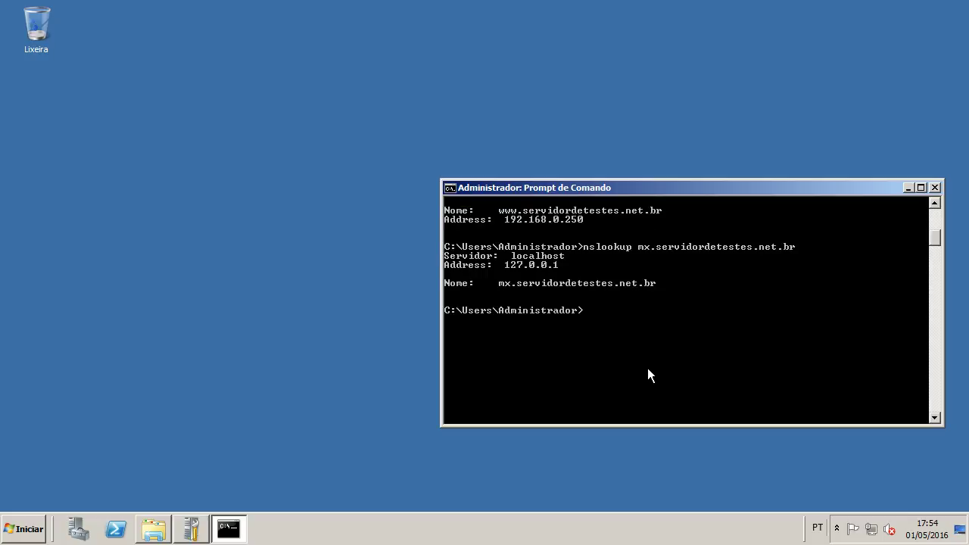
scroll(647, 368, "up", 4)
scroll(647, 368, "down", 3)
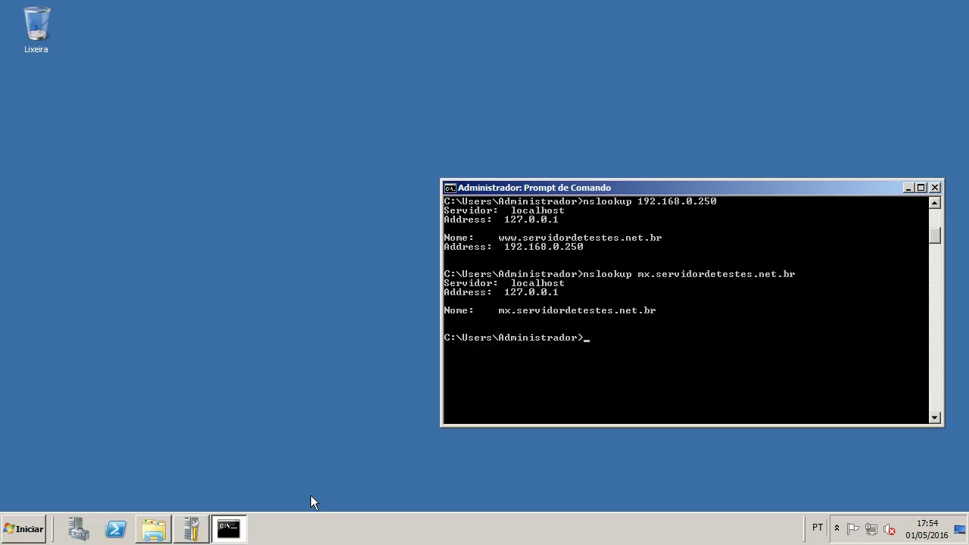
Reopen DNS Manager and show the records of the servidordetestes.net.br forward lookup zone
left_click(23, 528)
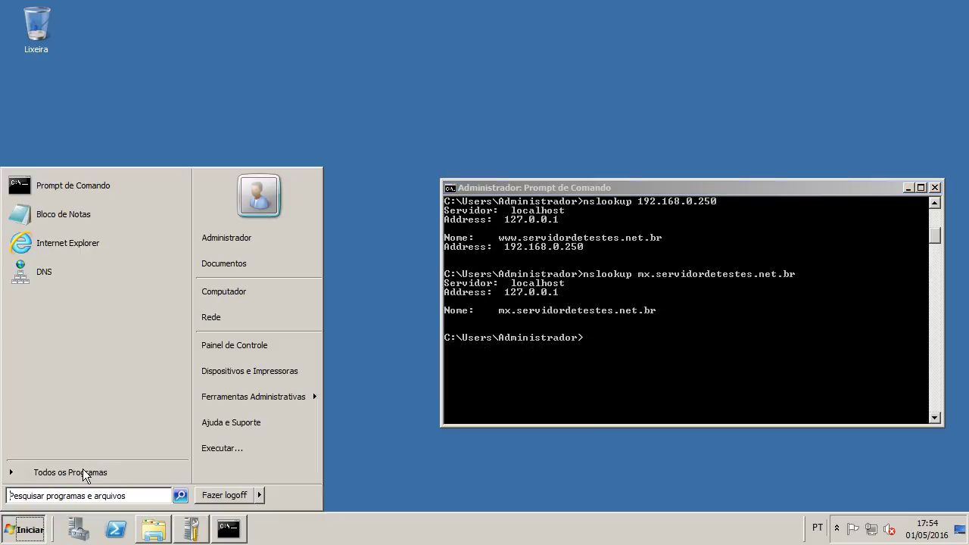
left_click(78, 265)
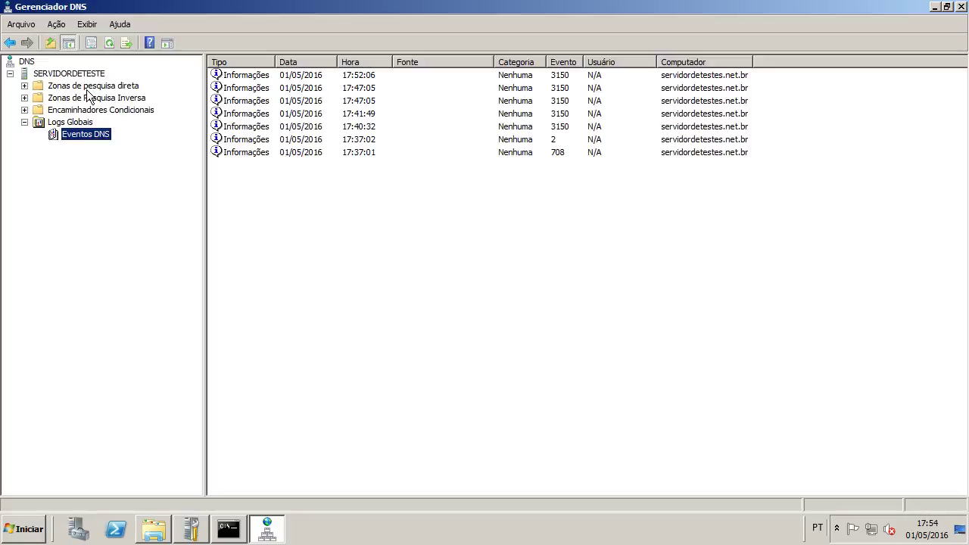
left_click(89, 86)
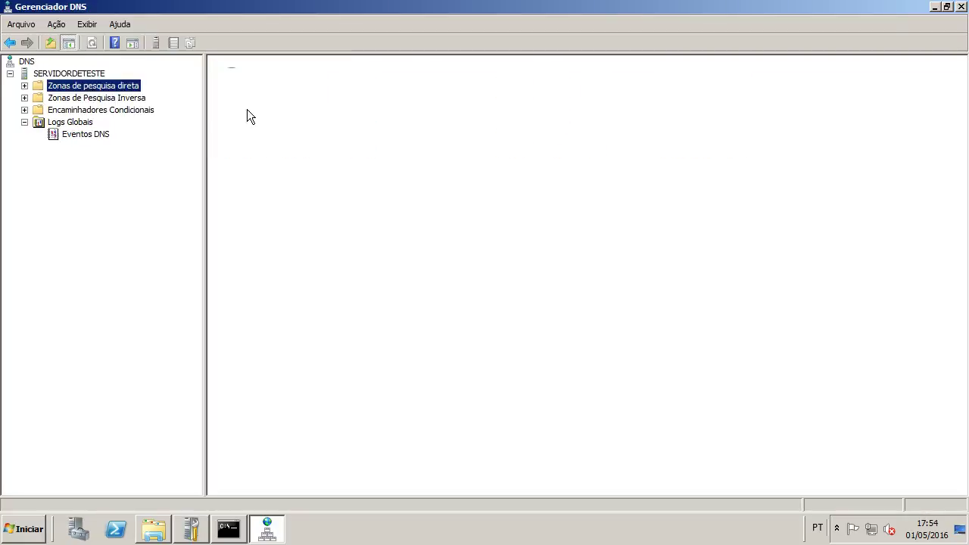
double_click(307, 76)
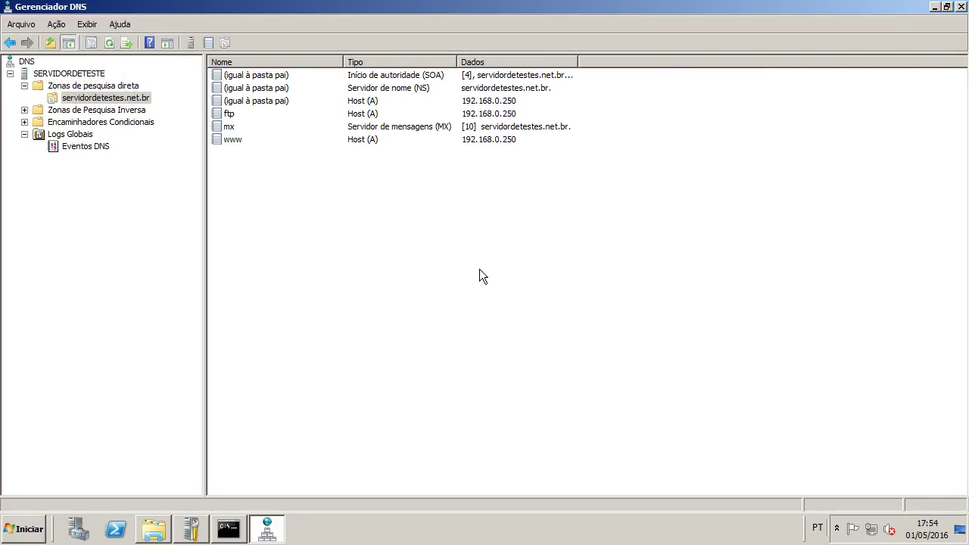
Add a host record named servidor01 with IP address 192.168.0.254 and an associated pointer record to the servidordetestes.net.br zone
right_click(355, 204)
left_click(378, 237)
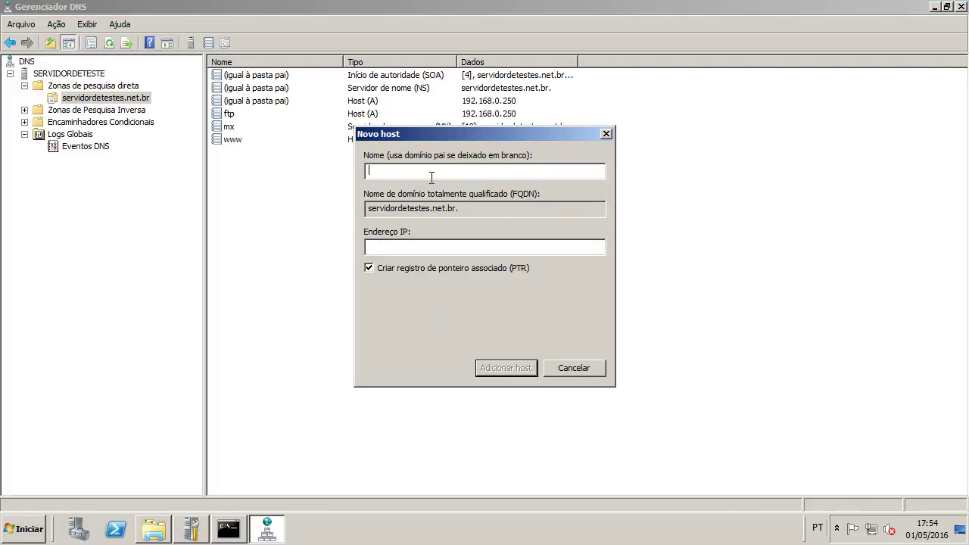
type("servidor01")
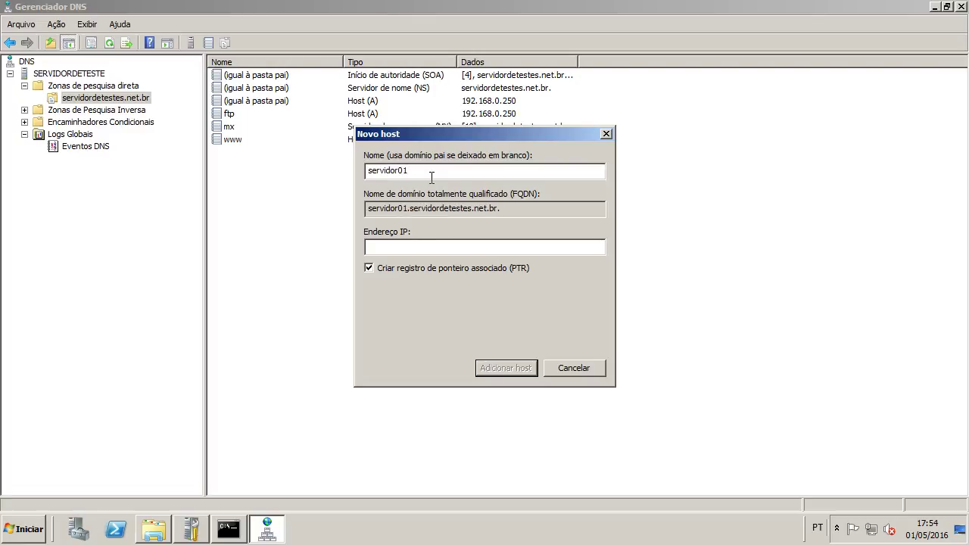
key("Tab")
key("Tab")
type("192.168.0.254")
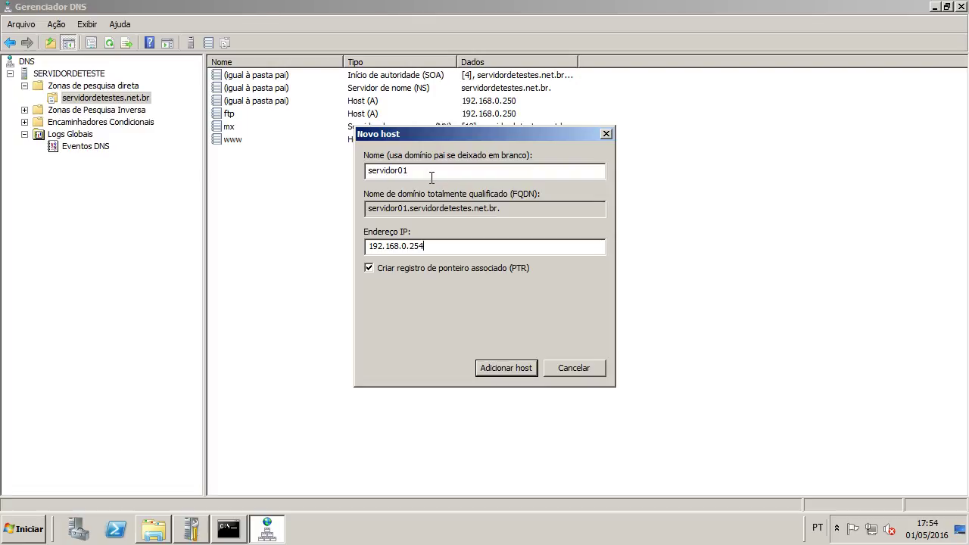
left_click(501, 367)
left_click(612, 308)
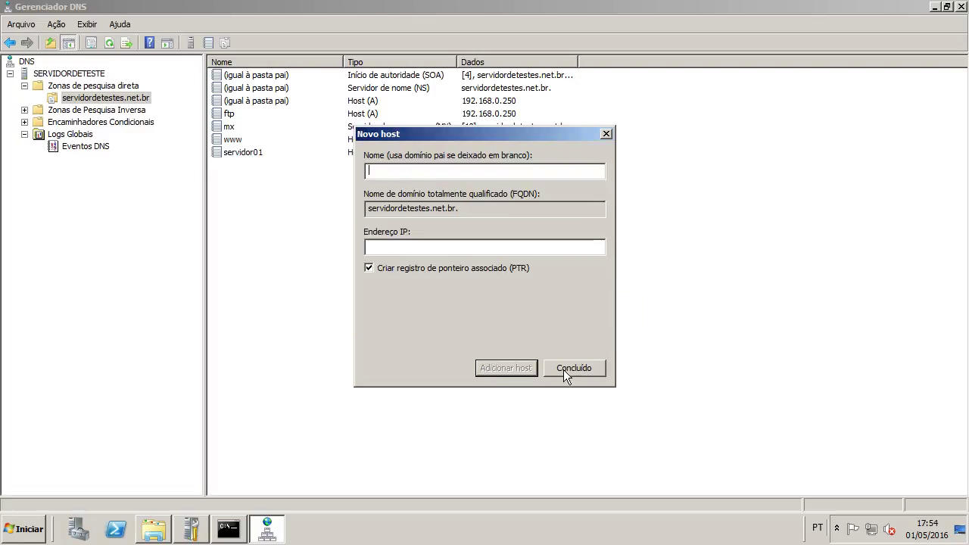
left_click(564, 370)
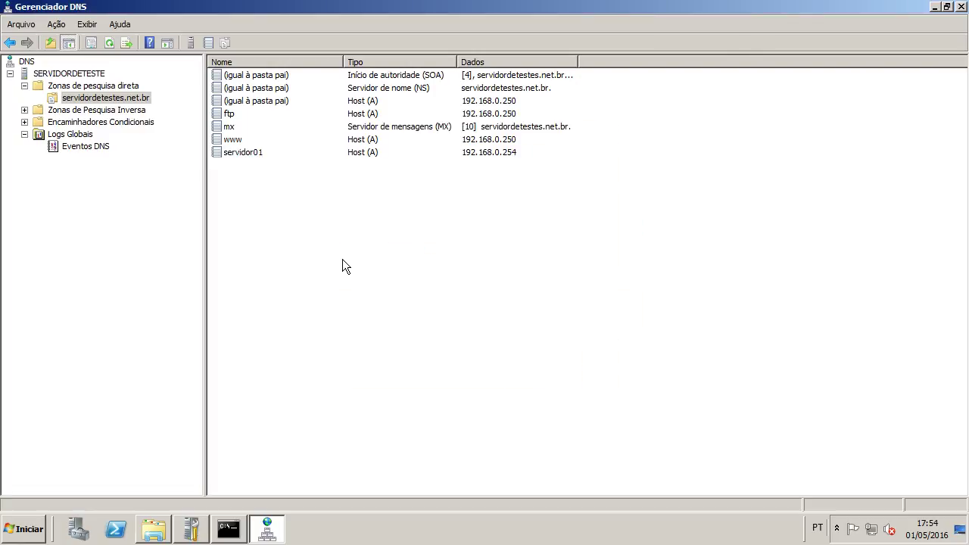
Check the servidor01 host record and its 192.168.0.254 pointer record in the 0.168.192.in-addr.arpa reverse zone
left_click(257, 154)
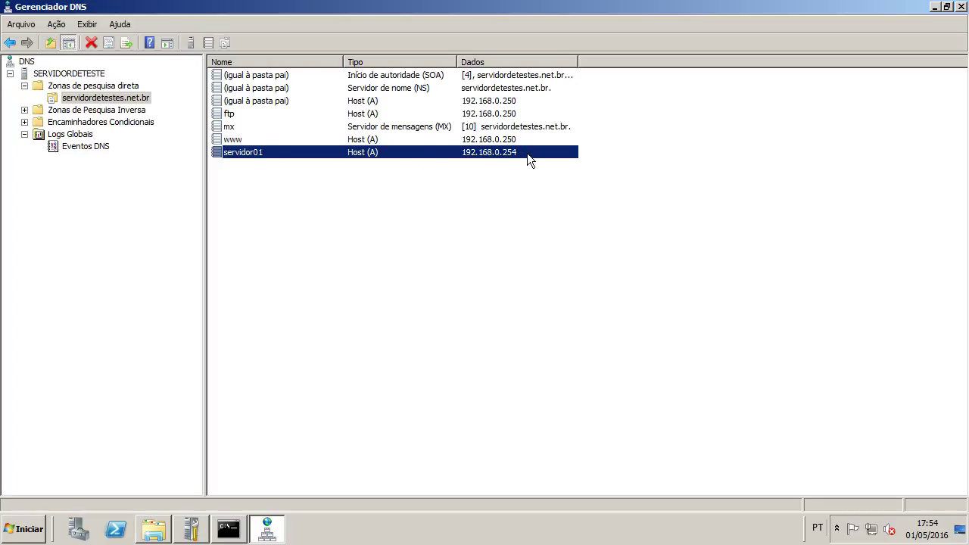
double_click(484, 153)
key("Escape")
left_click(96, 110)
key("Right")
key("Down")
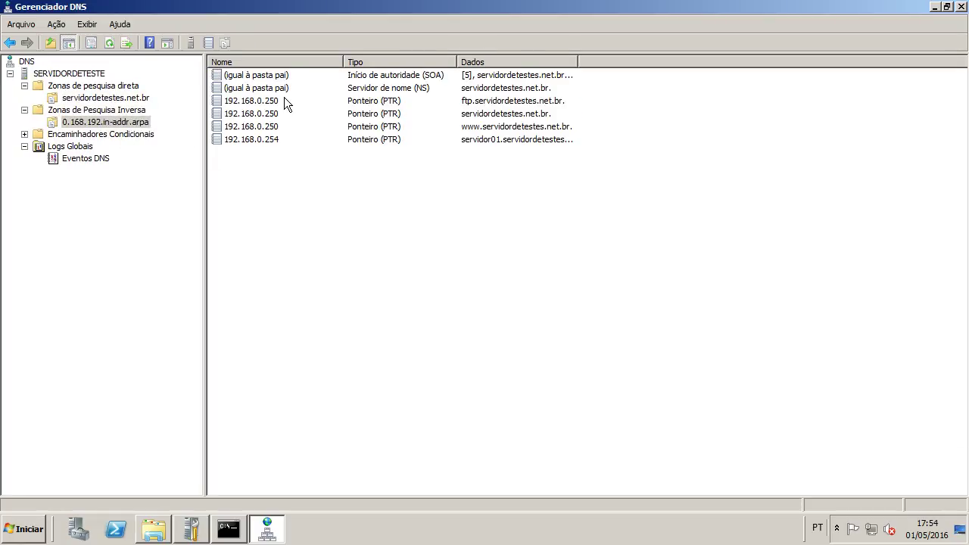
left_click(274, 140)
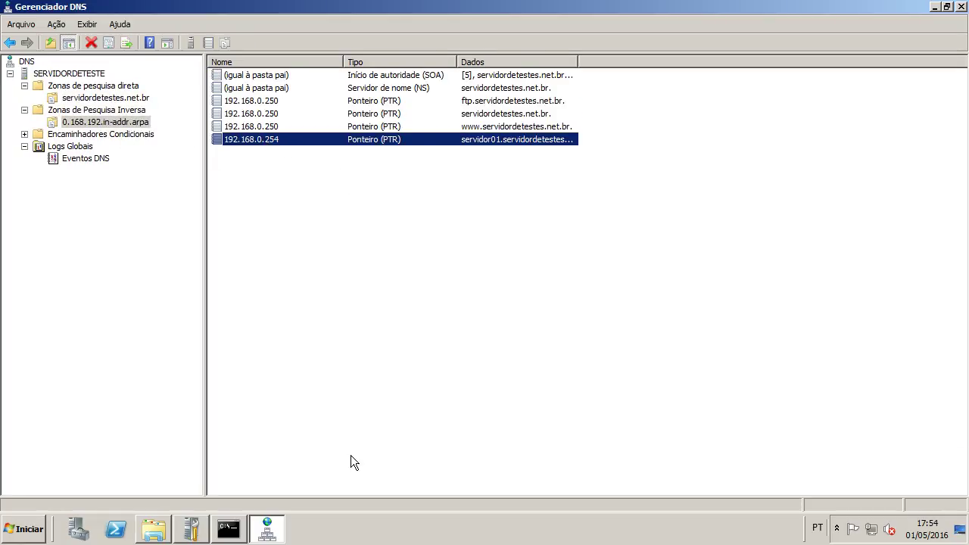
Switch to the Command Prompt and run nslookup again for mx.servidordetestes.net.br
left_click(227, 532)
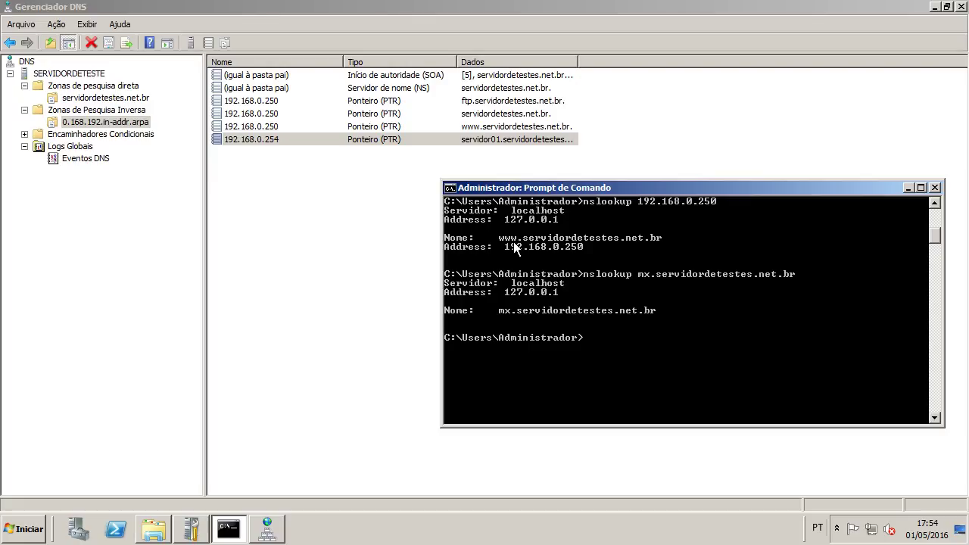
key("Up")
key("Up")
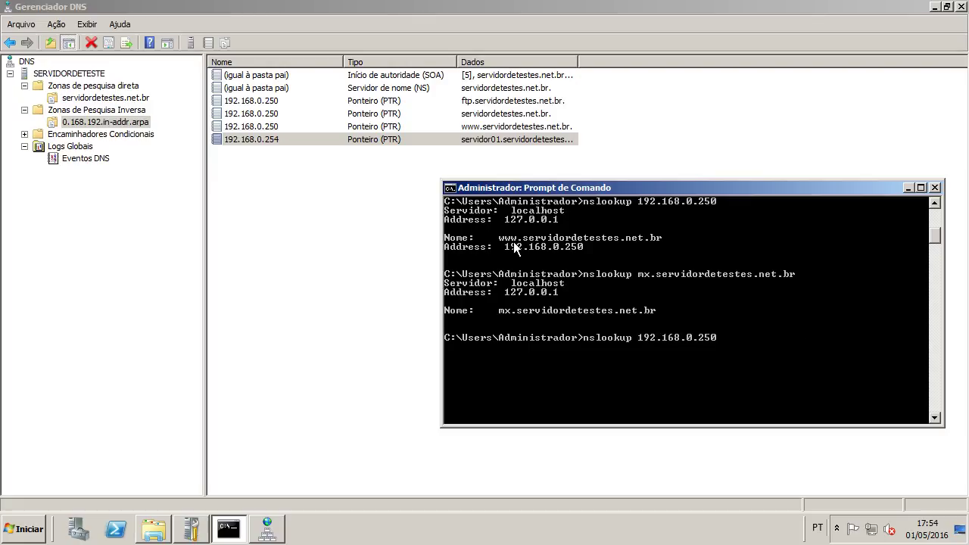
key("Down")
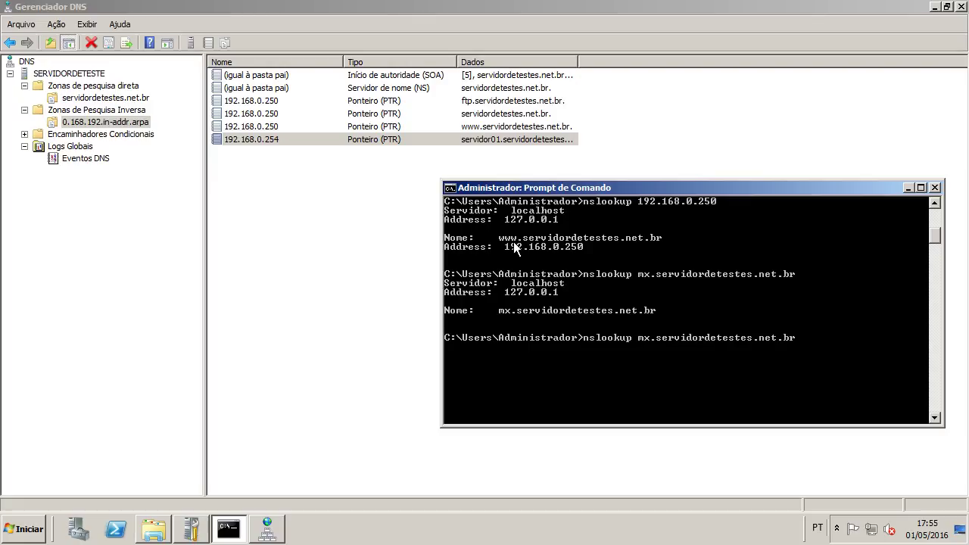
key("Return")
Test name resolution with nslookup servidor01.servidordetestes.net.br, and close the Command Prompt
key("Up")
key("Left")
key("Left")
key("Left")
key("Left")
key("Left")
key("Left")
key("Left")
key("Left")
key("Left")
key("Left")
key("Left")
key("Left")
key("Left")
key("Left")
key("Left")
key("Left")
key("Left")
key("Left")
key("Left")
key("Left")
key("BackSpace")
key("BackSpace")
type("servdor")
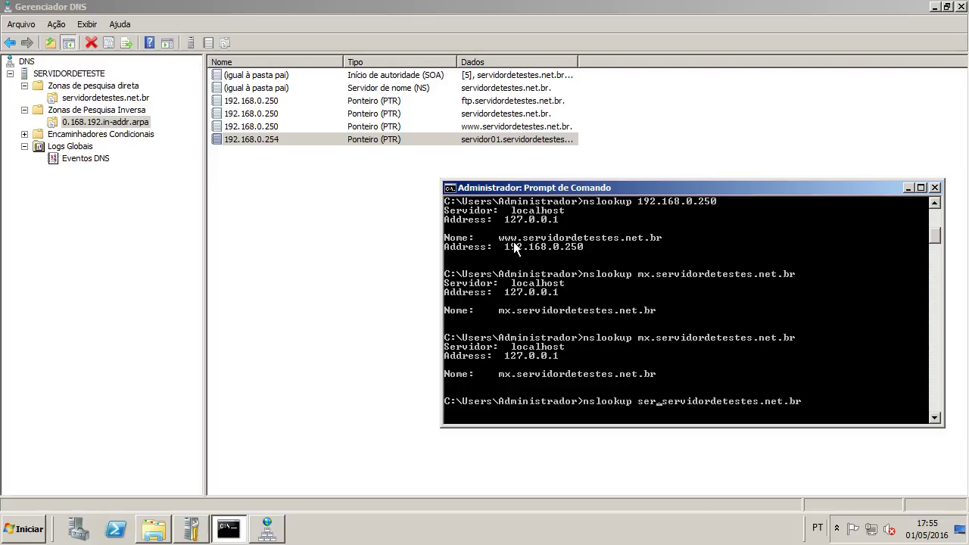
type("01")
key("Left")
key("Left")
key("Left")
key("Left")
key("Left")
type("i")
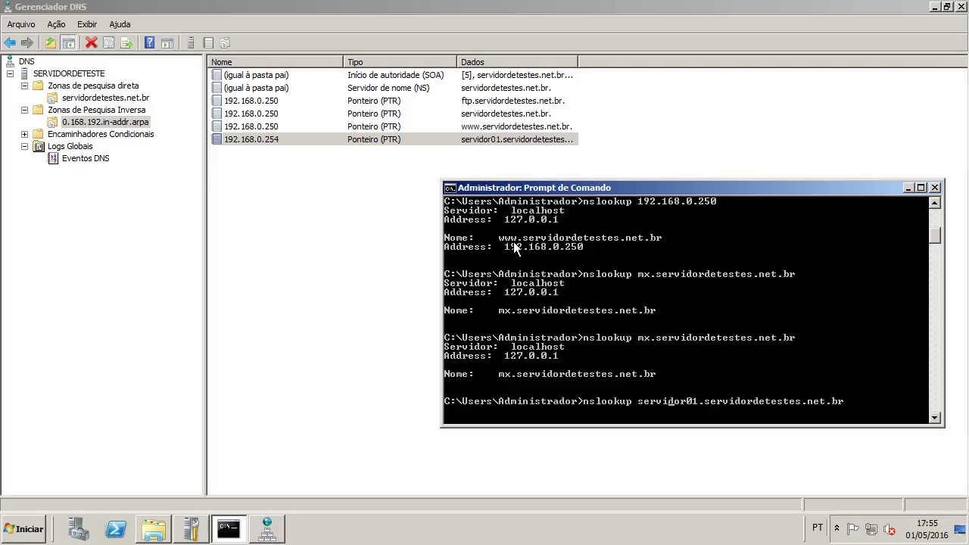
key("Return")
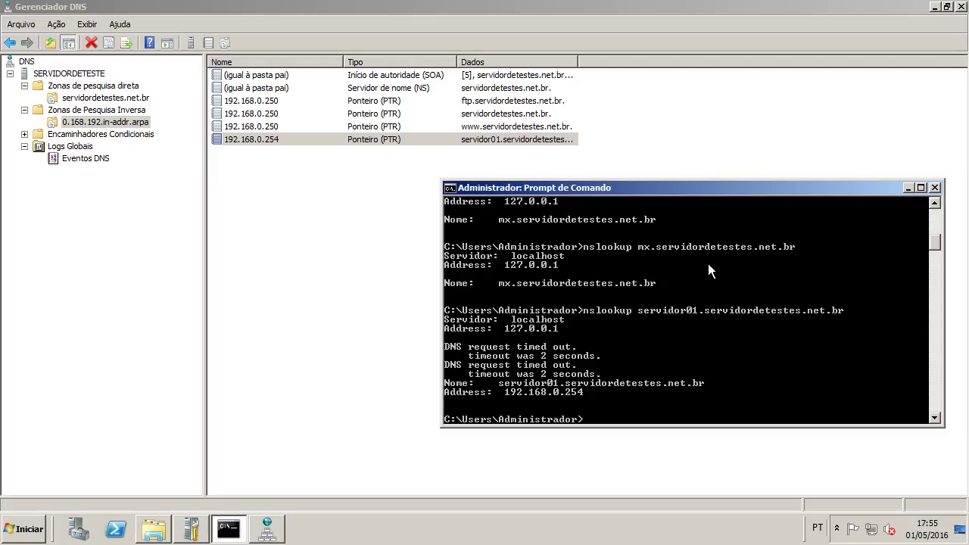
left_click(934, 187)
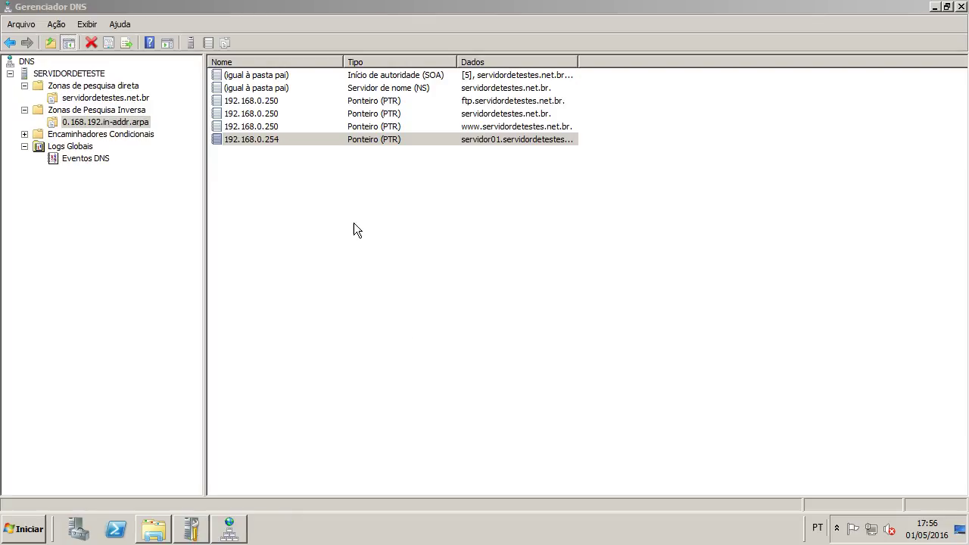
Create a new domain named teste inside the servidordetestes.net.br forward lookup zone
left_click(436, 128)
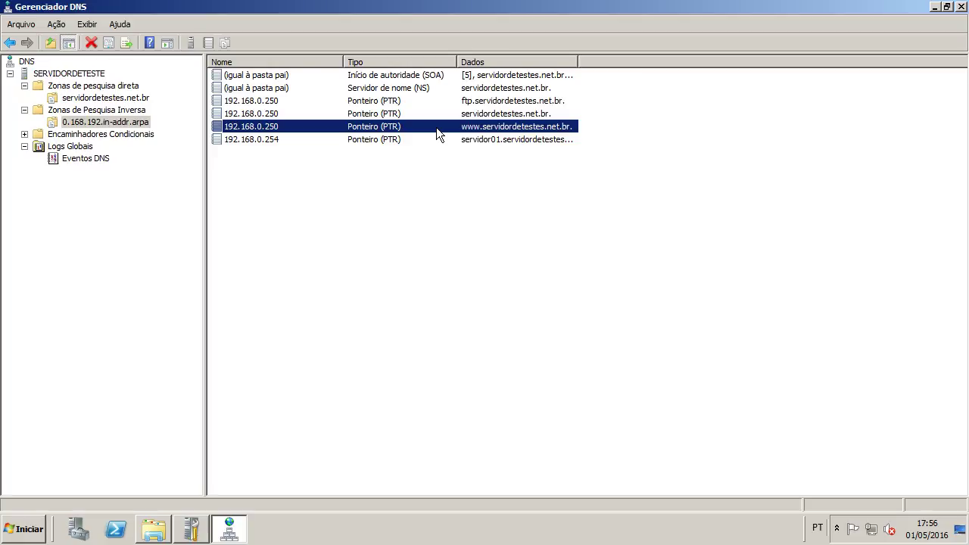
left_click(404, 223)
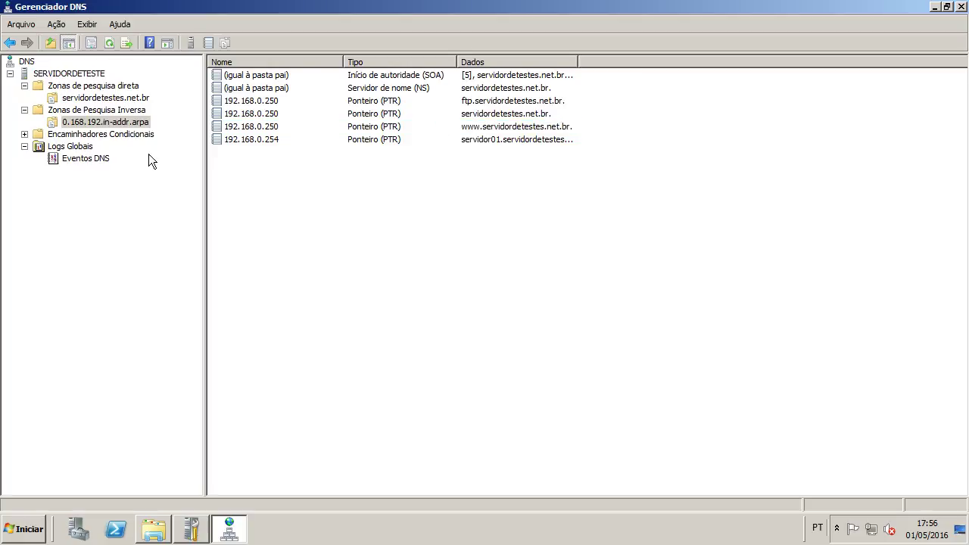
left_click(140, 99)
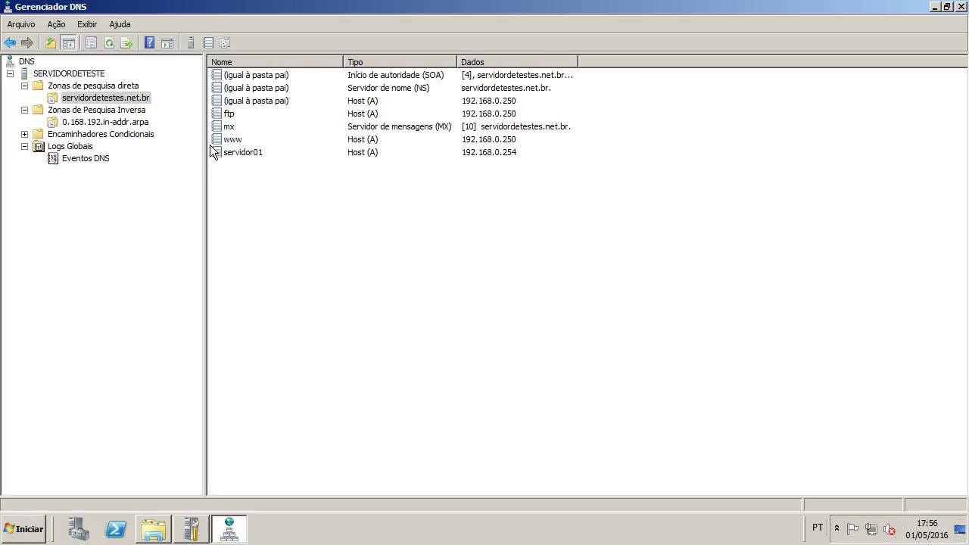
right_click(373, 234)
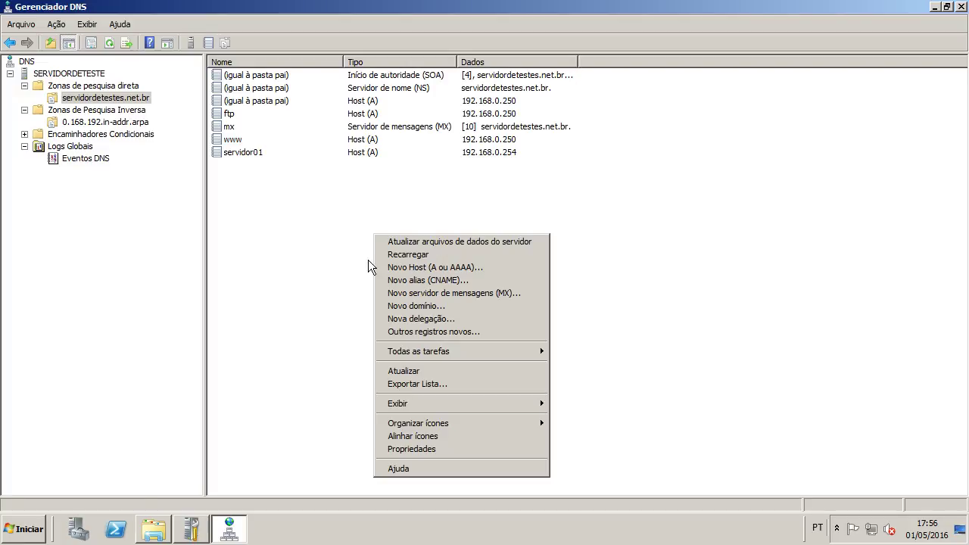
left_click(419, 306)
type("teste")
key("Return")
key("Return")
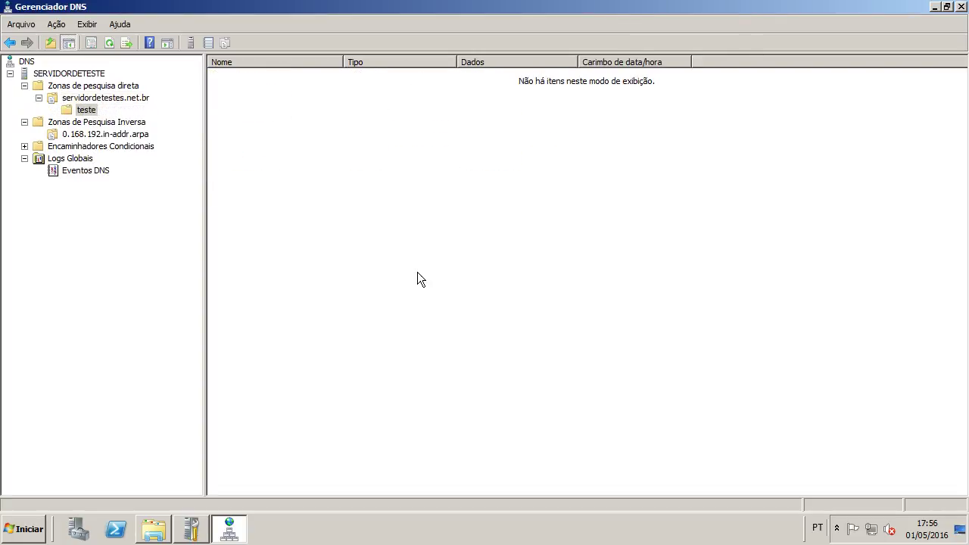
Add a host record with a blank name, IP address 192.168.0.250 and an associated pointer record to the teste domain
right_click(349, 145)
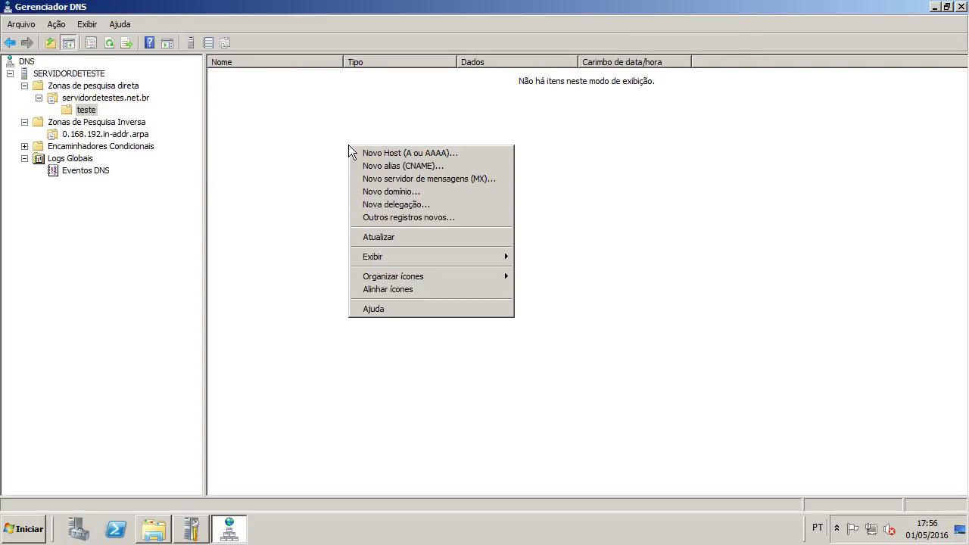
left_click(356, 153)
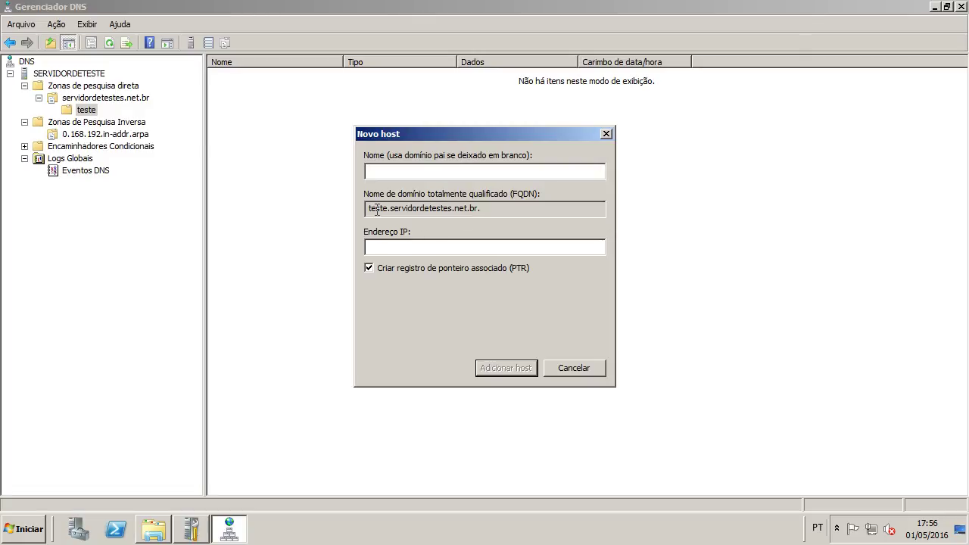
left_click(431, 246)
type("192.168.0.250")
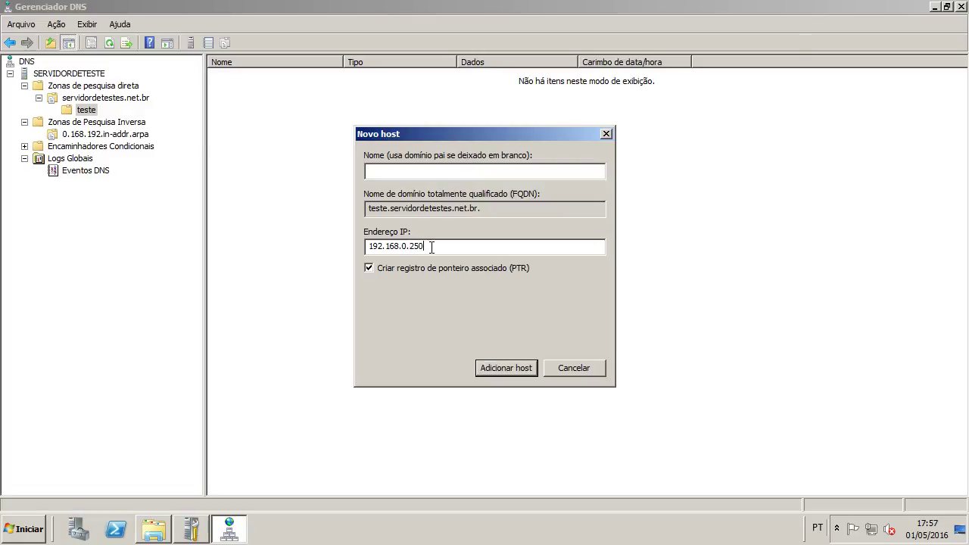
left_click(504, 367)
left_click(585, 312)
left_click(561, 368)
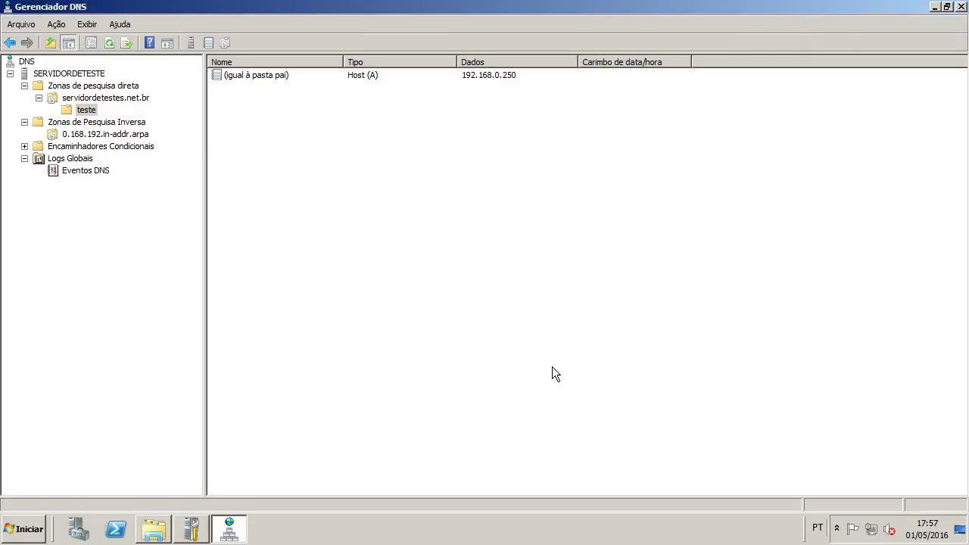
Open a Command Prompt and test the subdomain with nslookup teste.servidordetestes.net.br
left_click(24, 528)
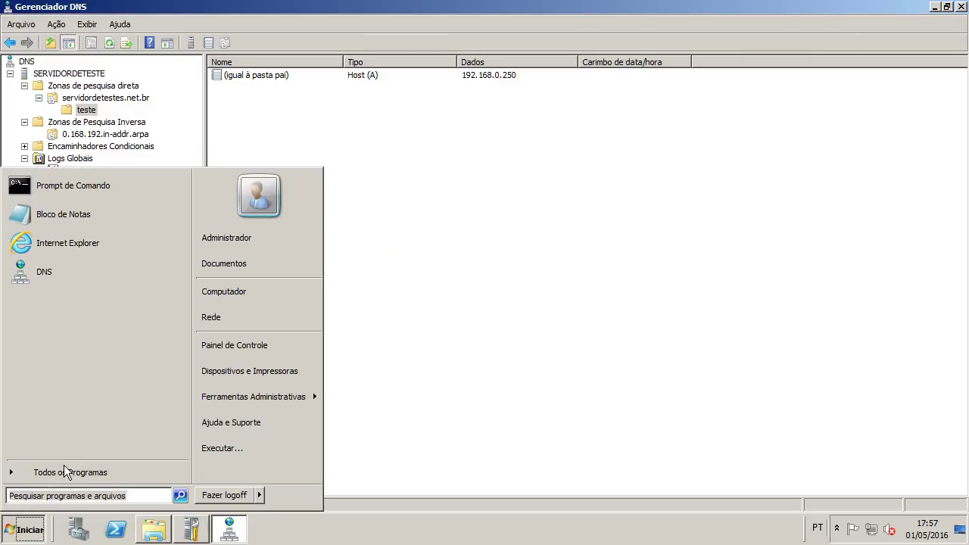
left_click(102, 193)
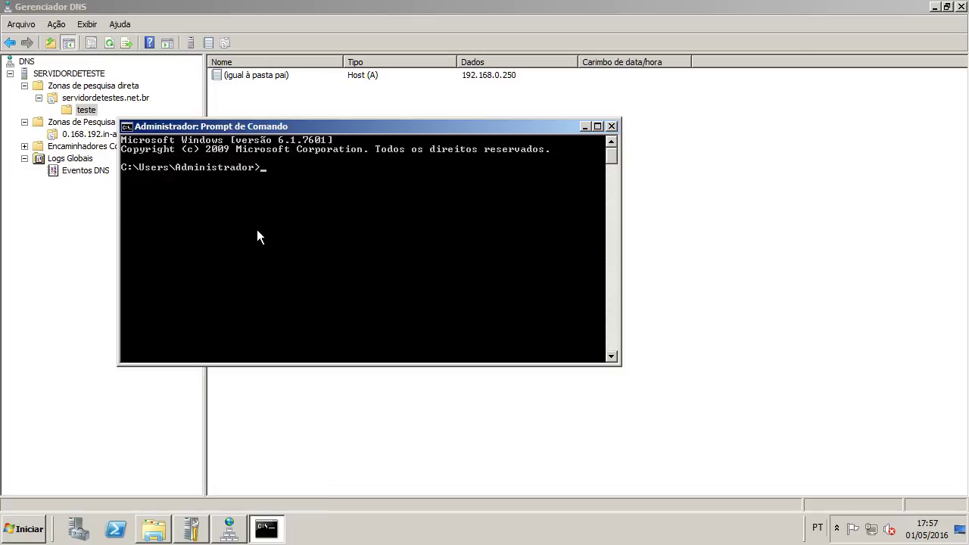
type("nsloolup teste.servidordetestes.net.br")
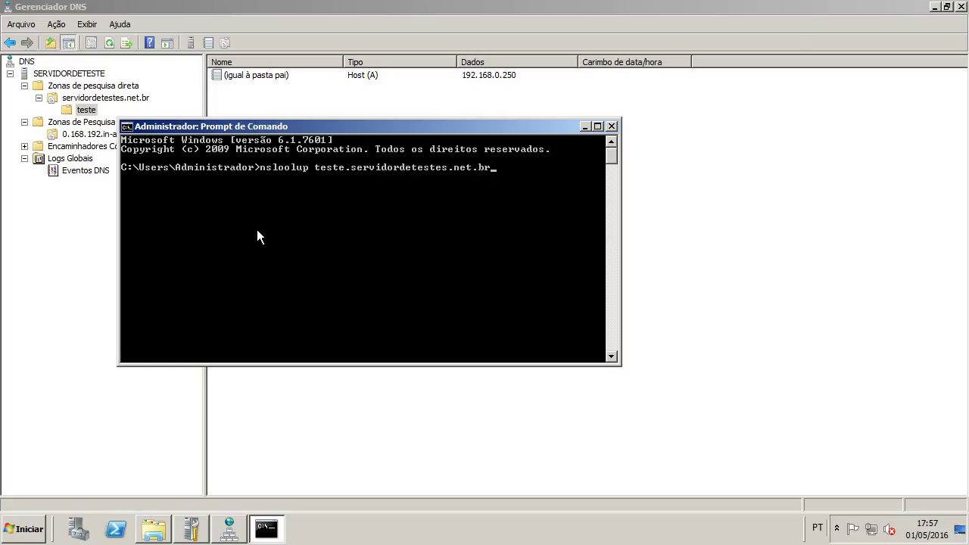
key("Return")
key("Up")
key("Left")
key("Left")
key("Left")
key("Left")
key("Left")
key("Left")
key("Left")
key("Left")
key("Left")
key("Left")
key("Left")
key("Left")
key("Left")
key("Left")
key("Left")
key("Left")
key("Left")
key("Left")
key("Left")
key("Left")
key("BackSpace")
type("k")
key("Return")
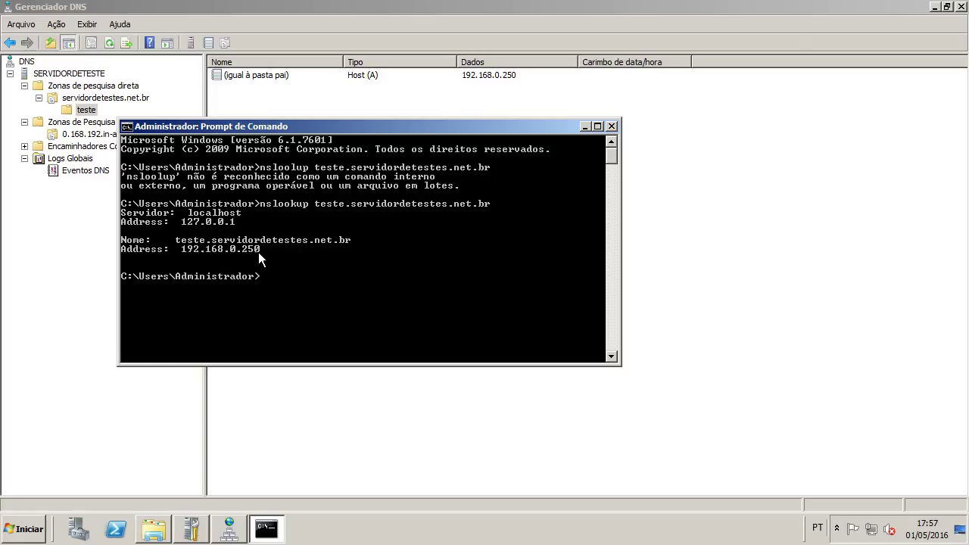
Return to DNS Manager, show the servidordetestes.net.br zone records and open its teste domain
left_click(680, 262)
left_click(110, 97)
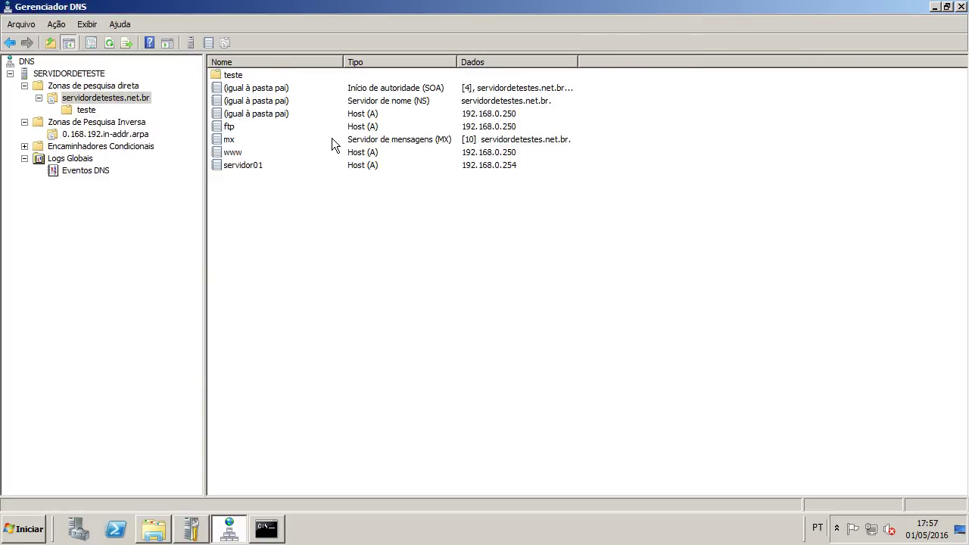
double_click(279, 76)
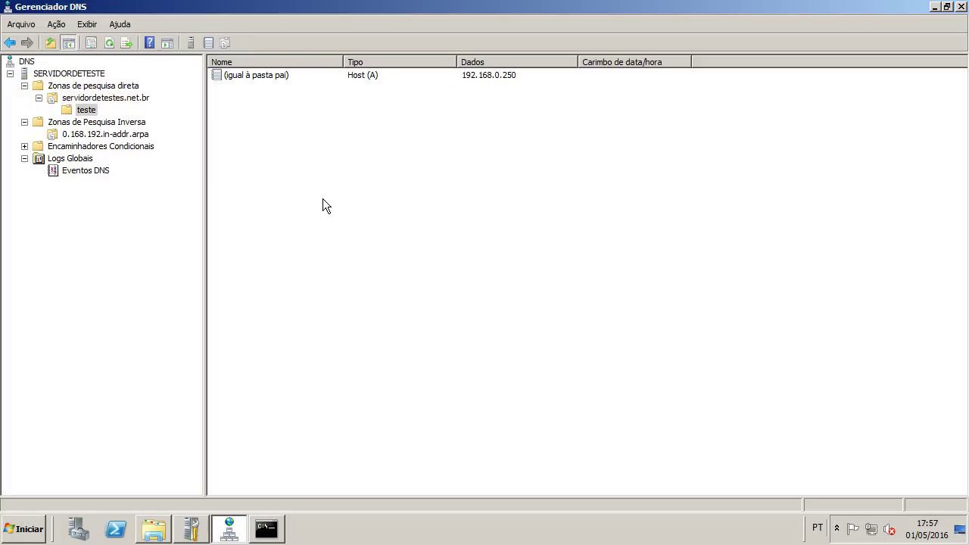
right_click(317, 157)
left_click(351, 163)
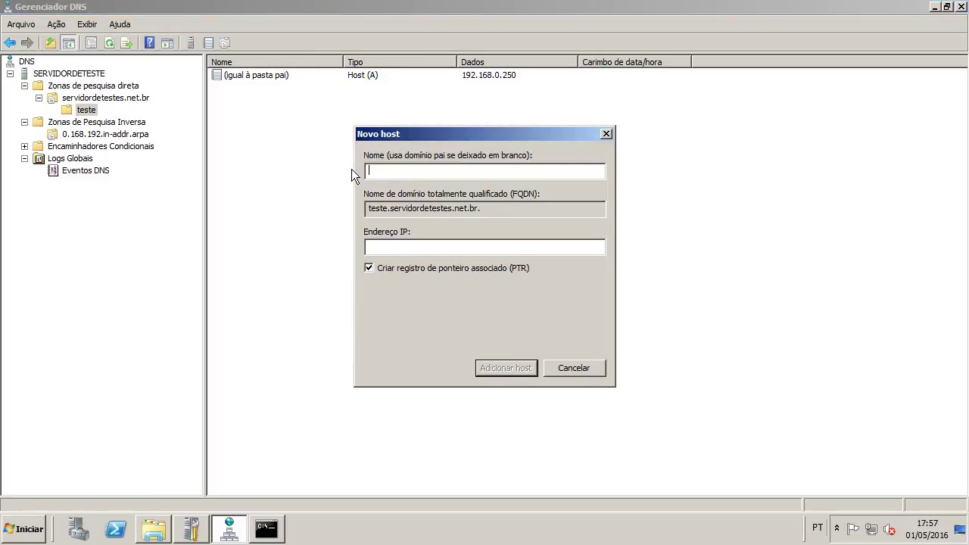
type("www")
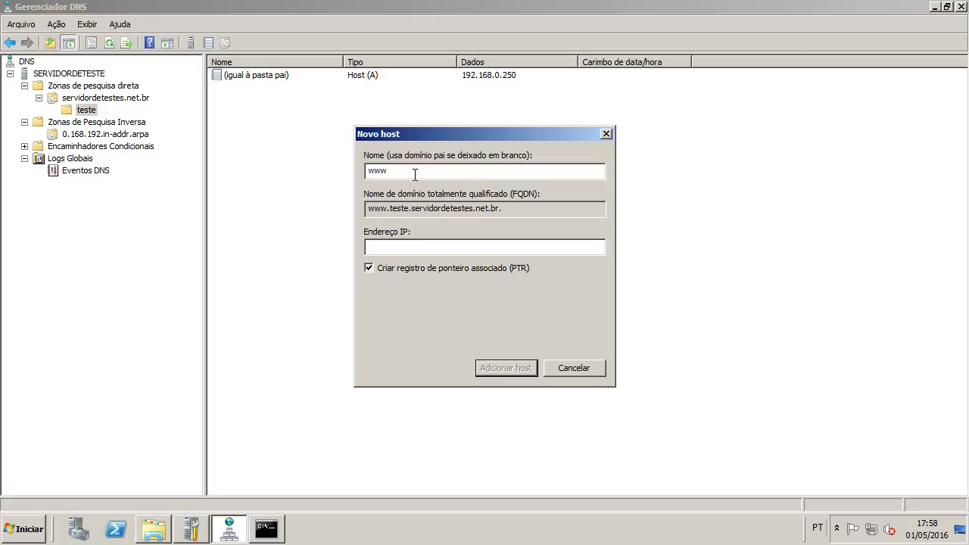
left_click(549, 370)
Create a nested domain named teste inside the existing teste domain and open it
right_click(349, 158)
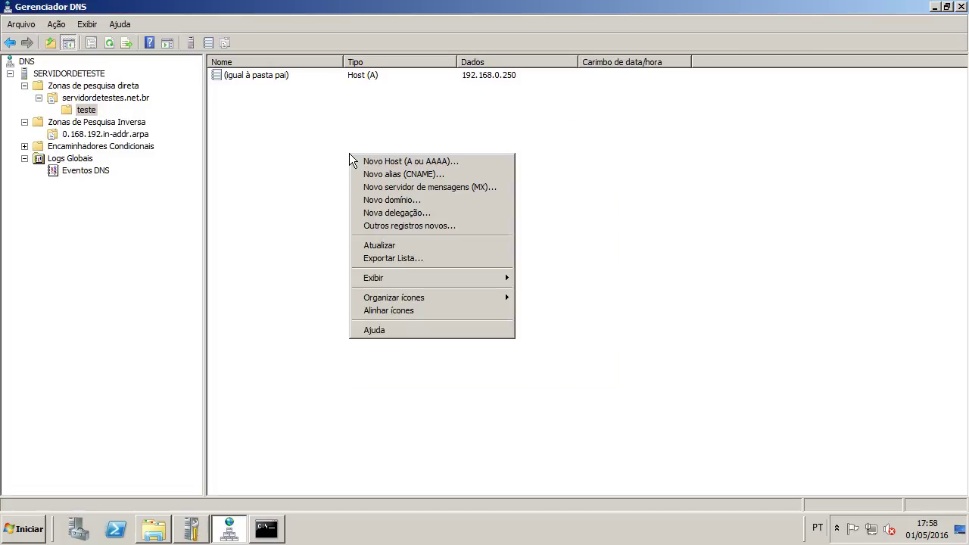
left_click(412, 203)
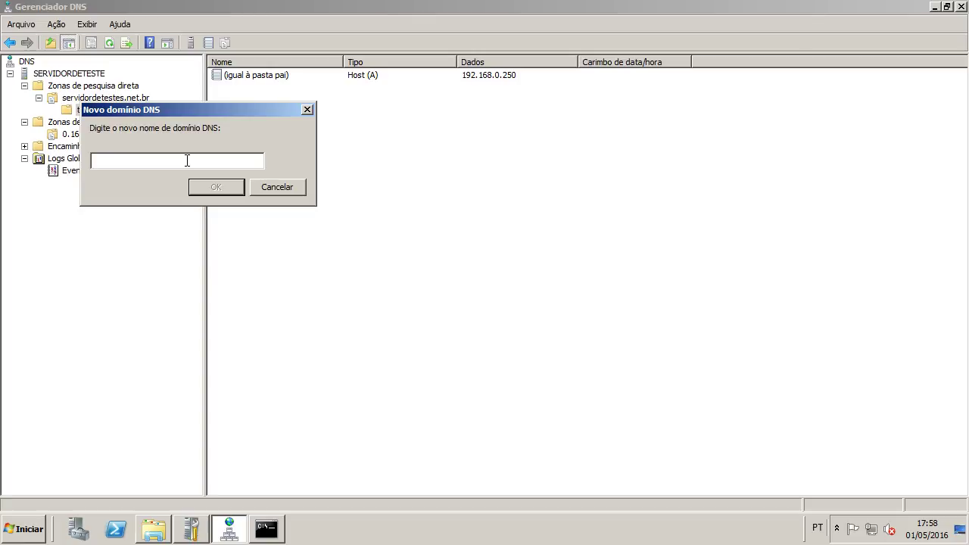
type("teste")
left_click(201, 187)
double_click(229, 74)
right_click(318, 192)
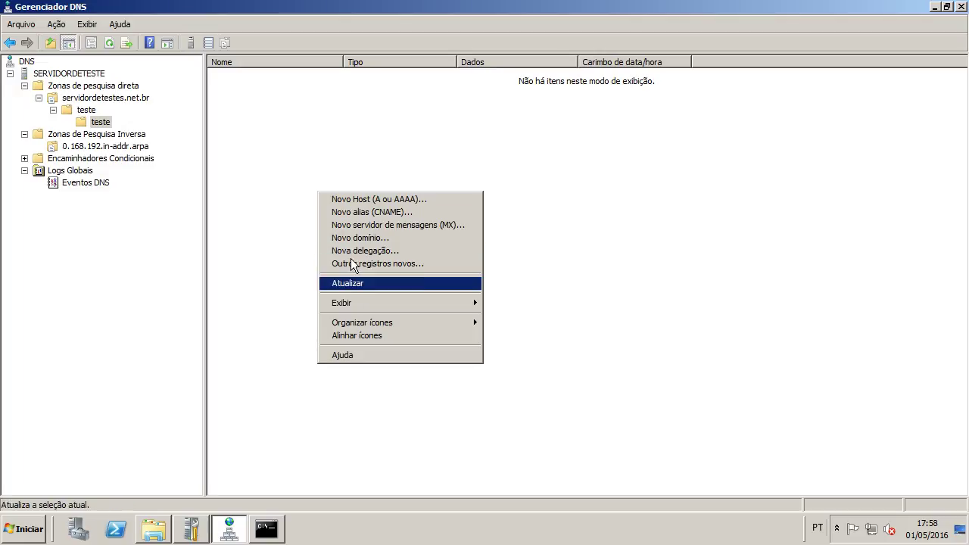
left_click(355, 200)
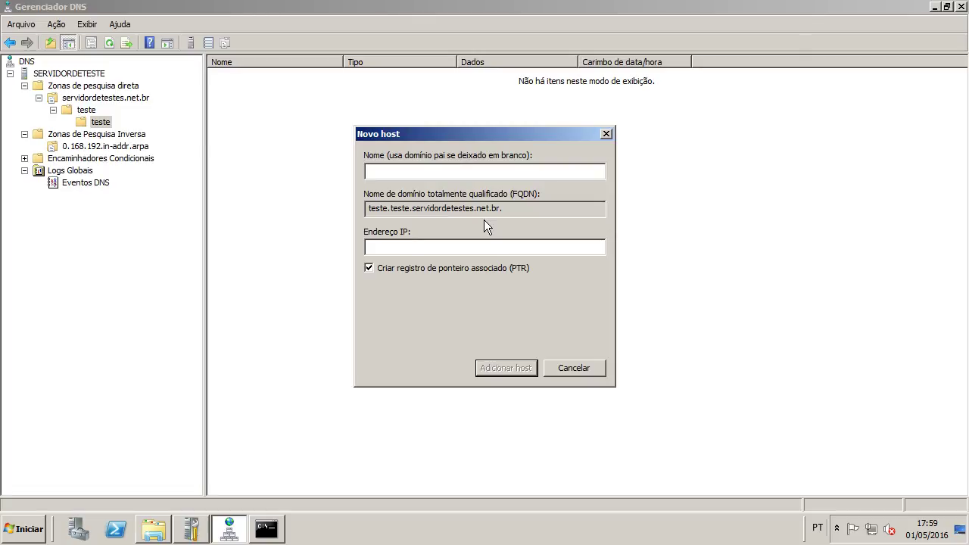
key("Escape")
Go back to the servidordetestes.net.br zone records, and close both DNS Manager and the Command Prompt
key("Up")
key("Up")
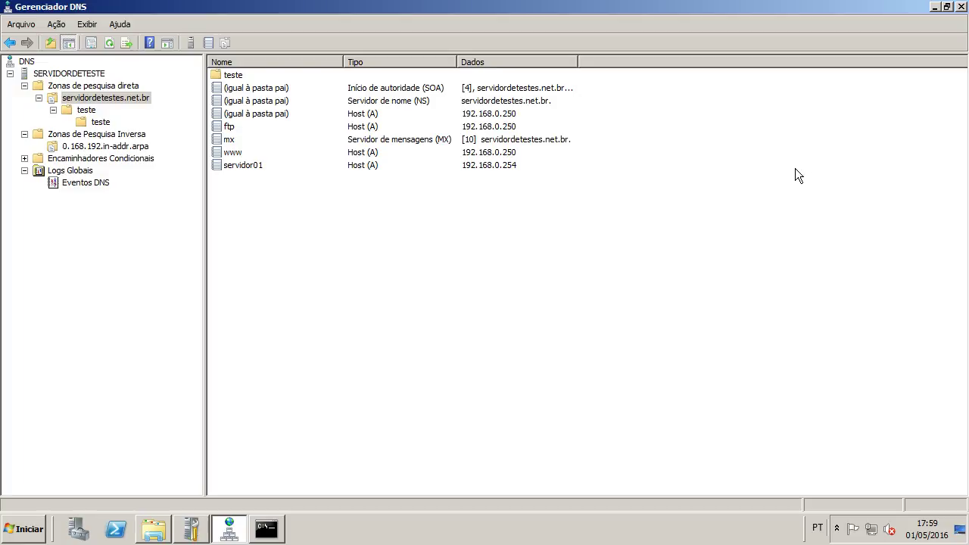
left_click(962, 6)
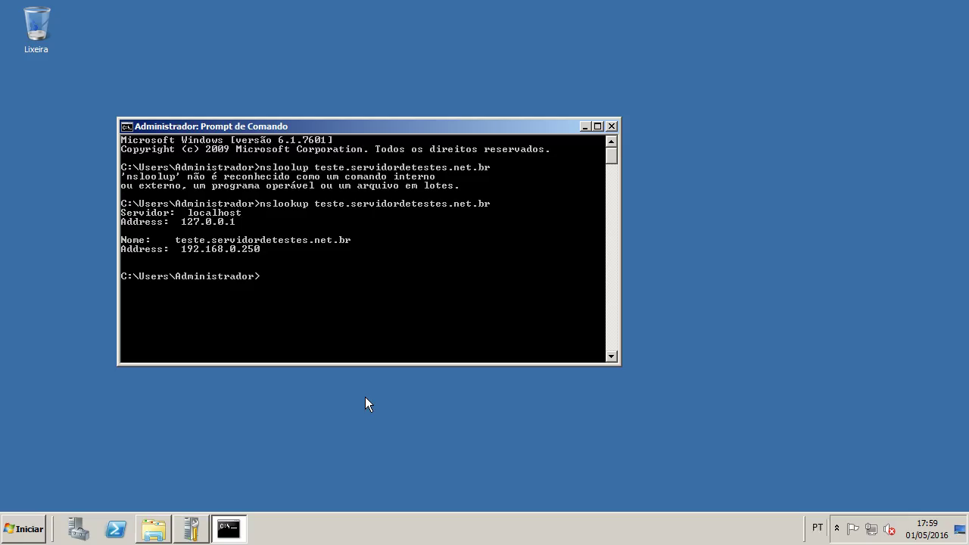
left_click(612, 127)
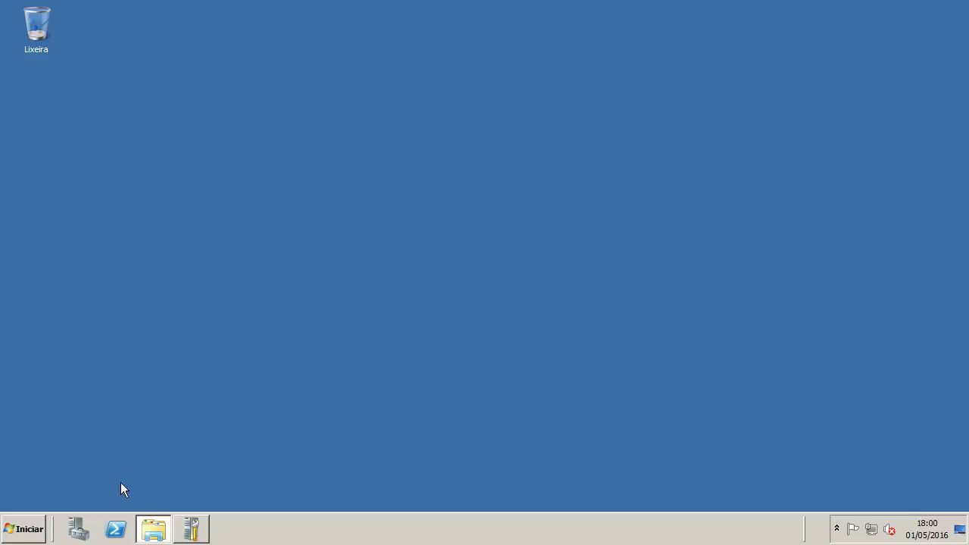
Close the remaining open windows, including Server Manager, to return to an empty desktop
scroll(726, 318, "down", 5)
key("alt+F4")
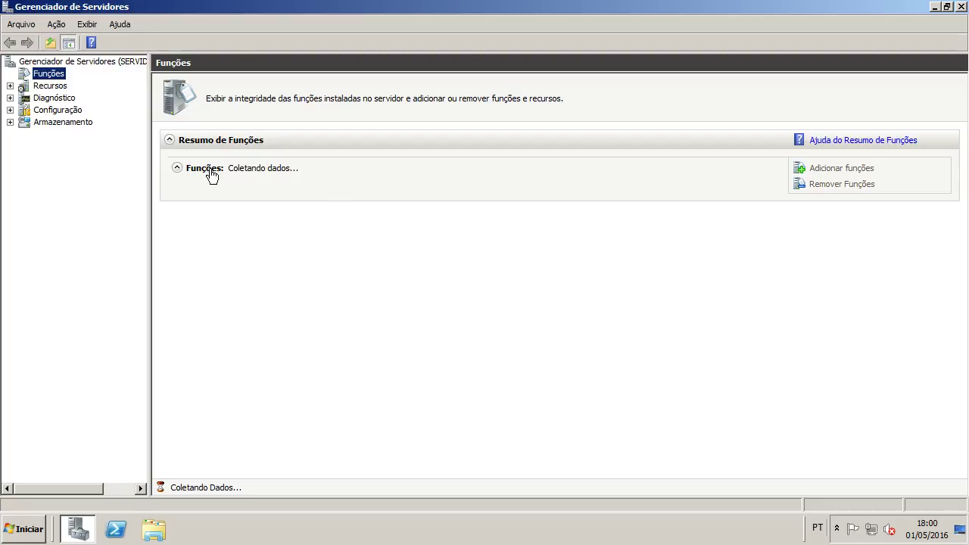
key("alt+F4")
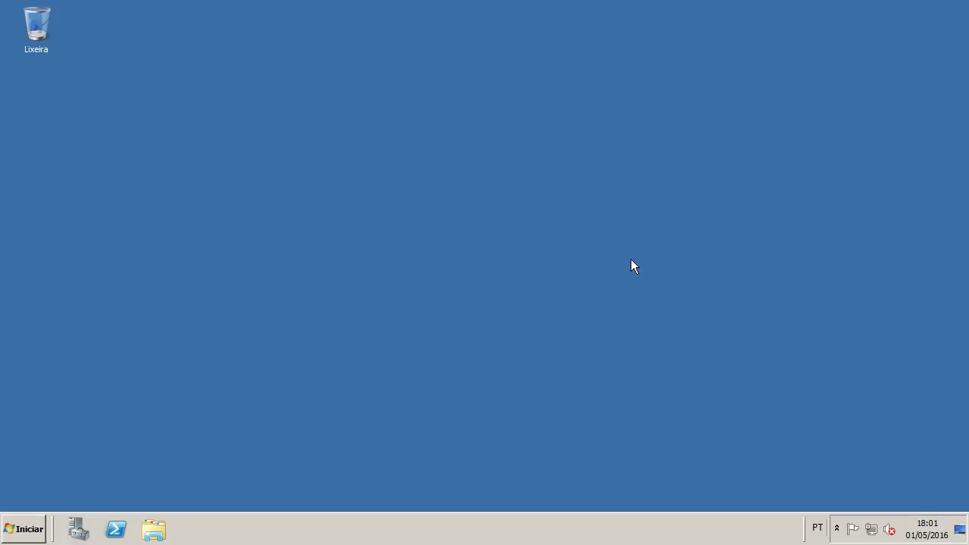